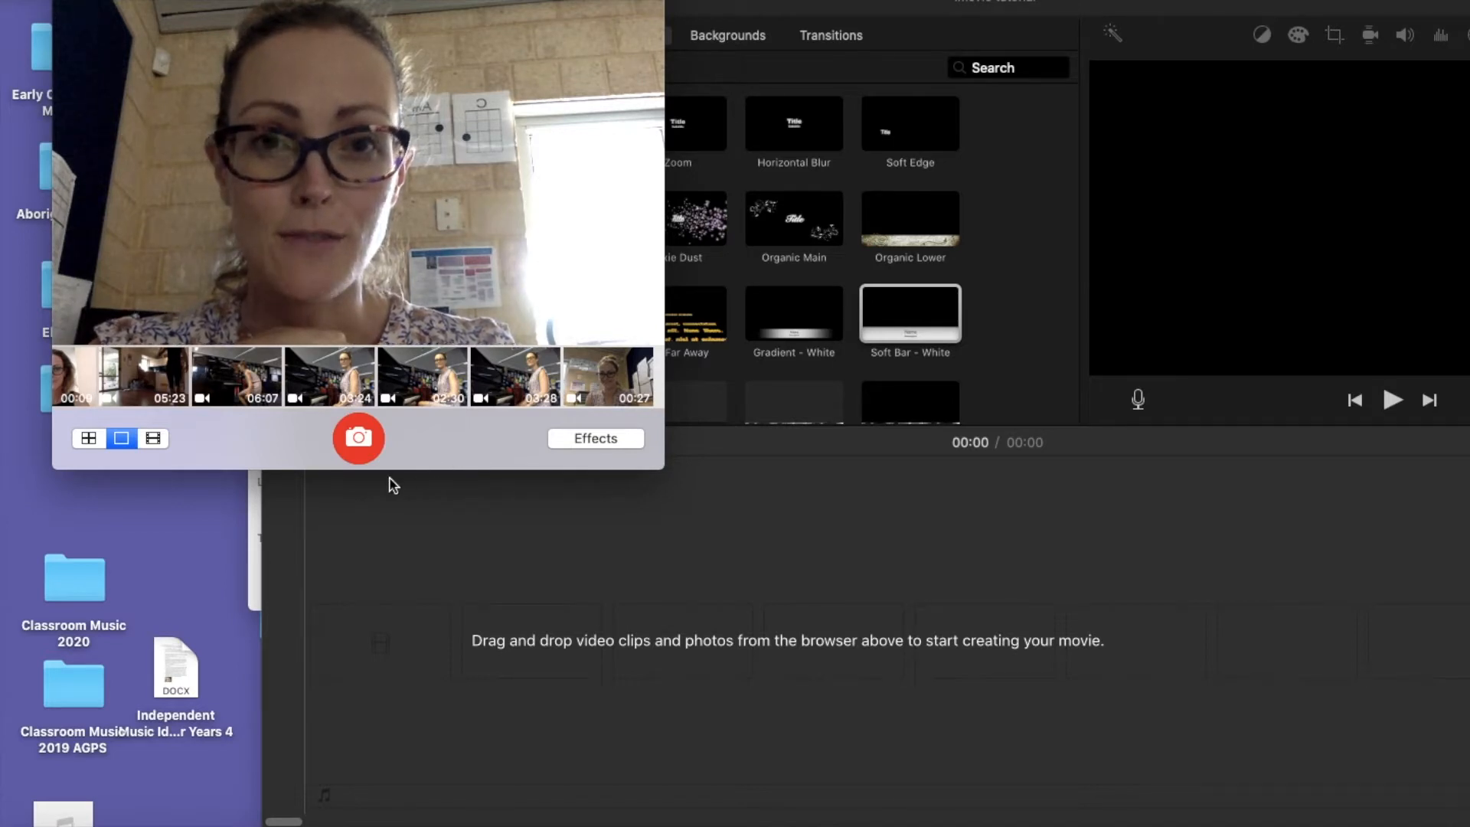
Bring the Photo Booth window fully into view and set it to record video.
{"action": "left_click_drag", "start_coordinate": [432, 462], "coordinate": [836, 527]}
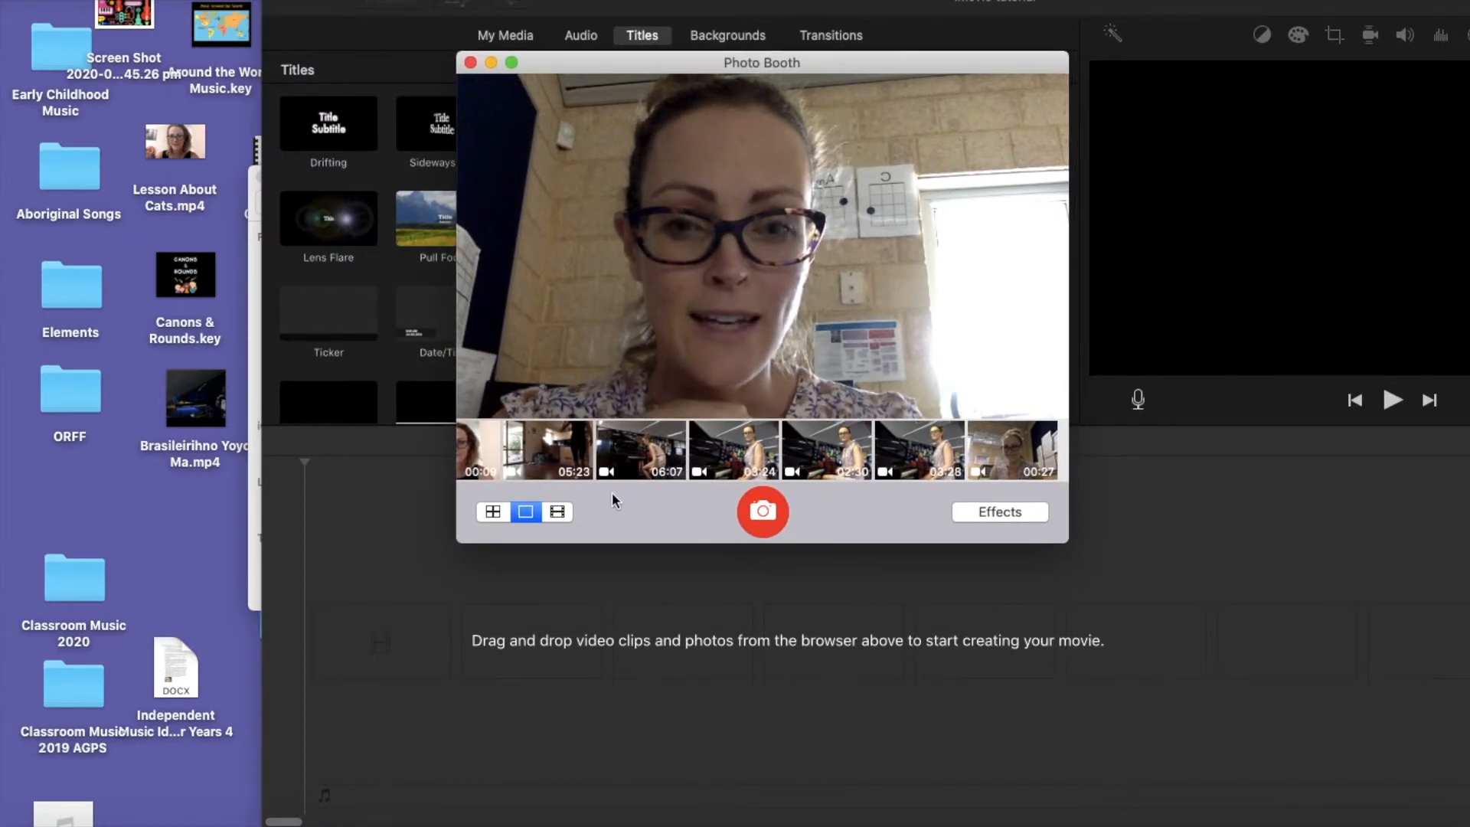
{"action": "left_click", "coordinate": [558, 511]}
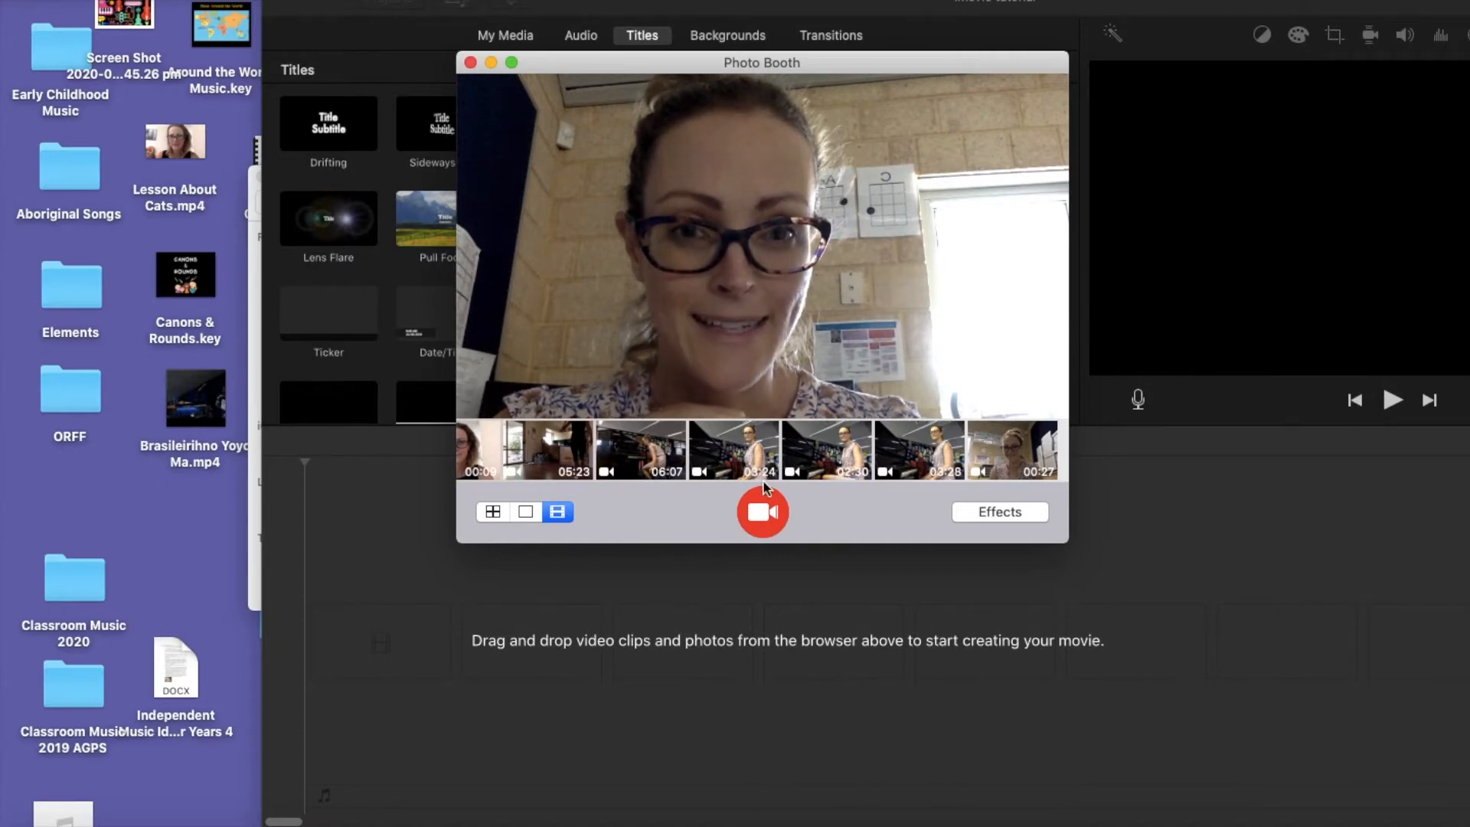
{"action": "left_click", "coordinate": [513, 63]}
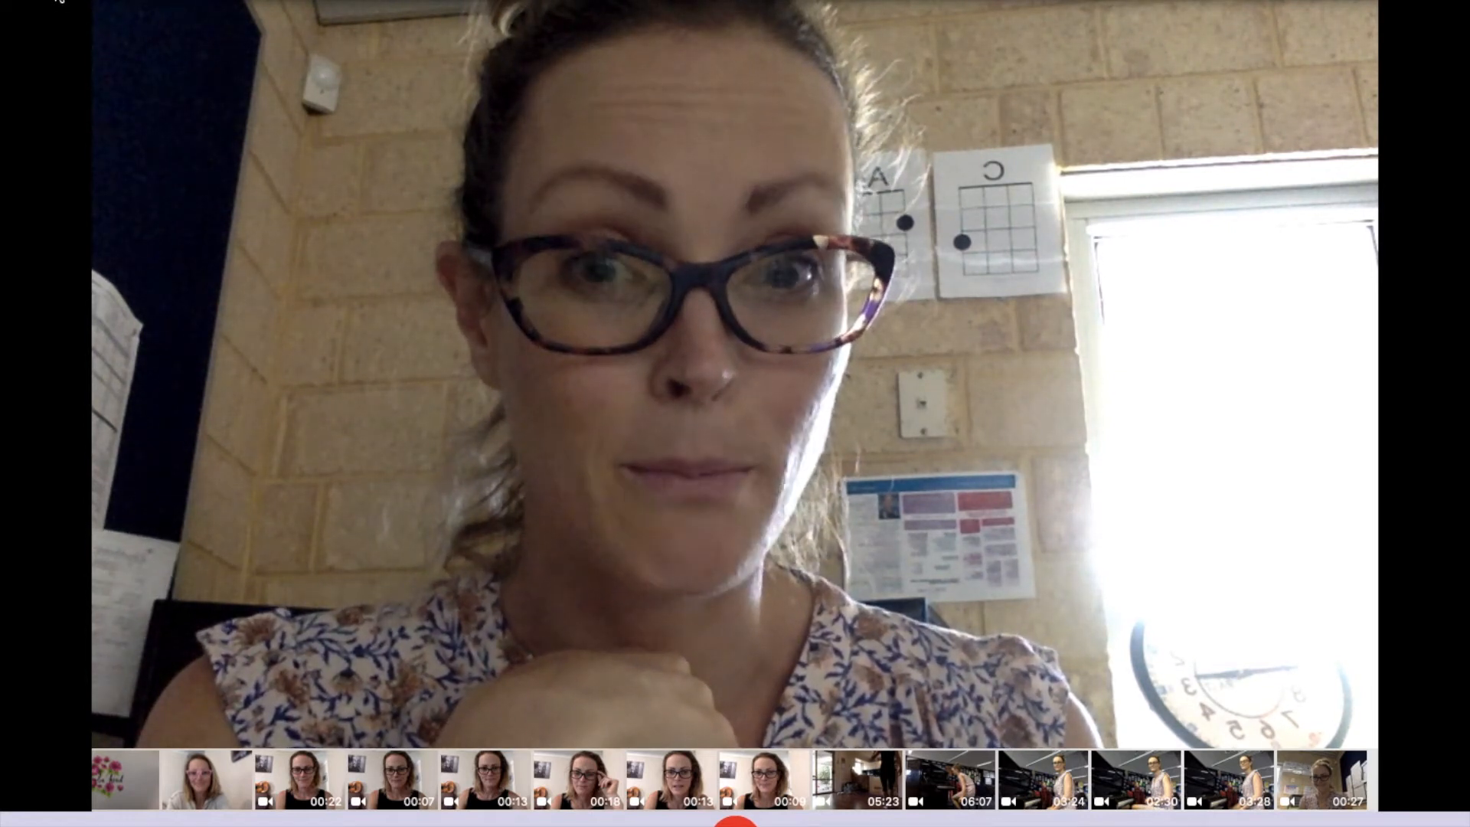
{"action": "mouse_move", "coordinate": [59, 3]}
{"action": "left_click", "coordinate": [122, 26]}
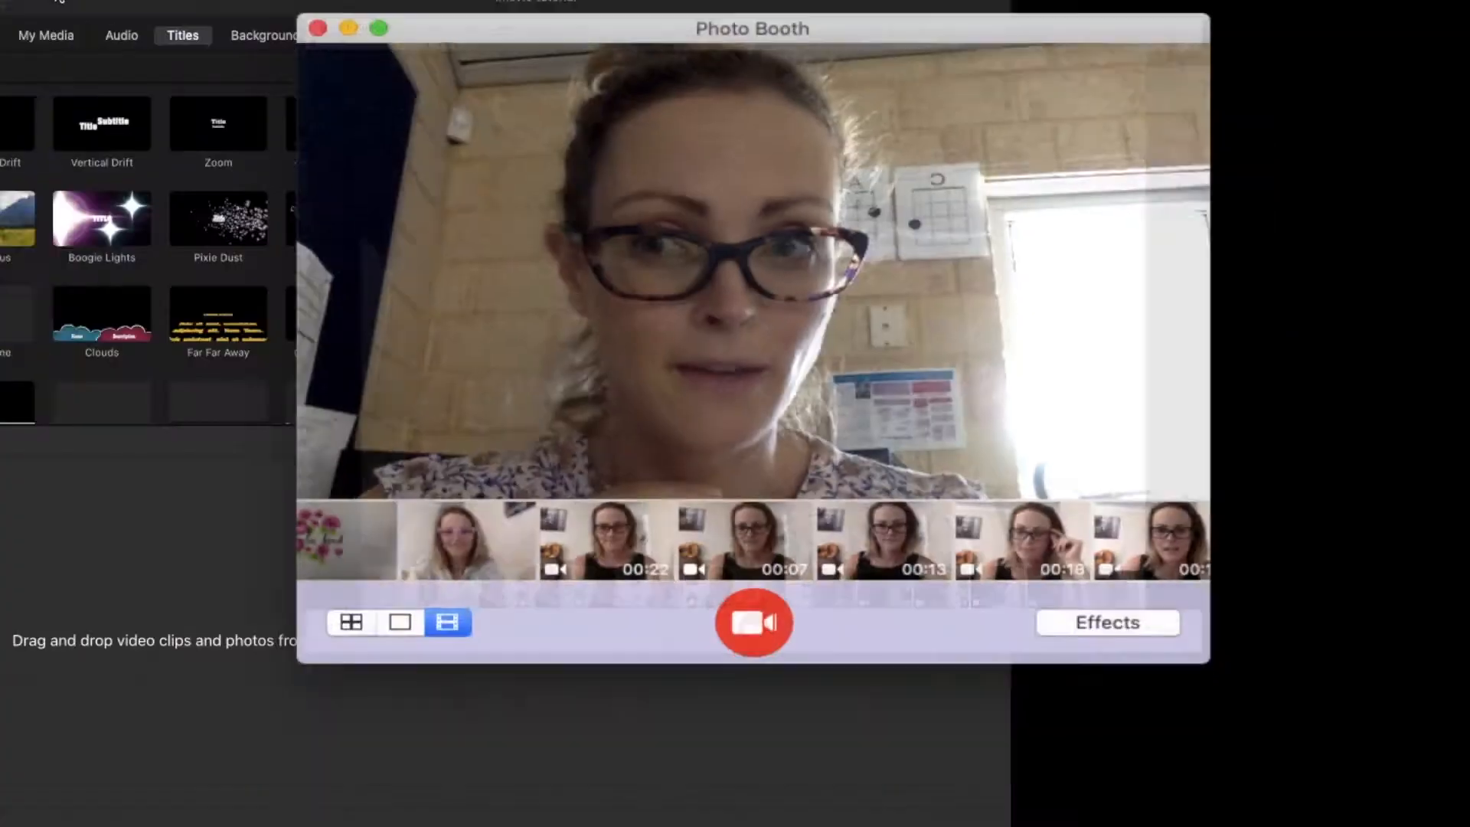
Find the 03:24 piano recording among the Photo Booth clips and add it to the iMovie timeline.
{"action": "left_click_drag", "start_coordinate": [646, 59], "coordinate": [203, 2]}
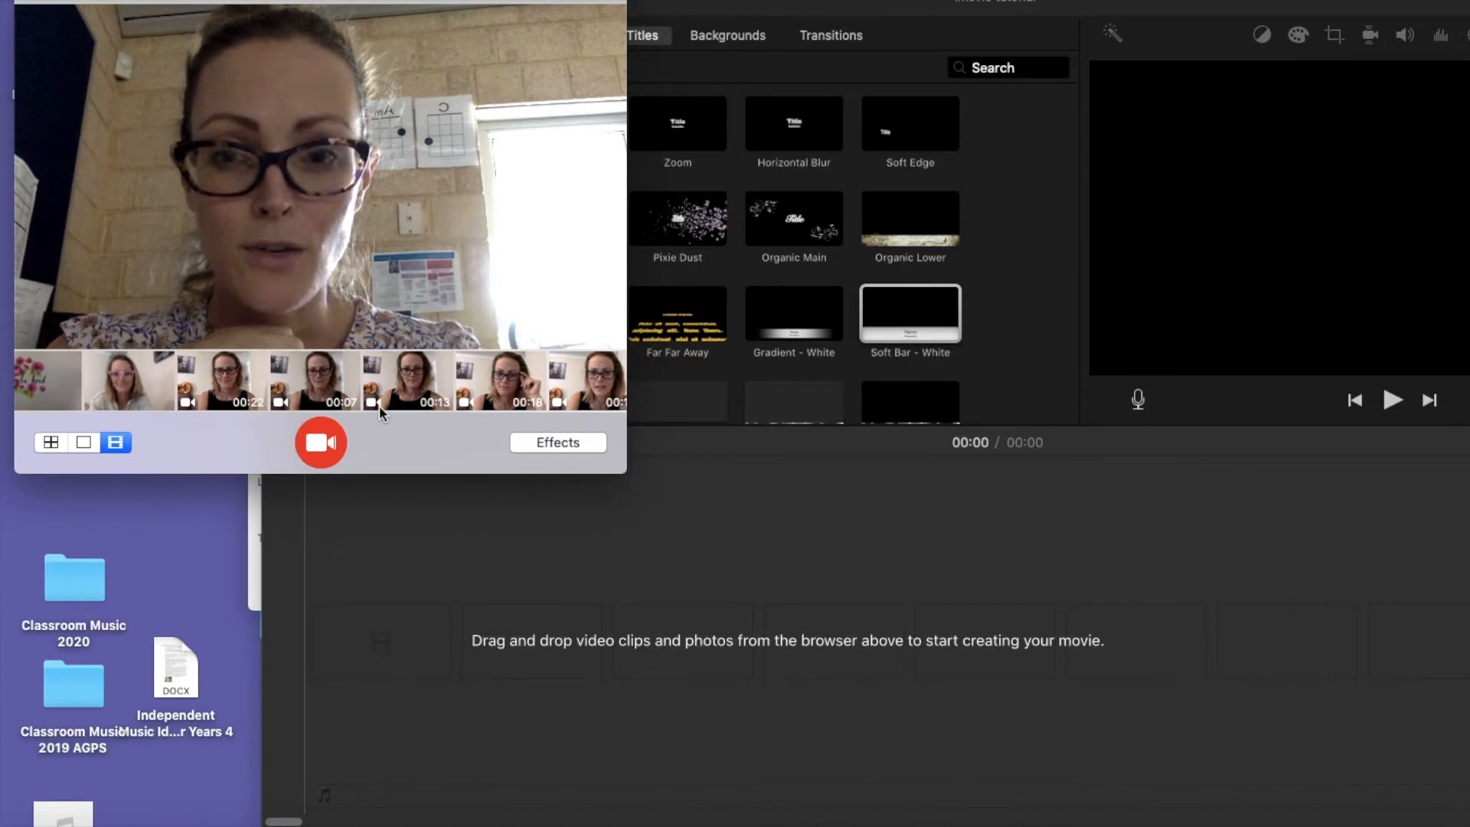
{"action": "scroll", "coordinate": [292, 403], "scroll_direction": "right", "scroll_amount": 10}
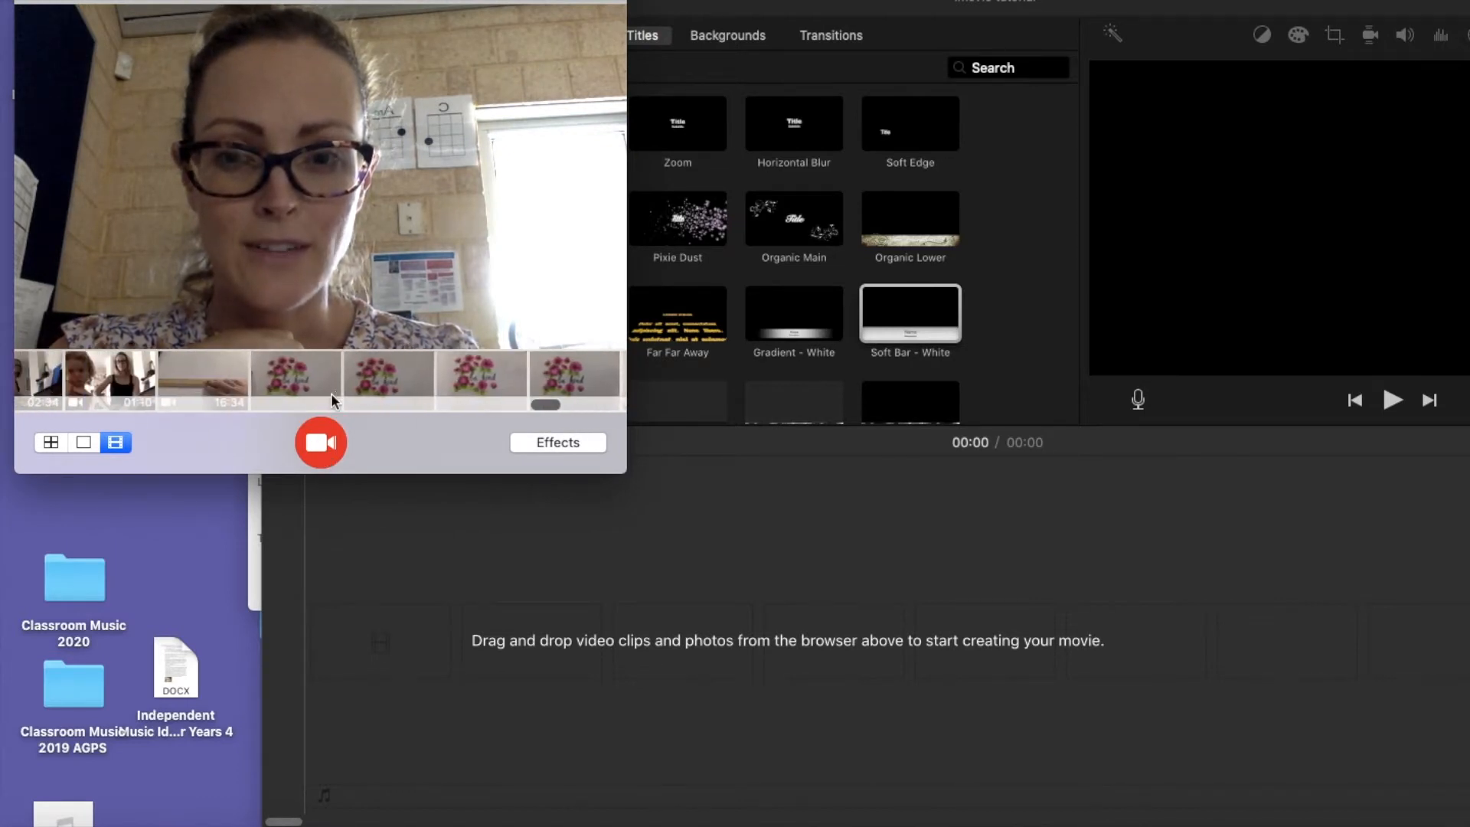
{"action": "scroll", "coordinate": [336, 394], "scroll_direction": "right", "scroll_amount": 5}
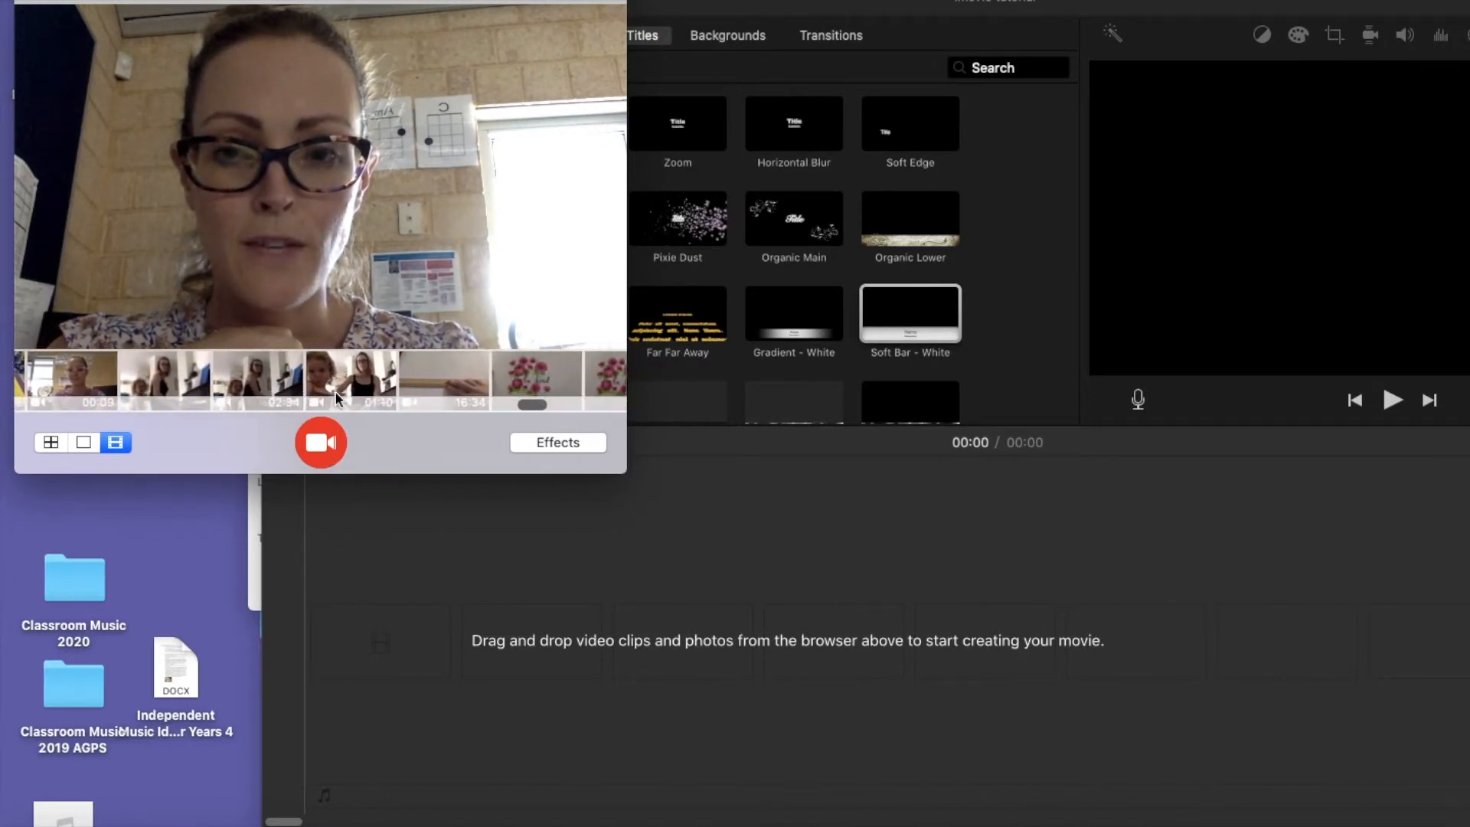
{"action": "scroll", "coordinate": [375, 379], "scroll_direction": "right", "scroll_amount": 15}
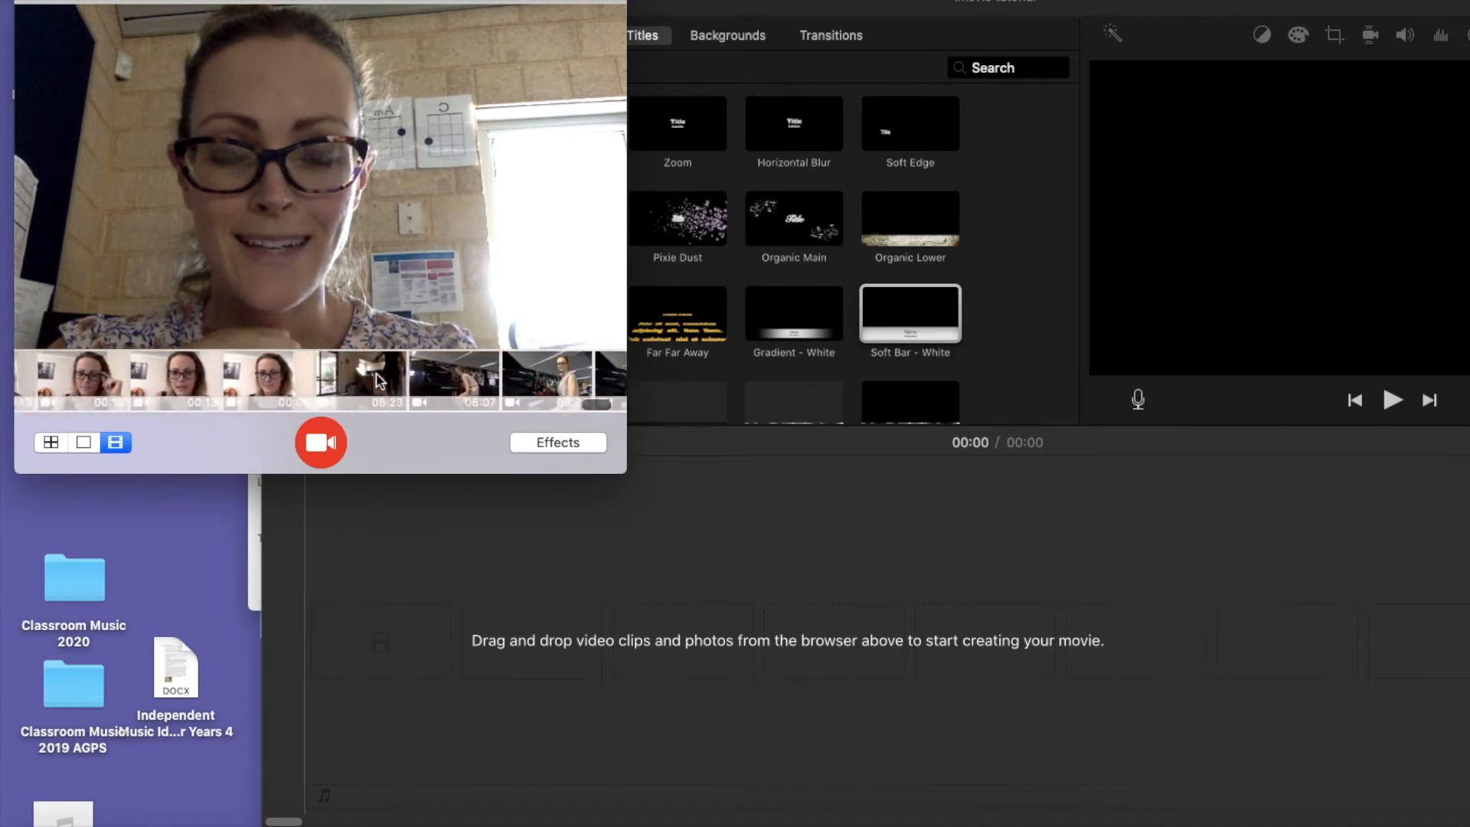
{"action": "scroll", "coordinate": [375, 380], "scroll_direction": "left", "scroll_amount": 15}
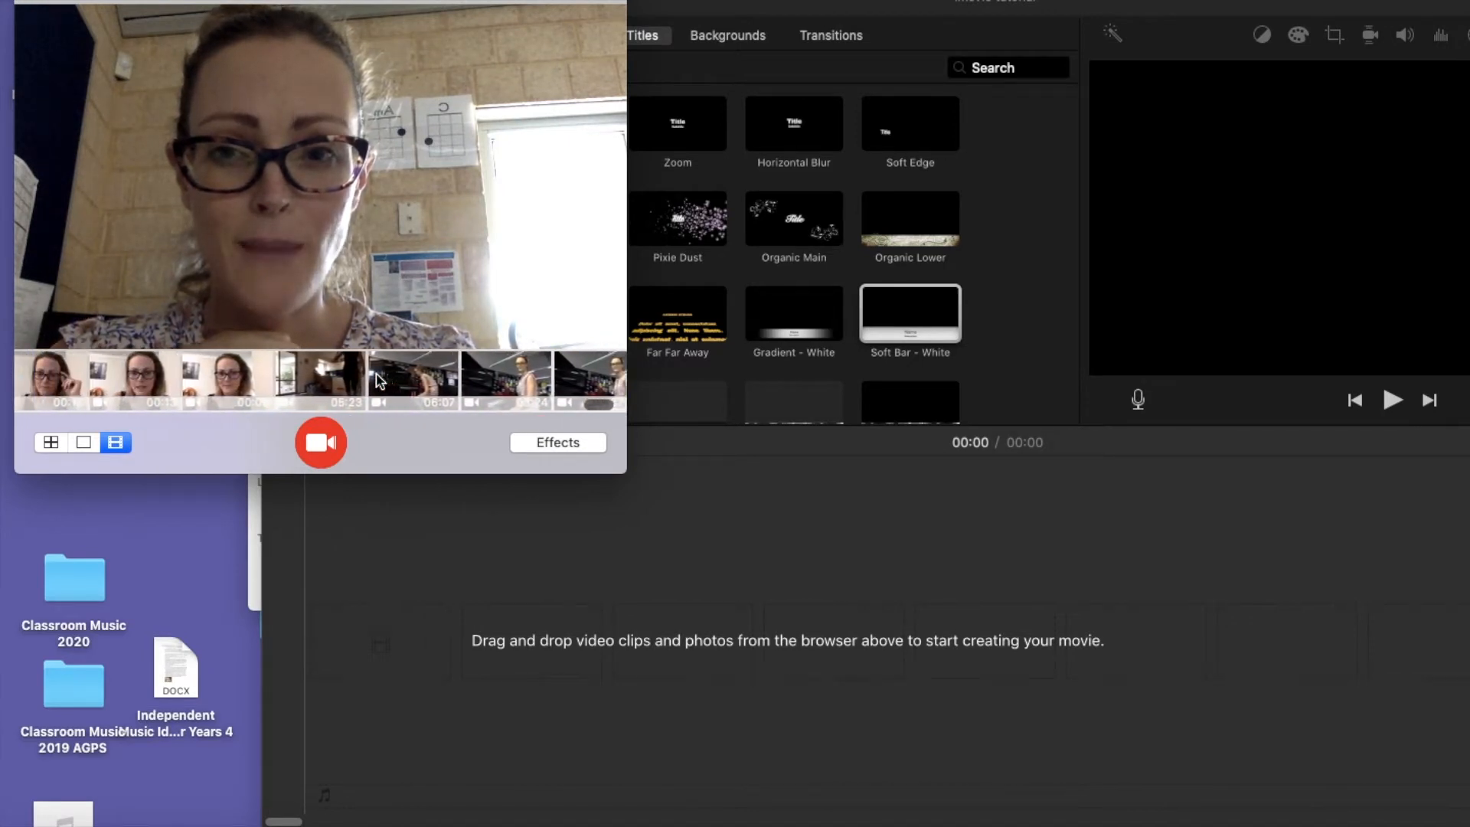
{"action": "scroll", "coordinate": [377, 380], "scroll_direction": "right", "scroll_amount": 10}
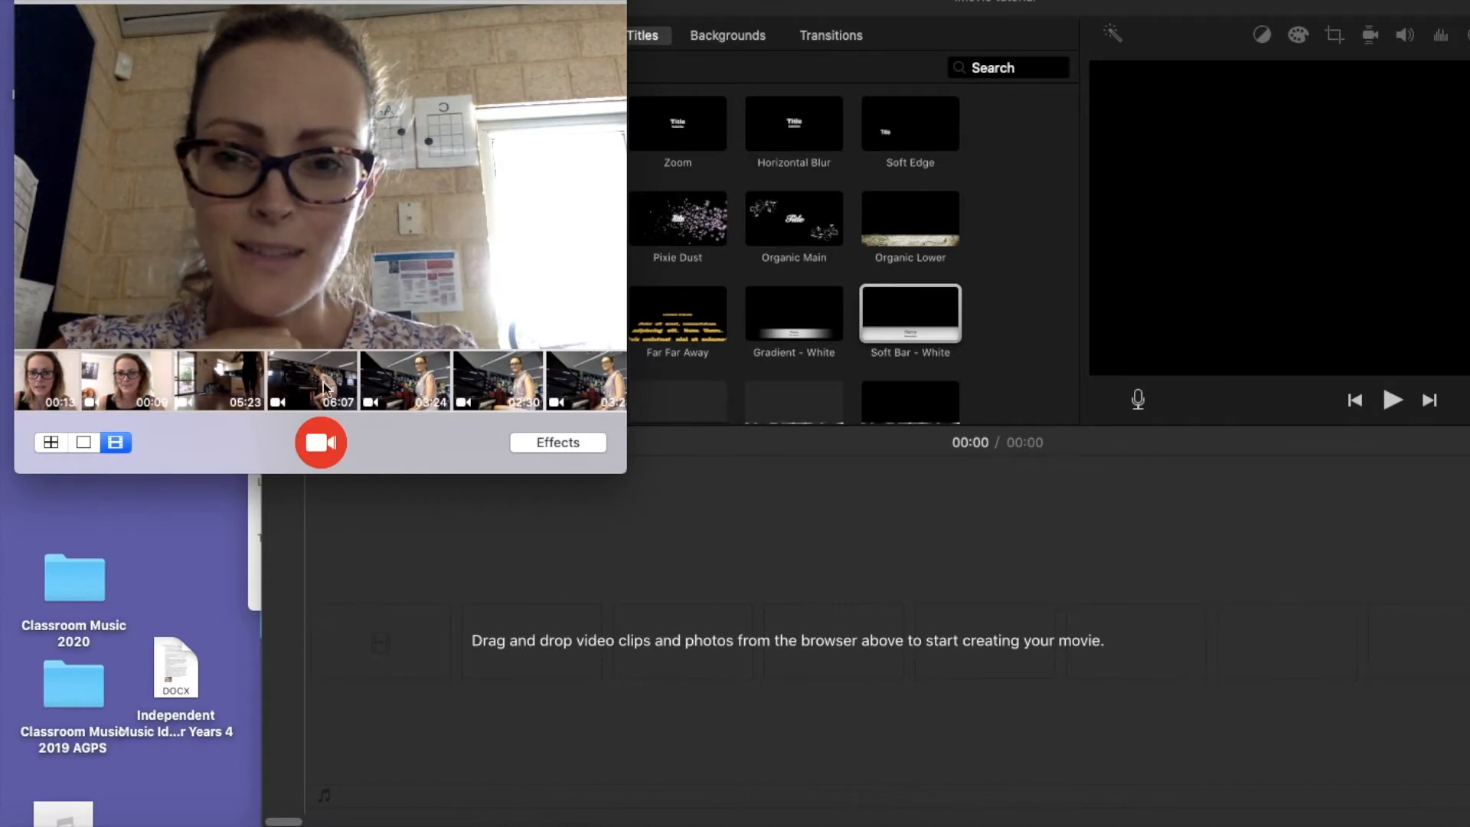
{"action": "left_click_drag", "start_coordinate": [419, 376], "coordinate": [367, 360]}
{"action": "left_click", "coordinate": [322, 284]}
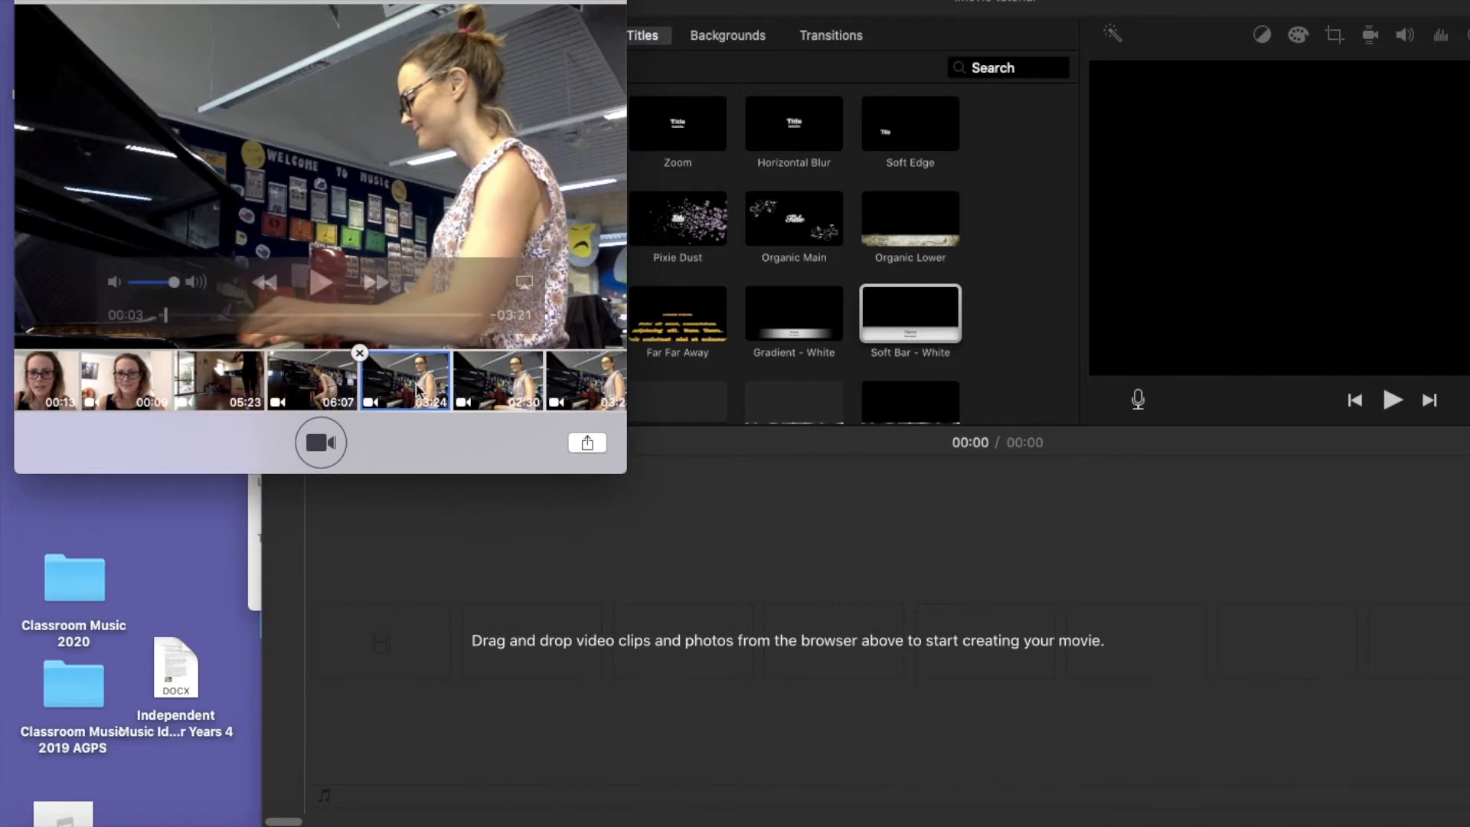
{"action": "left_click_drag", "start_coordinate": [412, 381], "coordinate": [513, 636]}
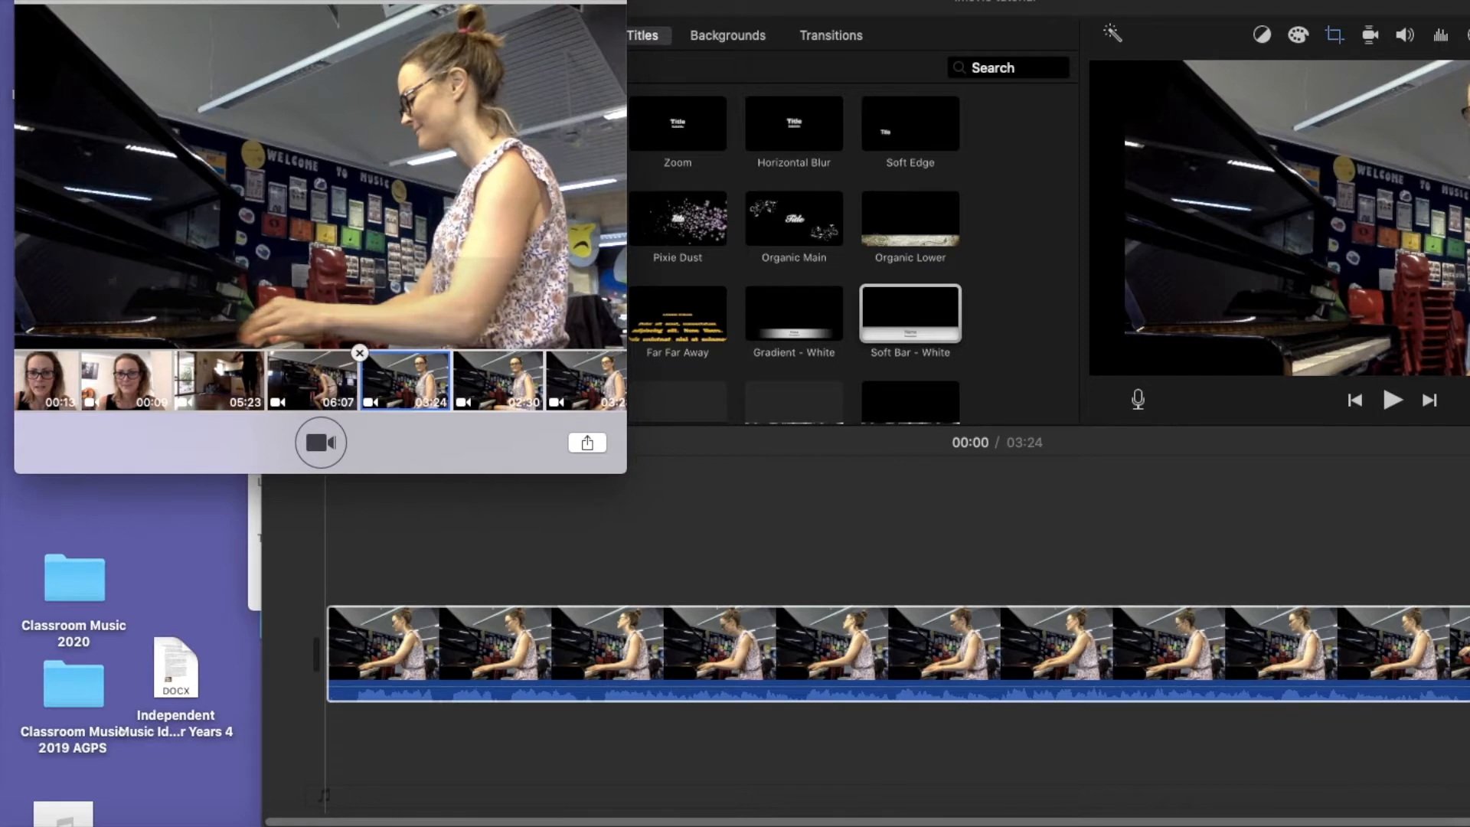
Close Photo Booth and show the iMovie project in full screen.
{"action": "left_click", "coordinate": [32, 4]}
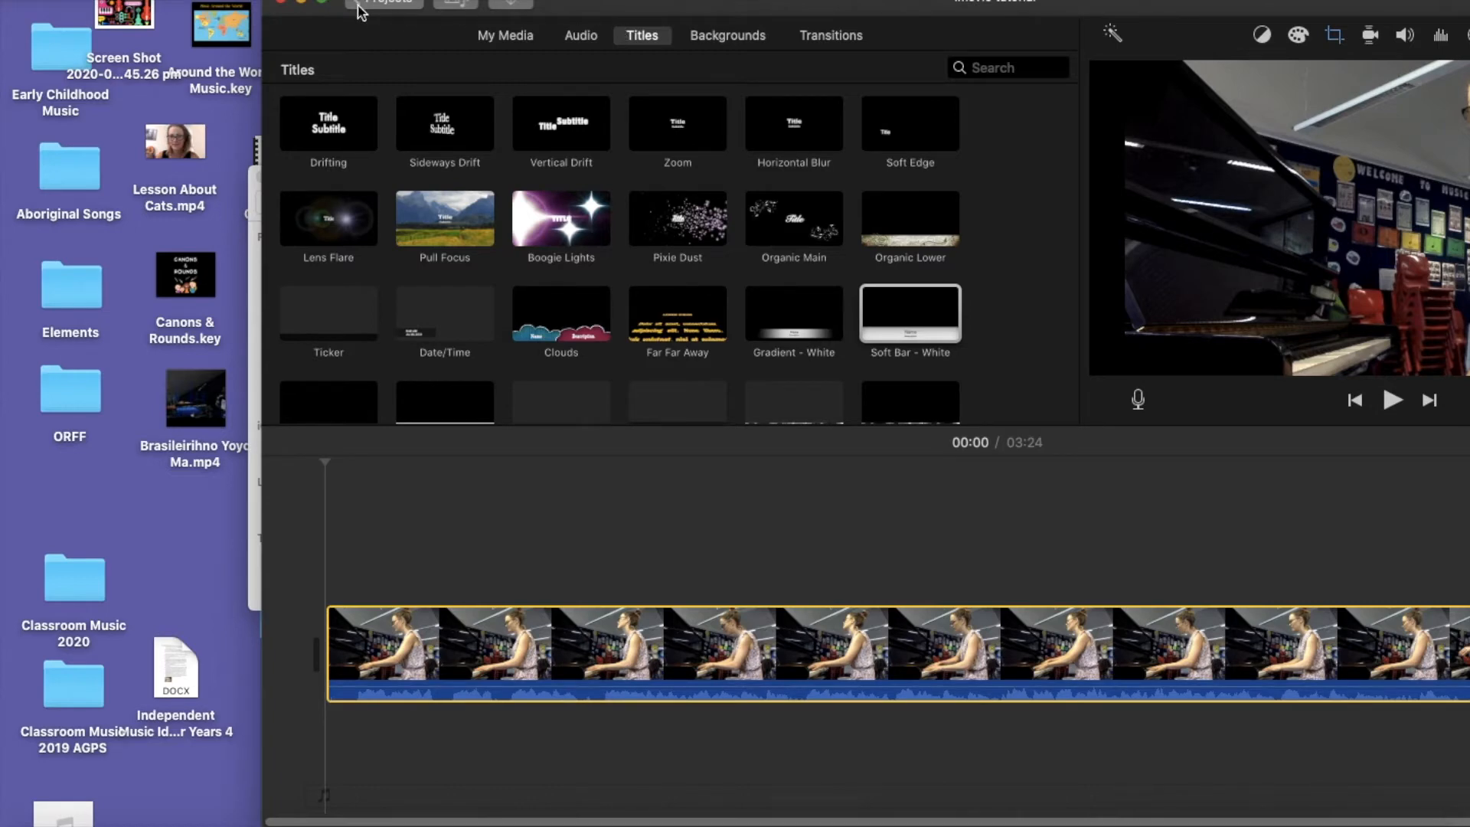
{"action": "mouse_move", "coordinate": [327, 6]}
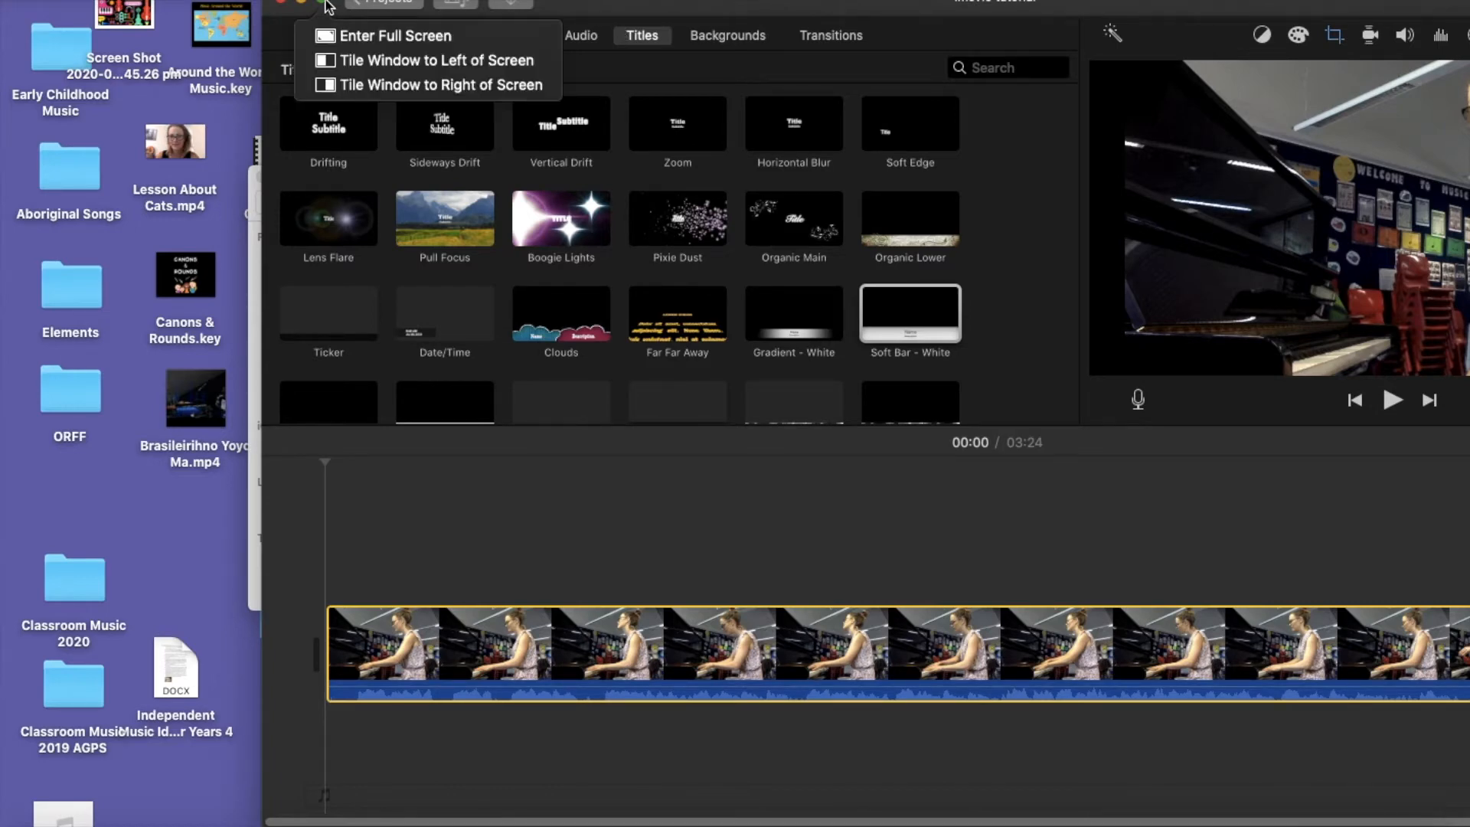
{"action": "left_click", "coordinate": [327, 6]}
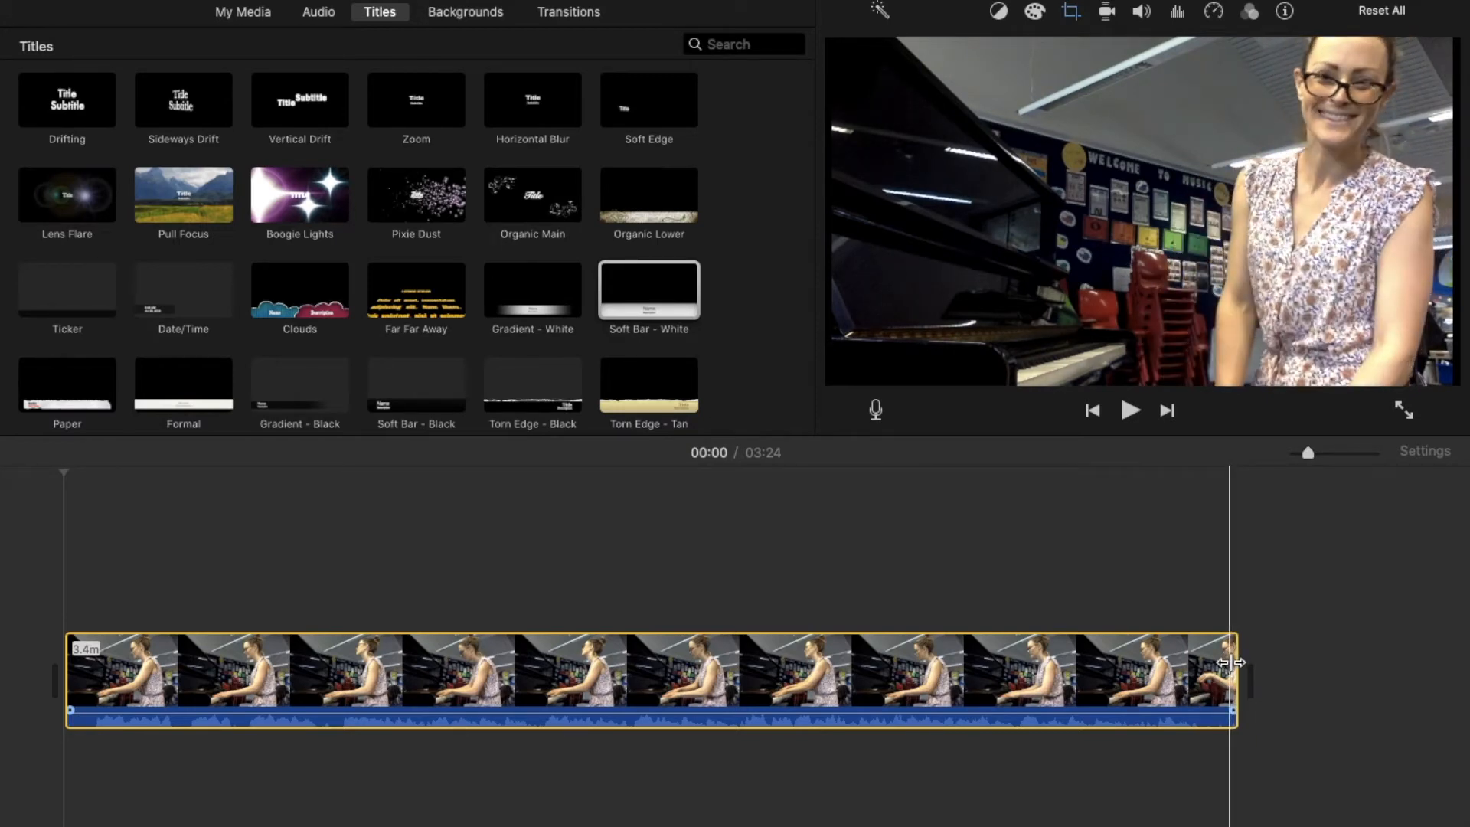
Trim the end of the piano clip so that the movie lasts 03:18.
{"action": "left_click_drag", "start_coordinate": [1235, 660], "coordinate": [1348, 685]}
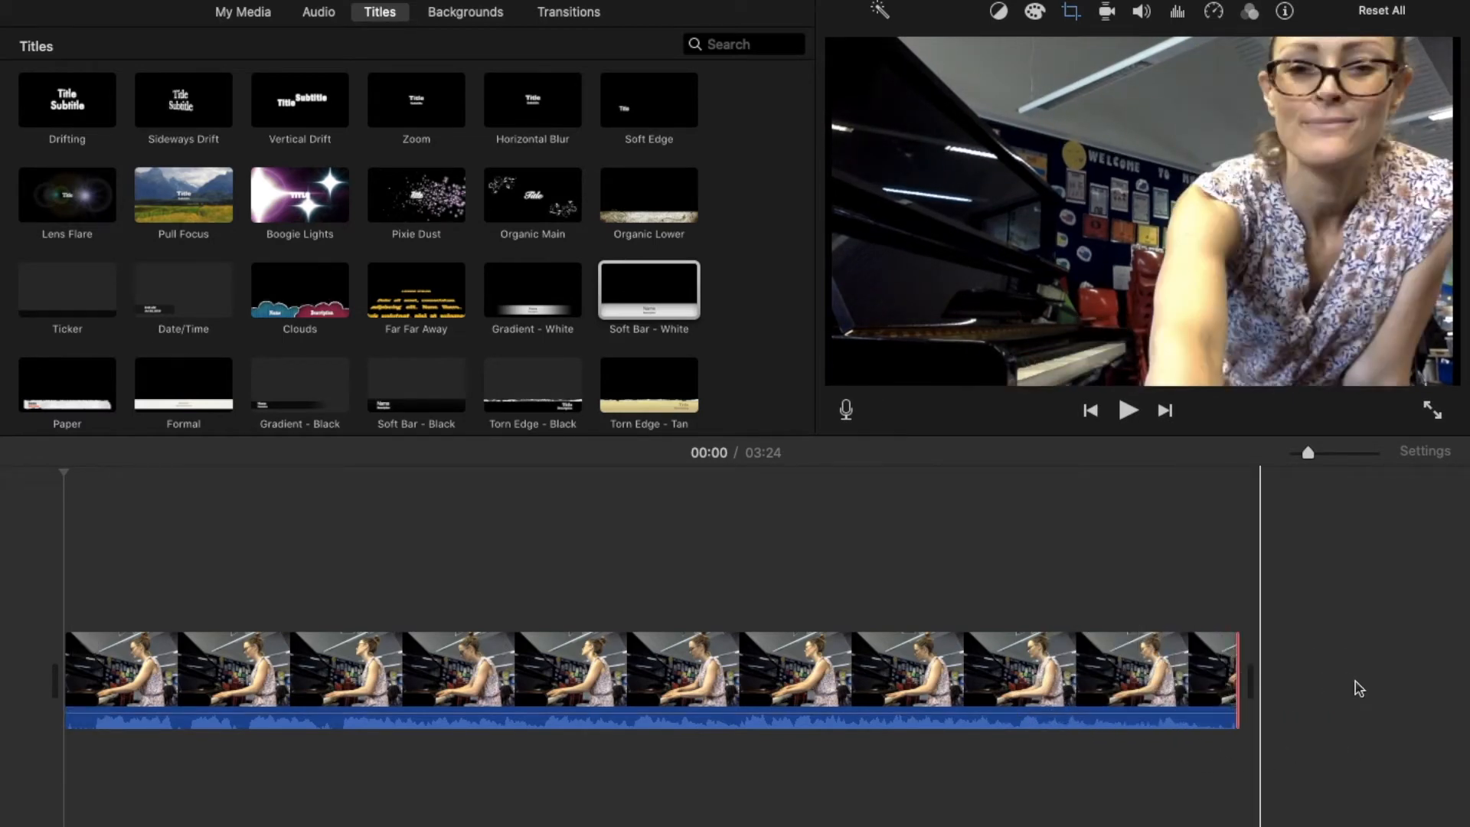
{"action": "left_click", "coordinate": [1217, 673]}
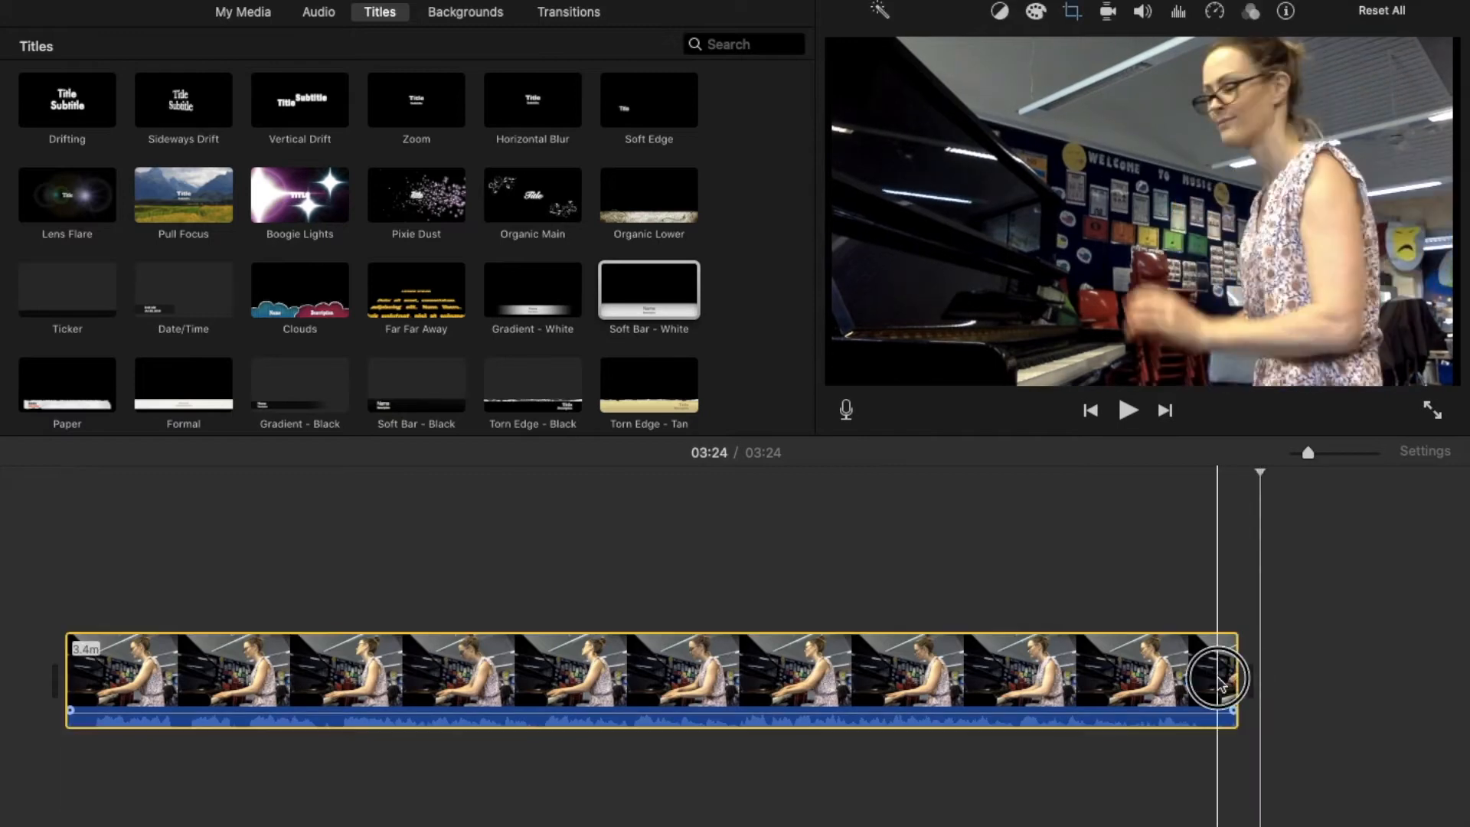
{"action": "left_click", "coordinate": [1232, 684]}
{"action": "left_click", "coordinate": [1208, 681]}
{"action": "left_click_drag", "start_coordinate": [1233, 682], "coordinate": [1206, 682]}
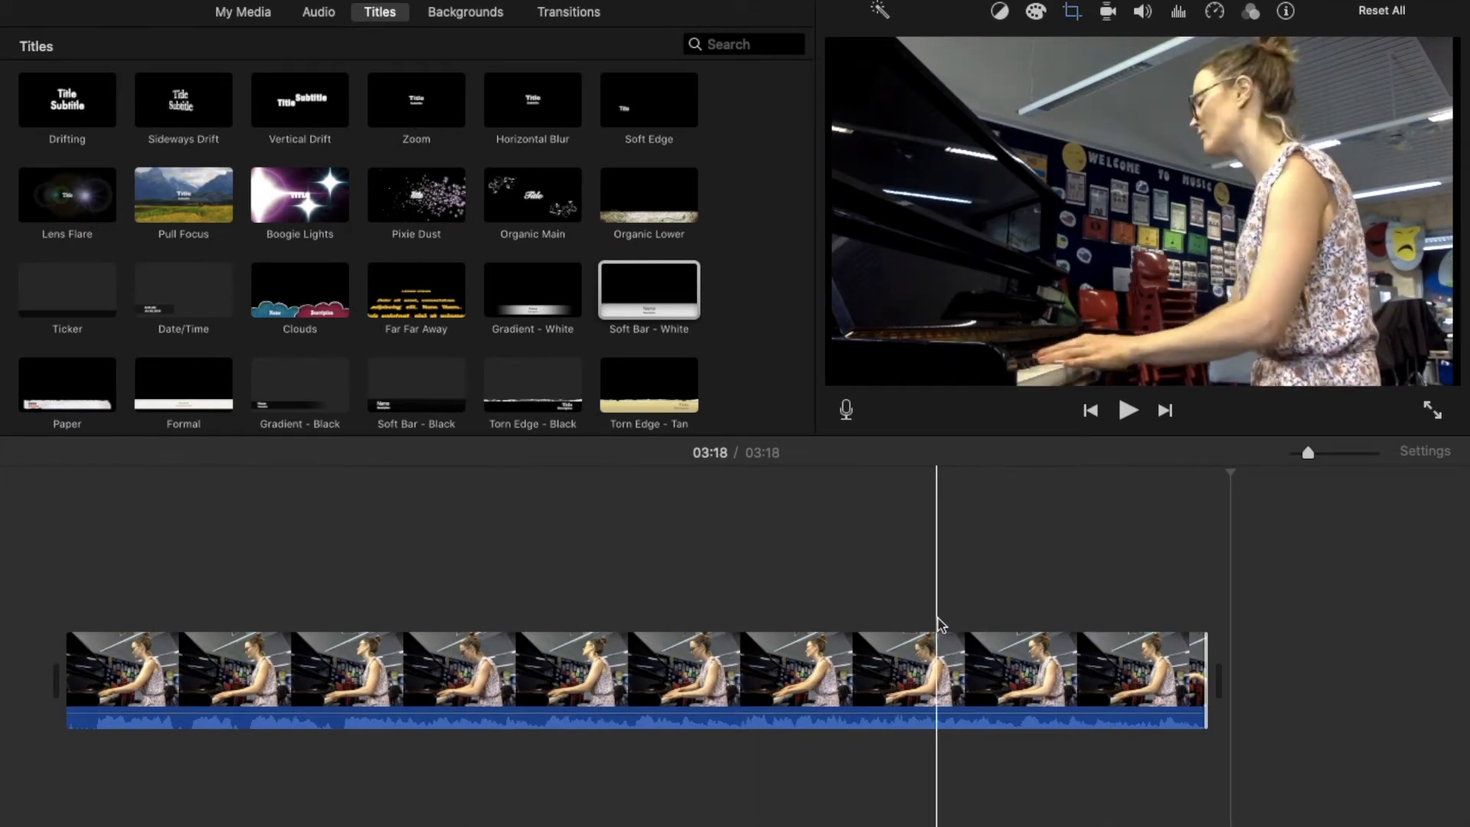
Examine the piano clip at several points, playing short passages from 00:39 and from just before 01:48.
{"action": "left_click", "coordinate": [624, 613]}
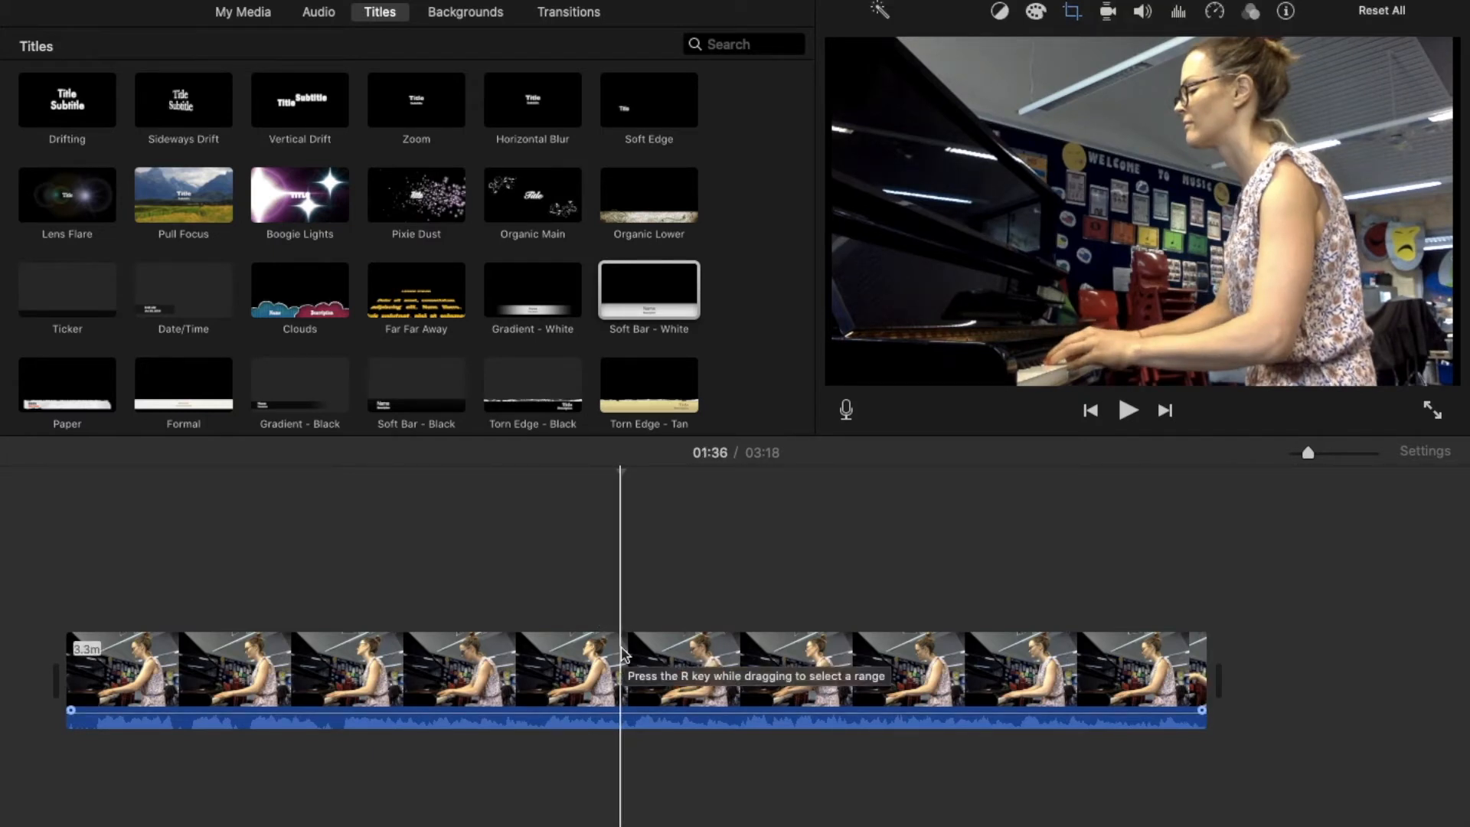
{"action": "left_click", "coordinate": [923, 657]}
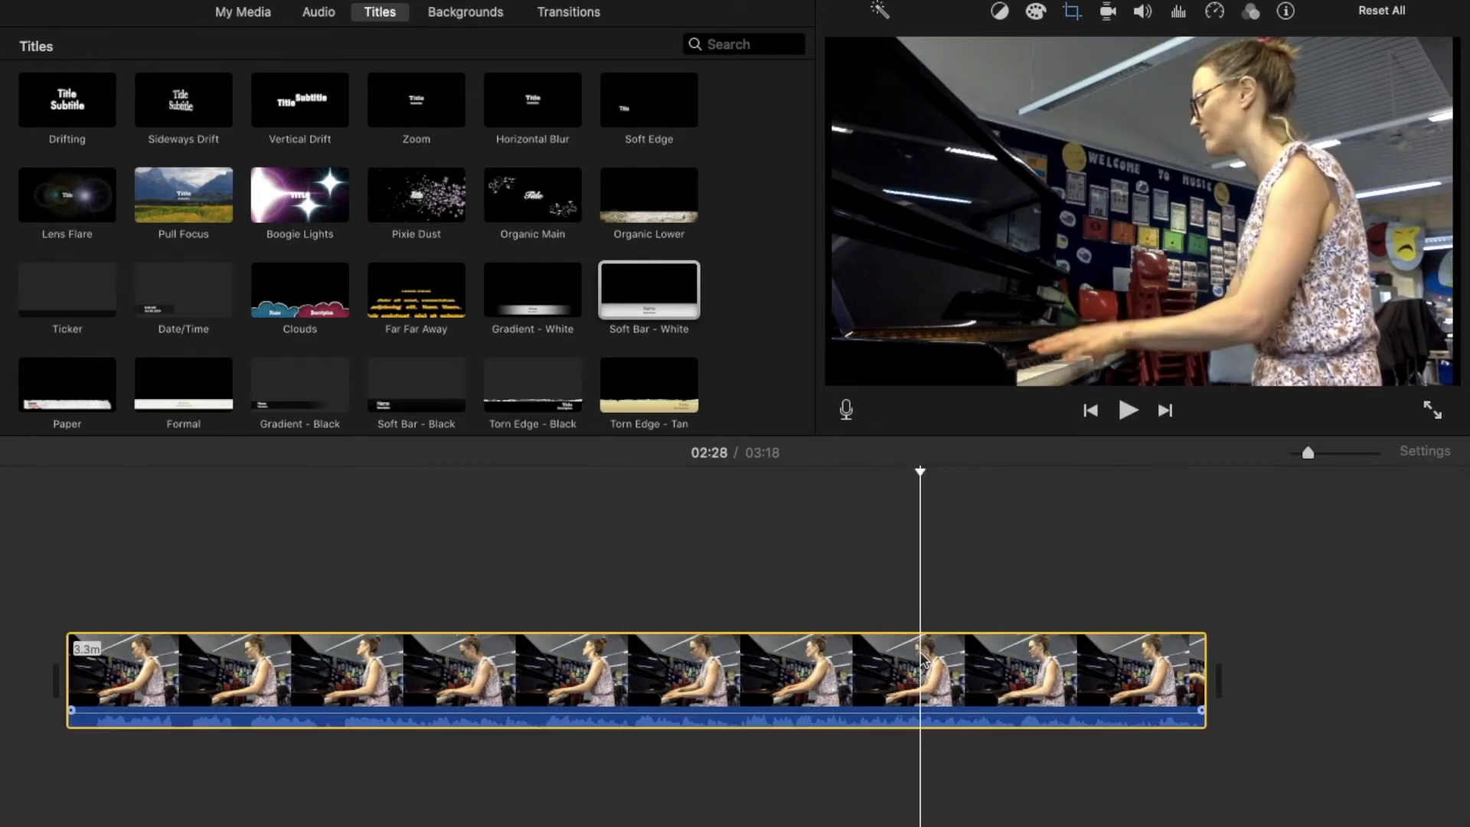
{"action": "left_click", "coordinate": [292, 626]}
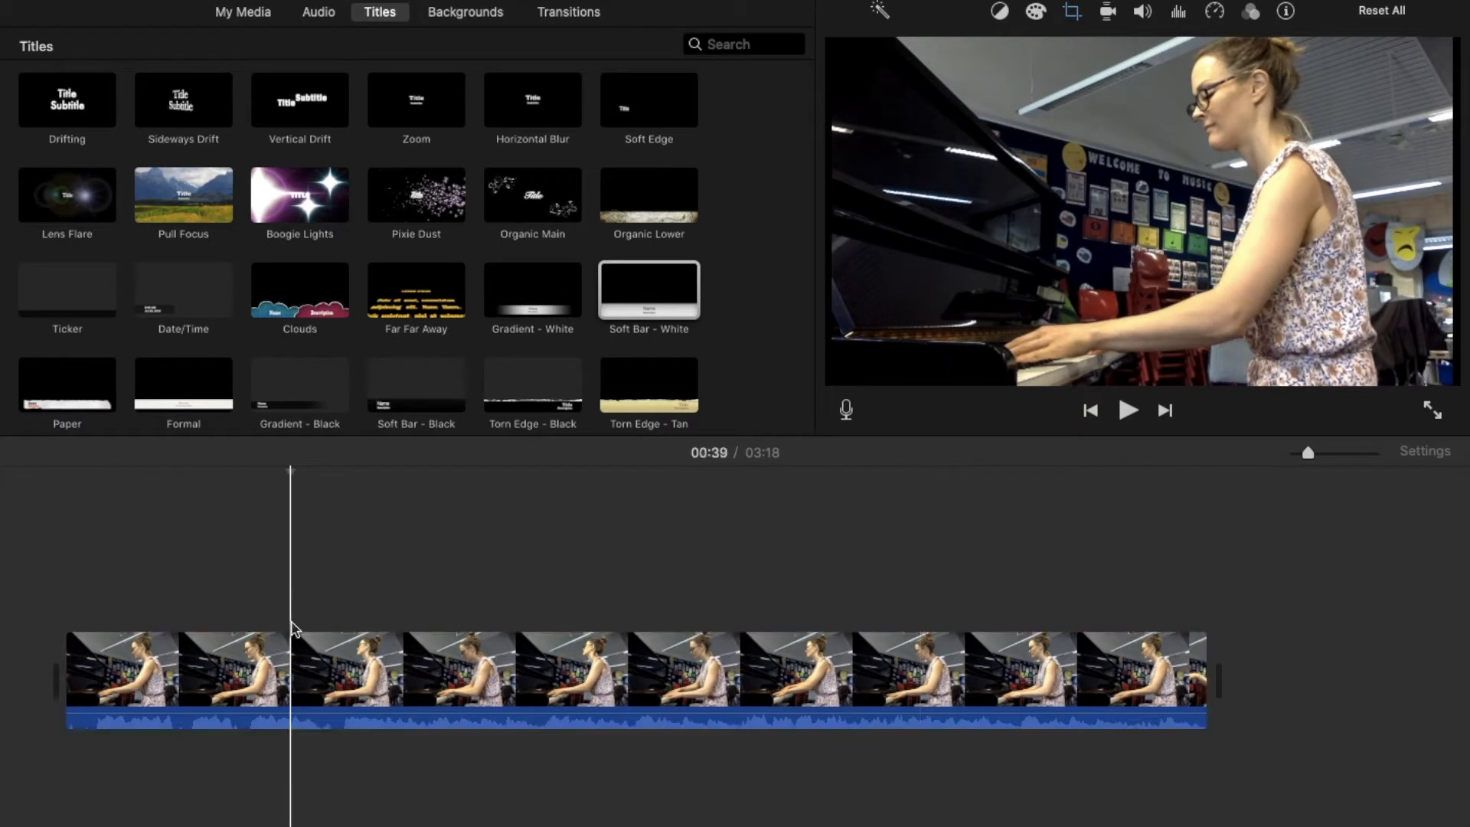
{"action": "left_click", "coordinate": [294, 658]}
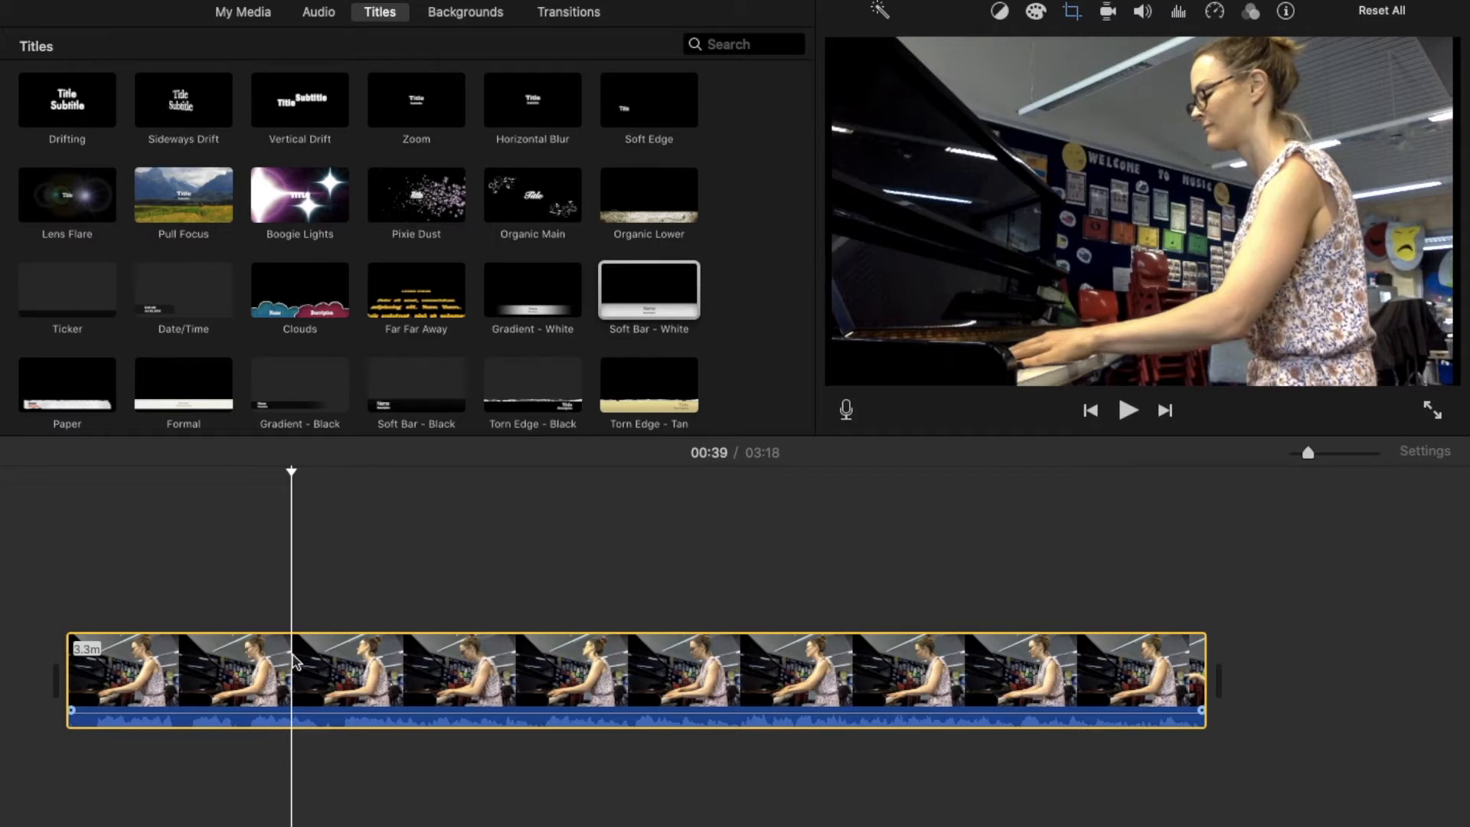
{"action": "key", "text": "space"}
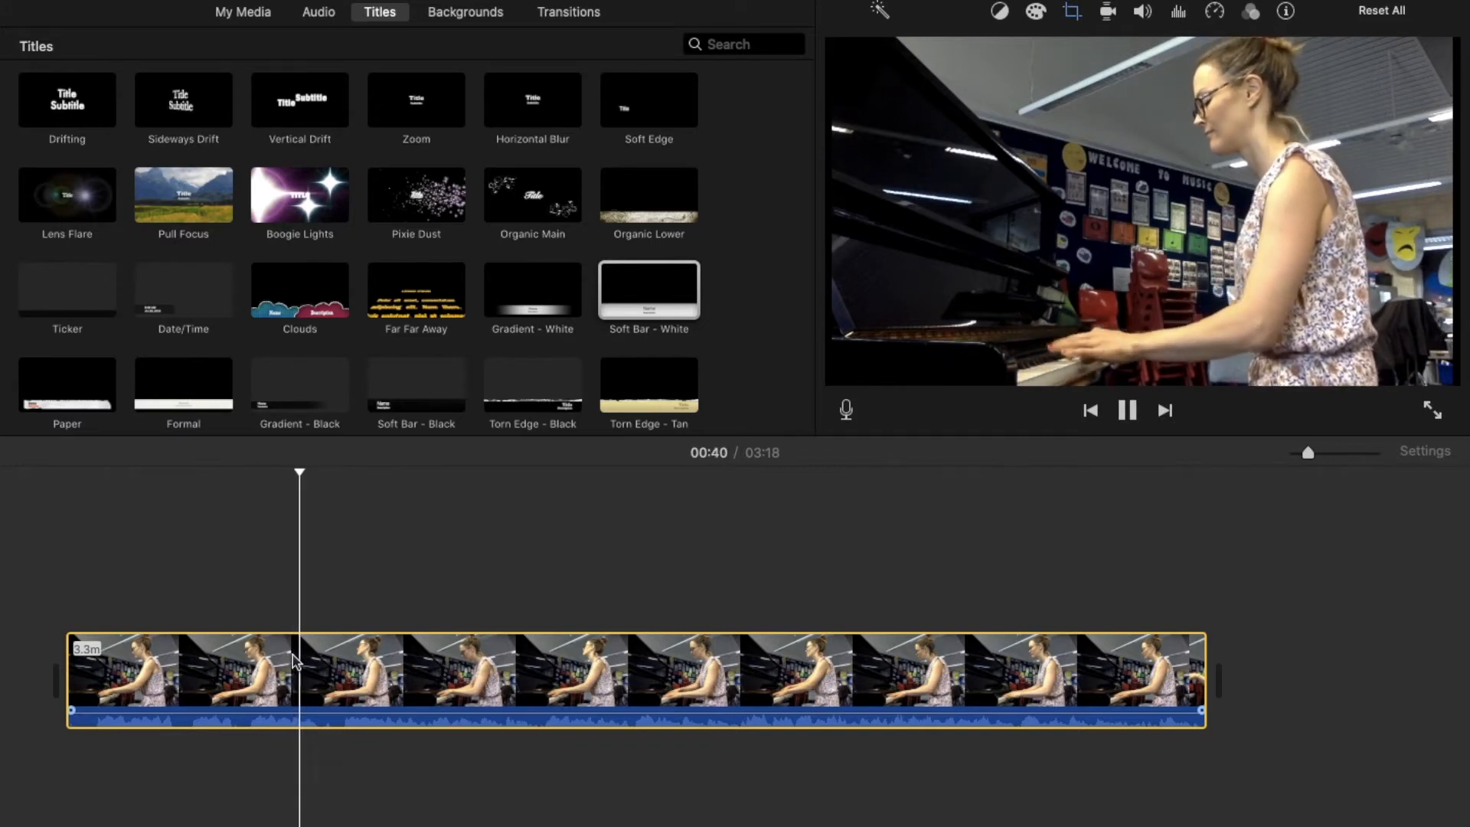
{"action": "key", "text": "space"}
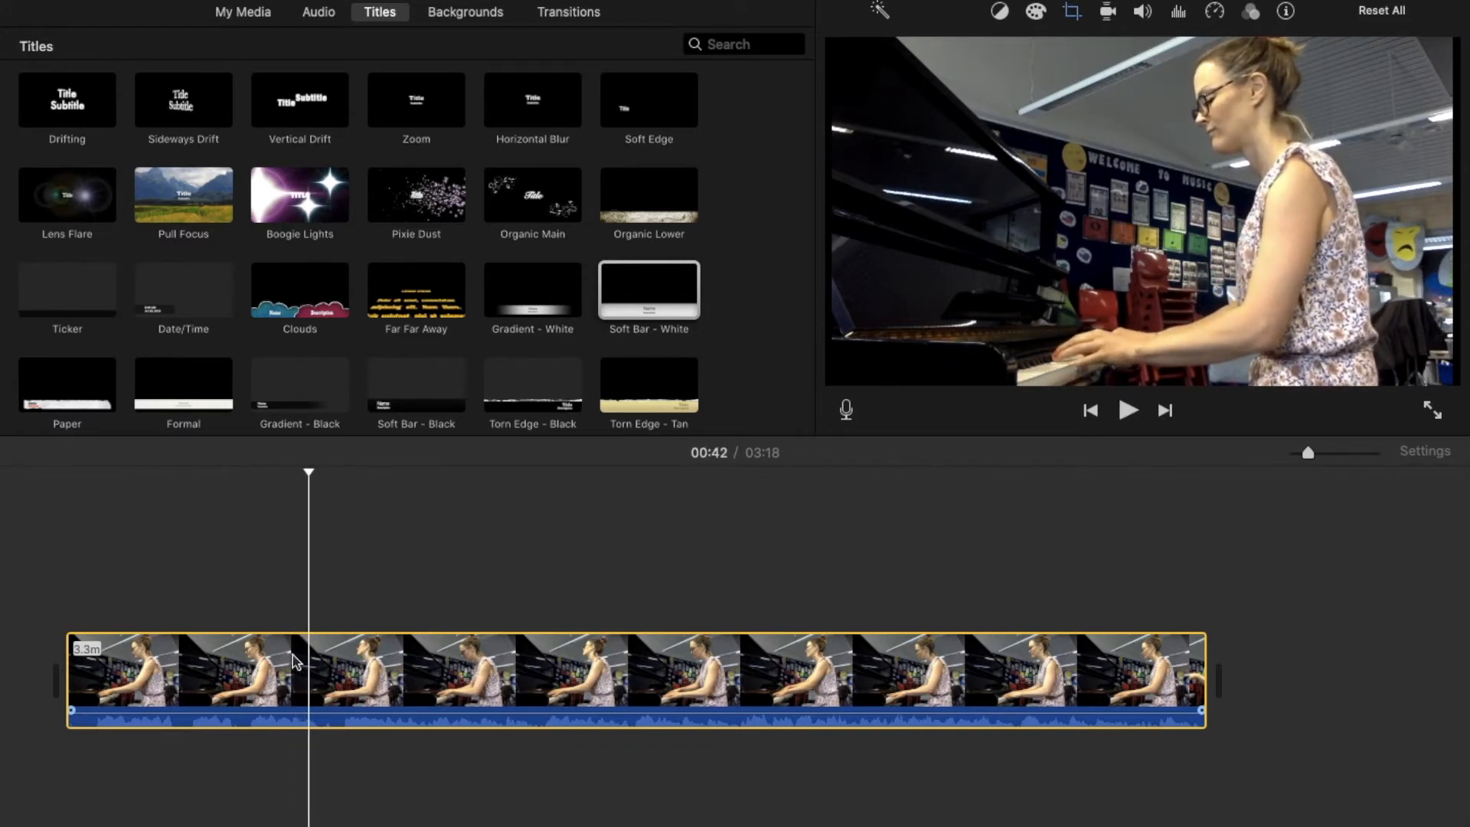
{"action": "left_click", "coordinate": [681, 660]}
{"action": "key", "text": "space"}
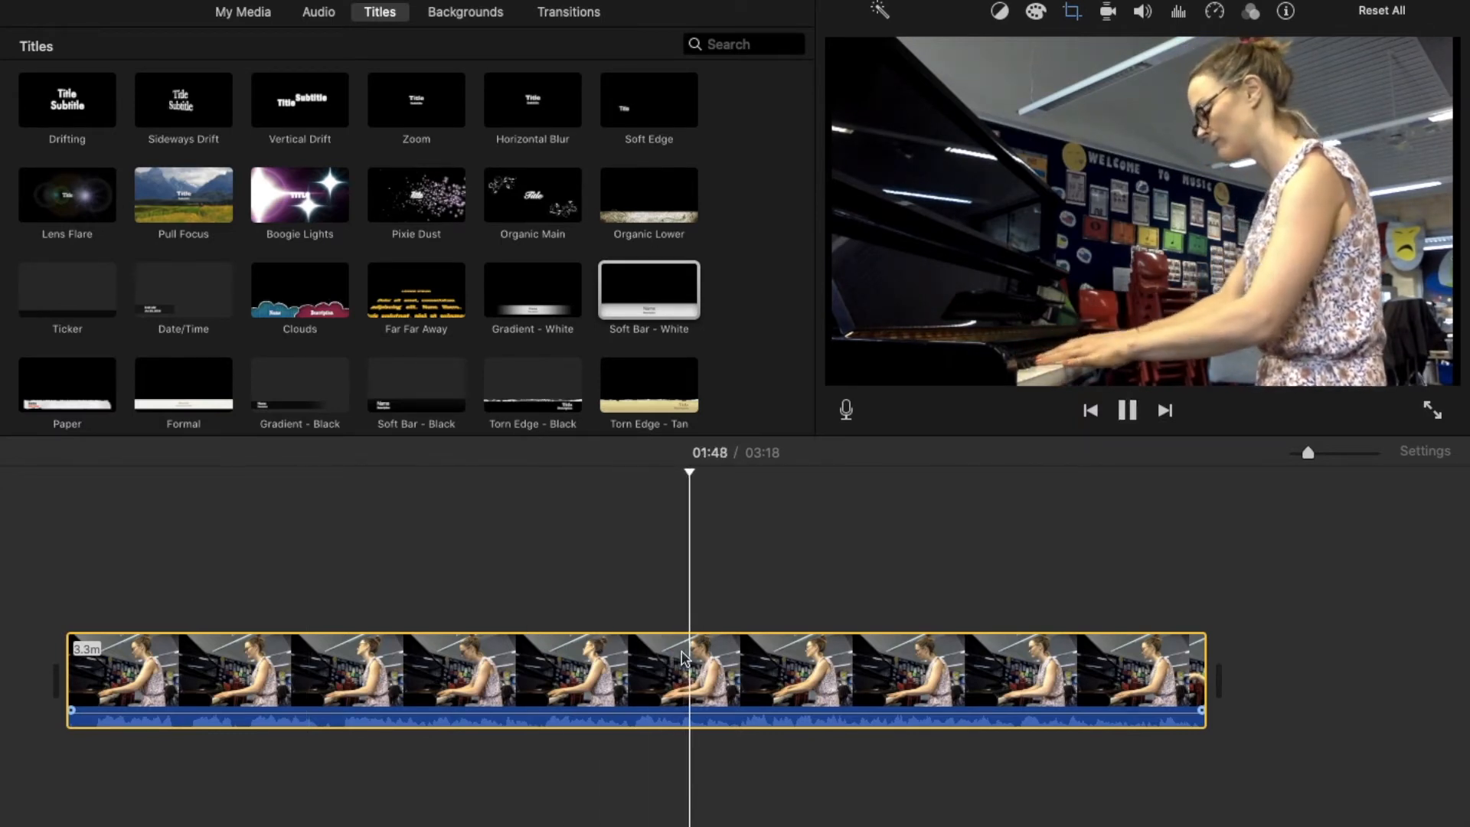
{"action": "key", "text": "space"}
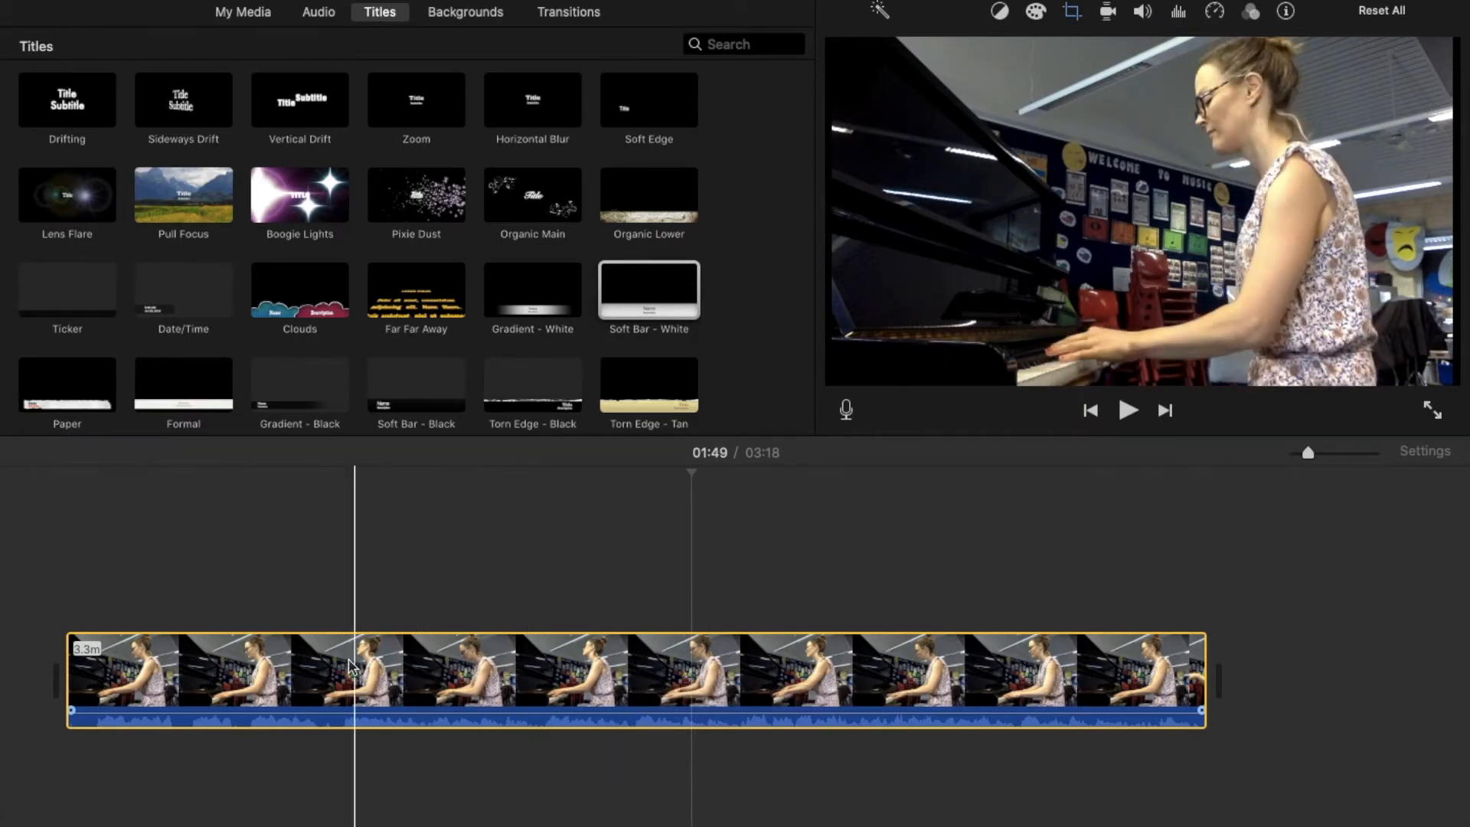
Play the piano clip from its beginning and split it at about 00:13.
{"action": "left_click", "coordinate": [64, 631]}
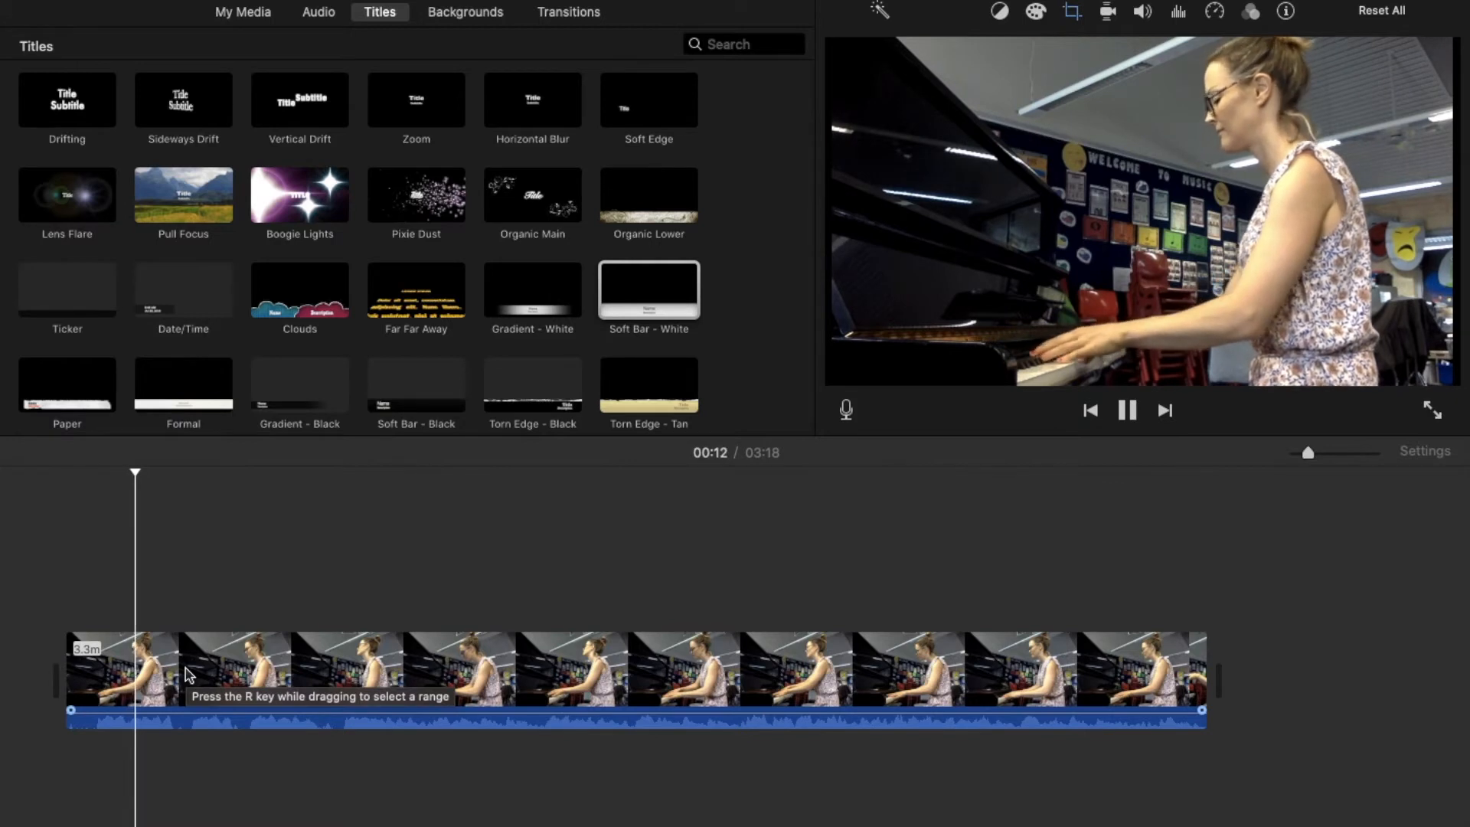
{"action": "key", "text": "space"}
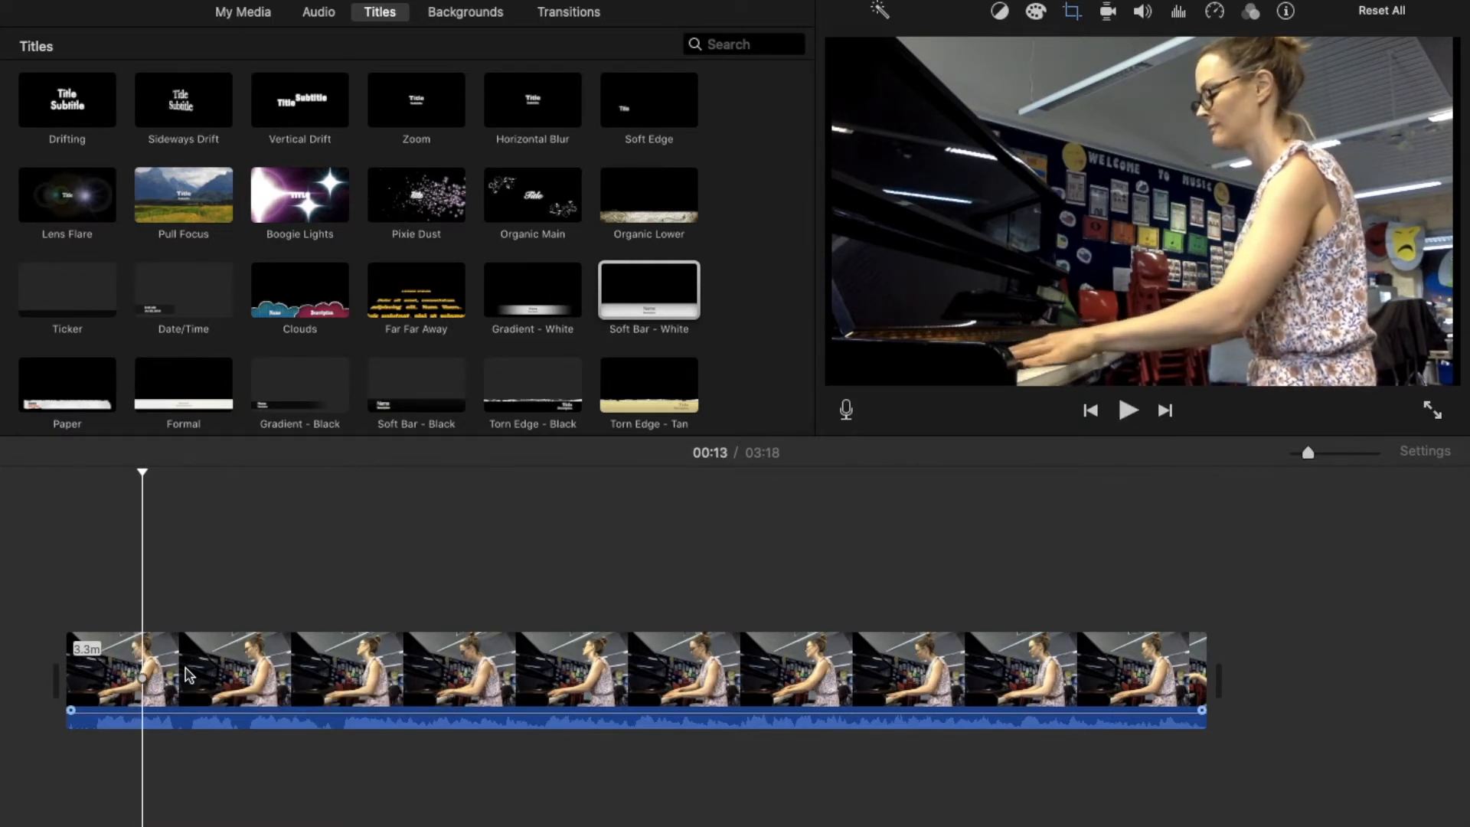
{"action": "left_click", "coordinate": [146, 655]}
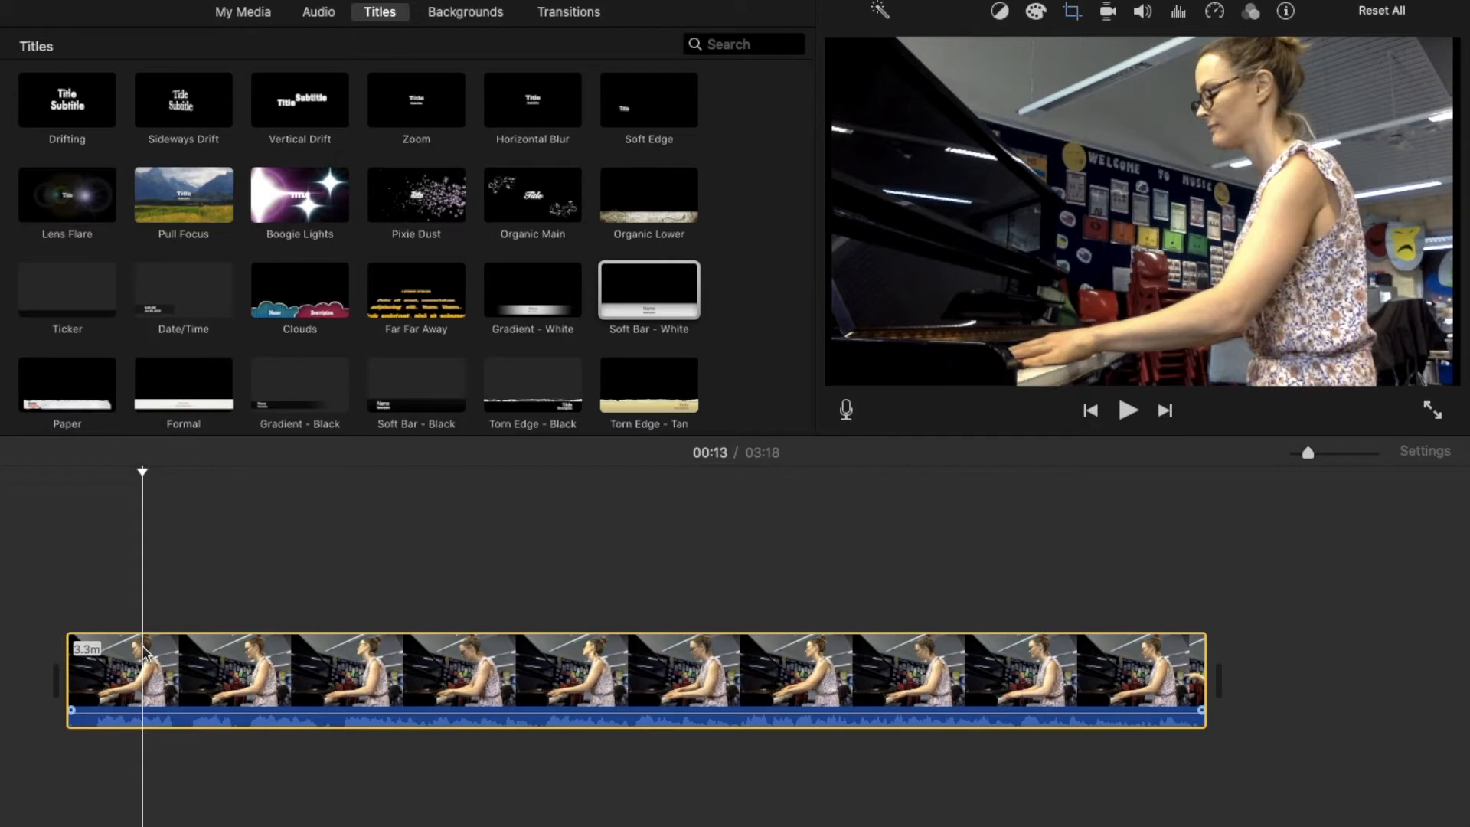
{"action": "right_click", "coordinate": [146, 654]}
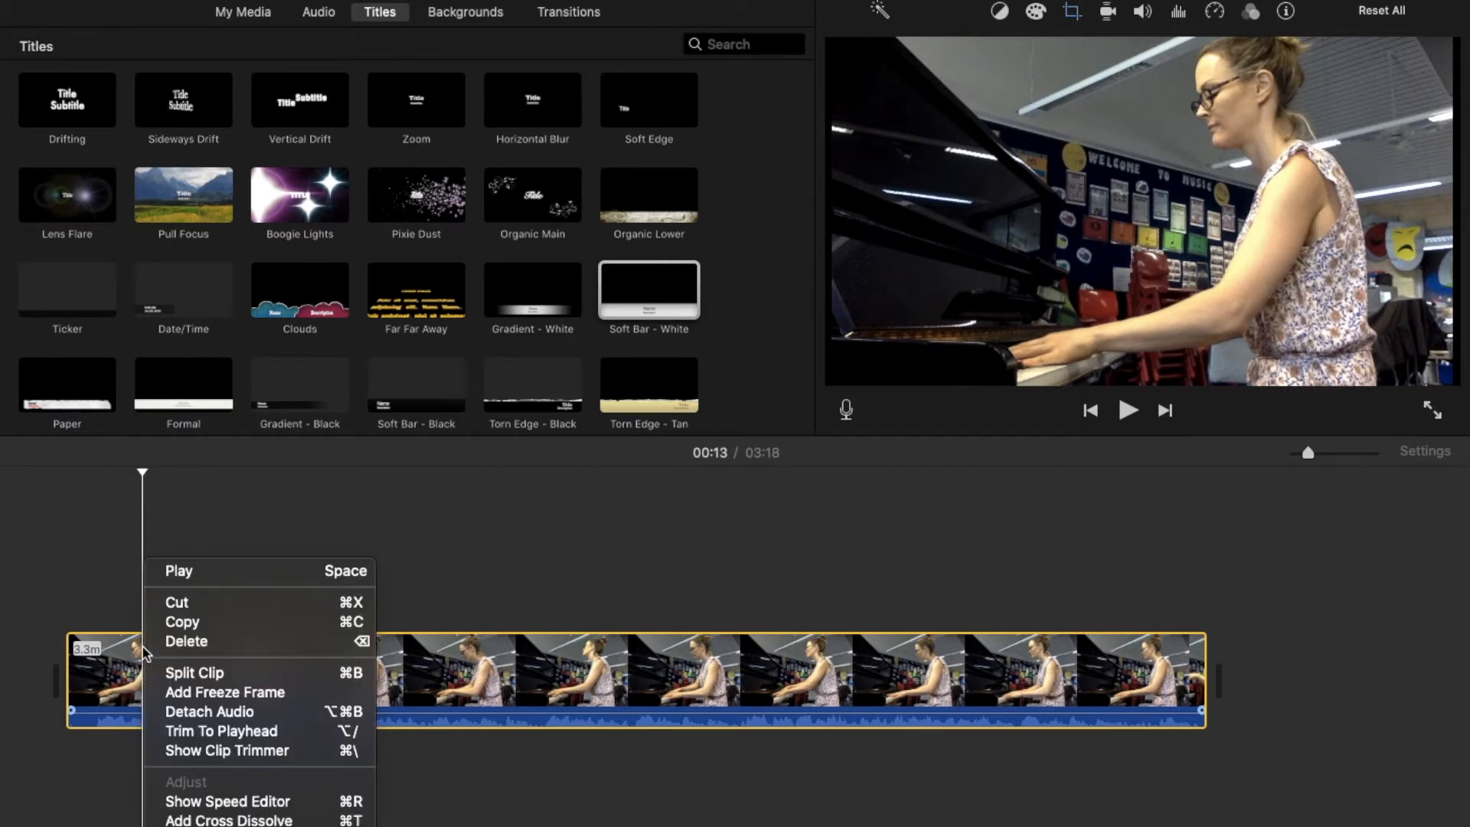
{"action": "left_click", "coordinate": [173, 673]}
{"action": "left_click", "coordinate": [172, 674]}
{"action": "left_click_drag", "start_coordinate": [172, 672], "coordinate": [315, 671]}
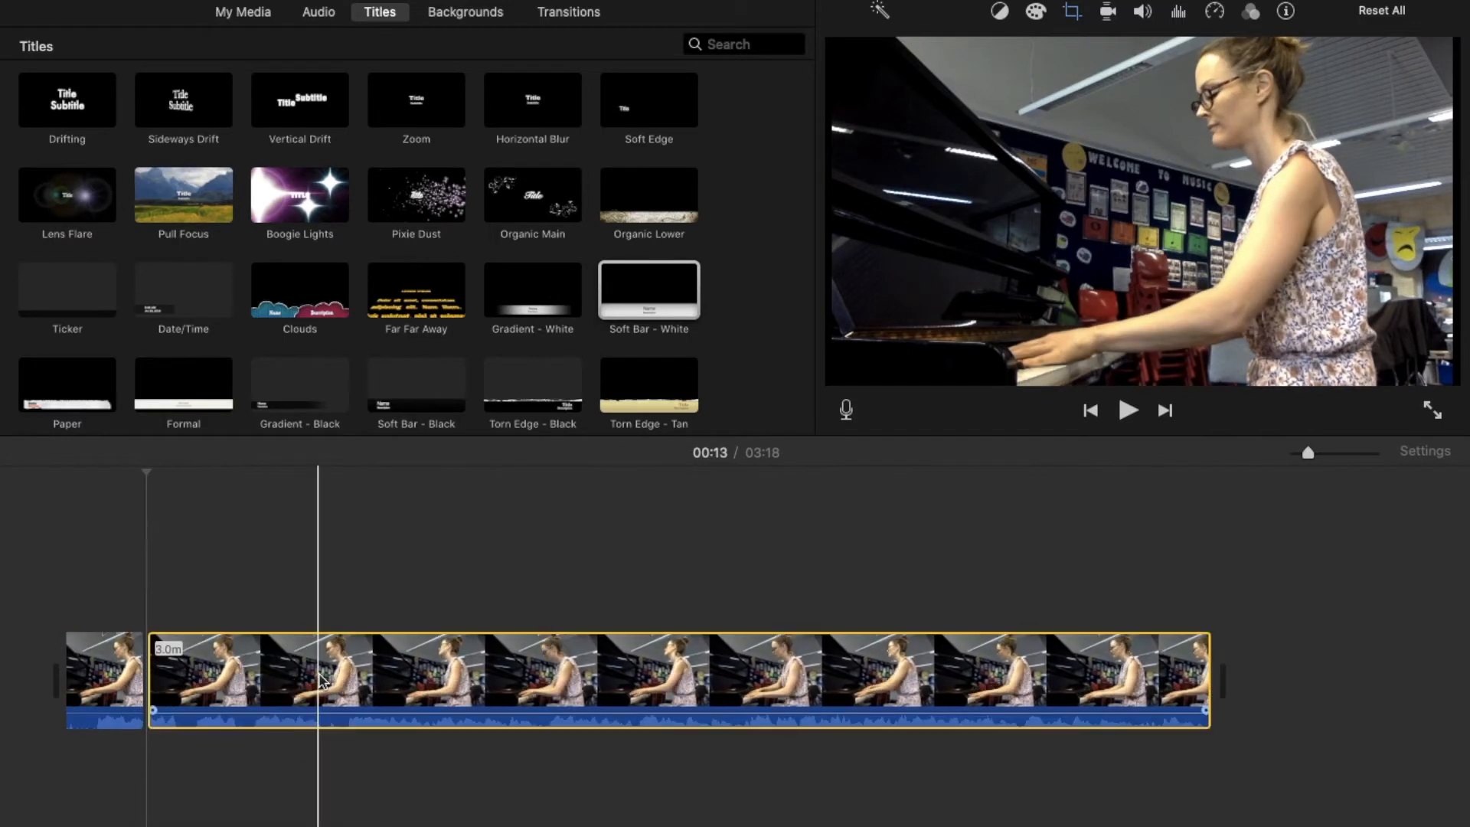
Rework the pieces around the split so that the first clip lasts 24.4 s and the whole movie 02:42.
{"action": "left_click_drag", "start_coordinate": [191, 675], "coordinate": [408, 677]}
{"action": "left_click", "coordinate": [127, 671]}
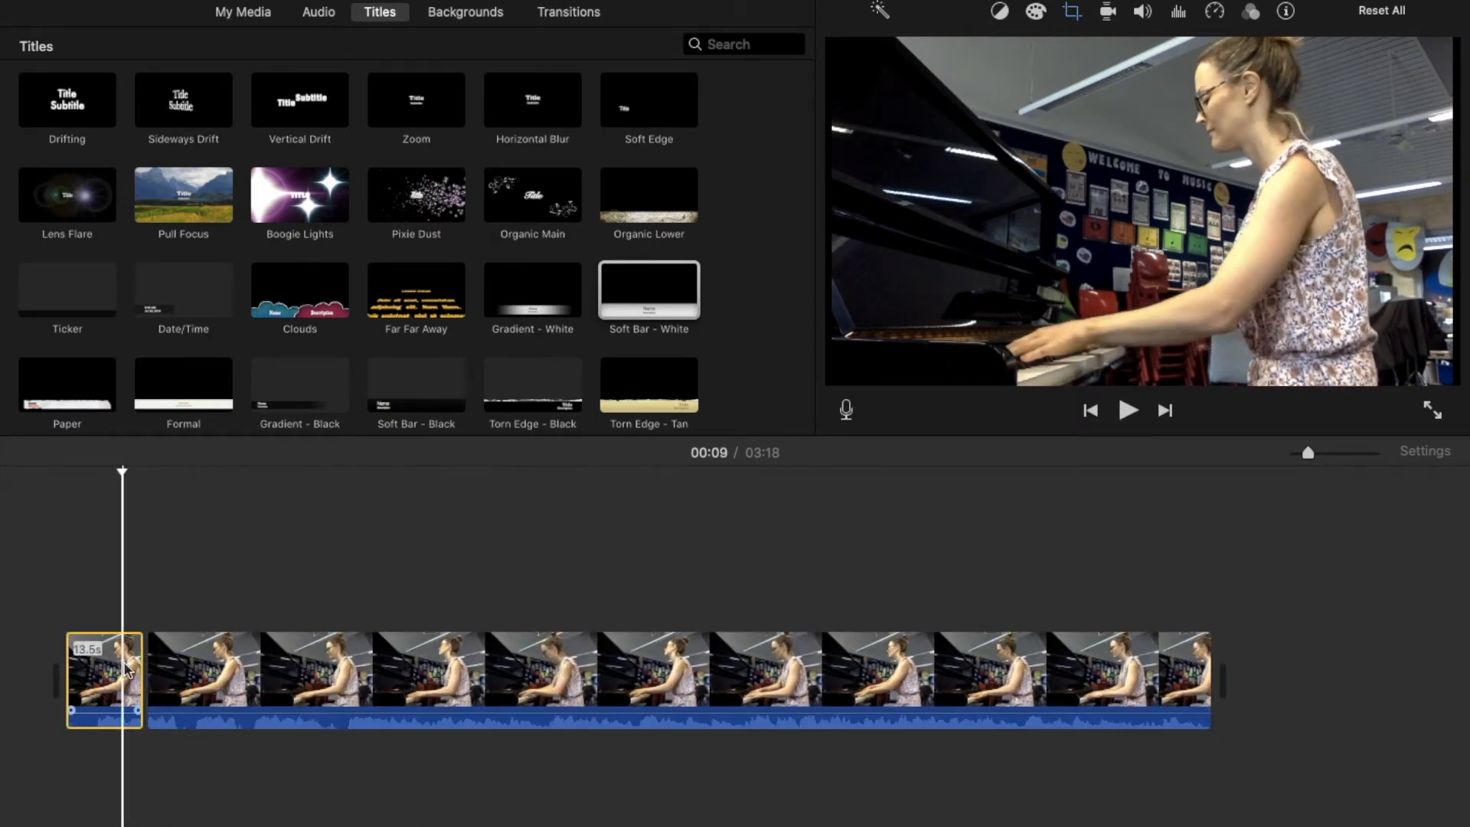
{"action": "left_click_drag", "start_coordinate": [140, 668], "coordinate": [414, 689]}
{"action": "left_click", "coordinate": [166, 675]}
{"action": "left_click", "coordinate": [373, 678]}
{"action": "left_click_drag", "start_coordinate": [382, 684], "coordinate": [469, 703]}
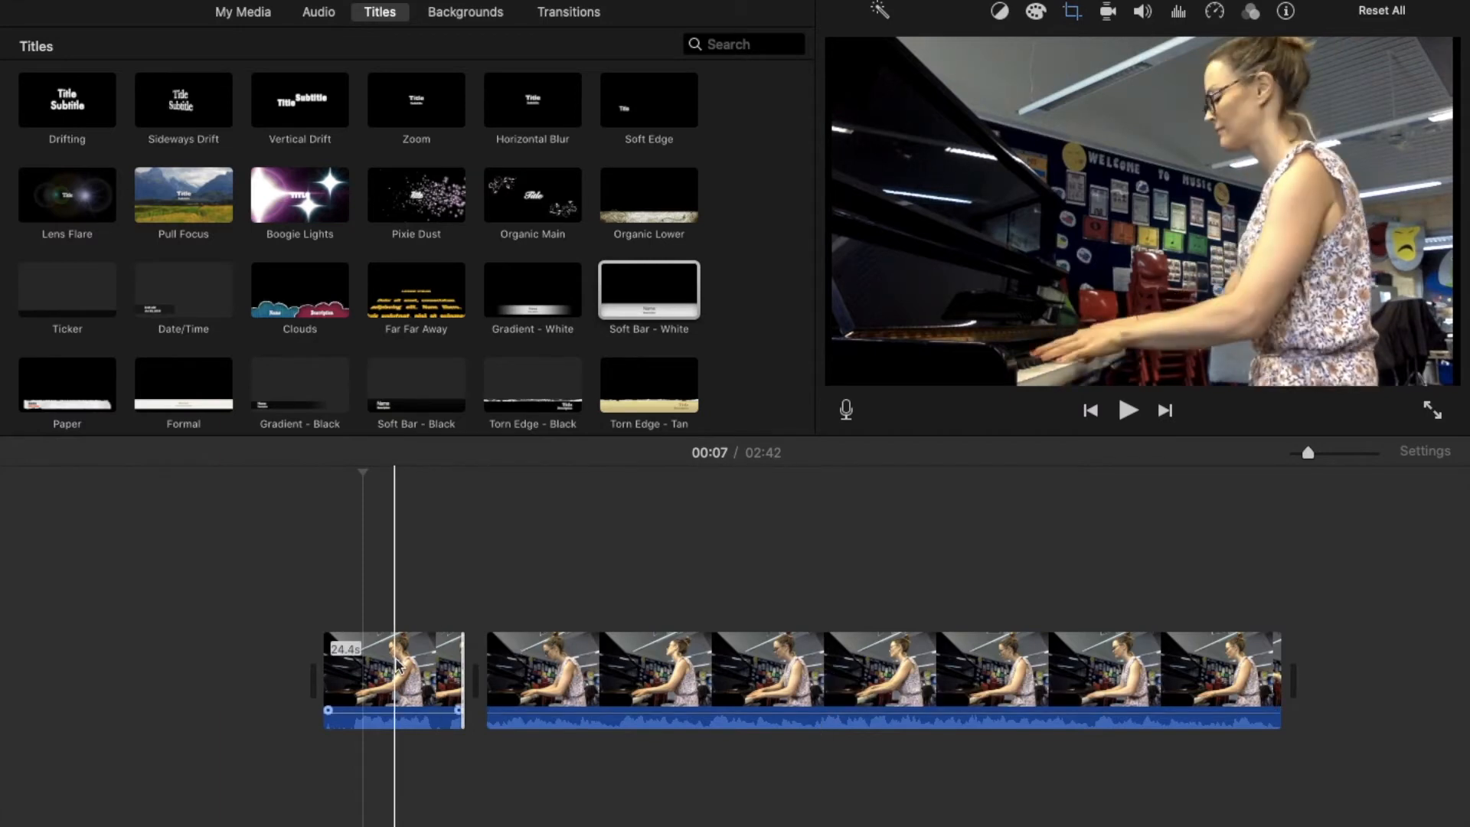
Look through the backgrounds, insert the colourful musical-instruments screenshot from the desktop as the movie's opening image, and play the opening.
{"action": "left_click", "coordinate": [450, 16]}
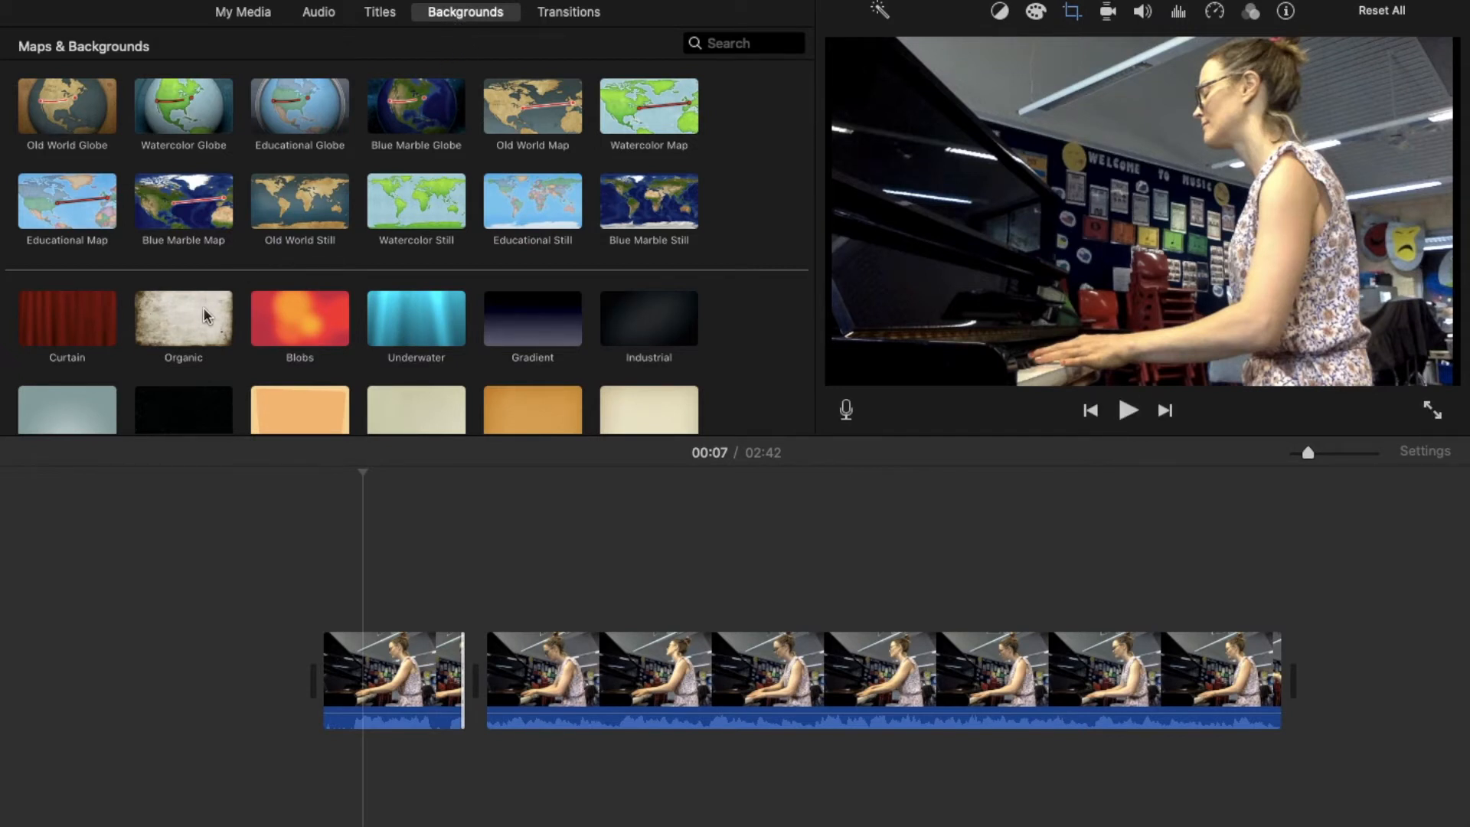
{"action": "scroll", "coordinate": [331, 174], "scroll_direction": "down", "scroll_amount": 5}
{"action": "scroll", "coordinate": [331, 175], "scroll_direction": "up", "scroll_amount": 5}
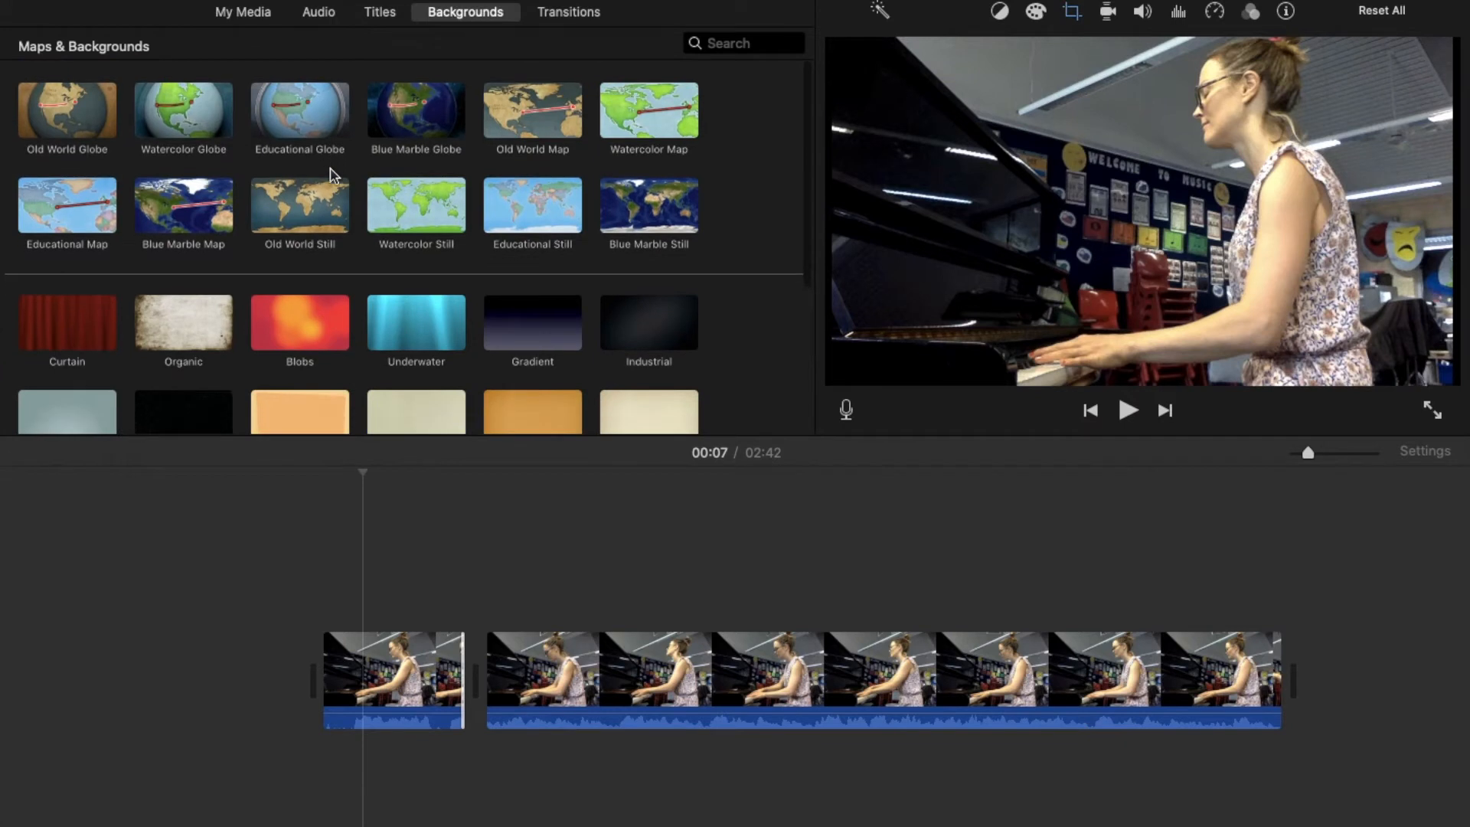
{"action": "mouse_move", "coordinate": [192, 1]}
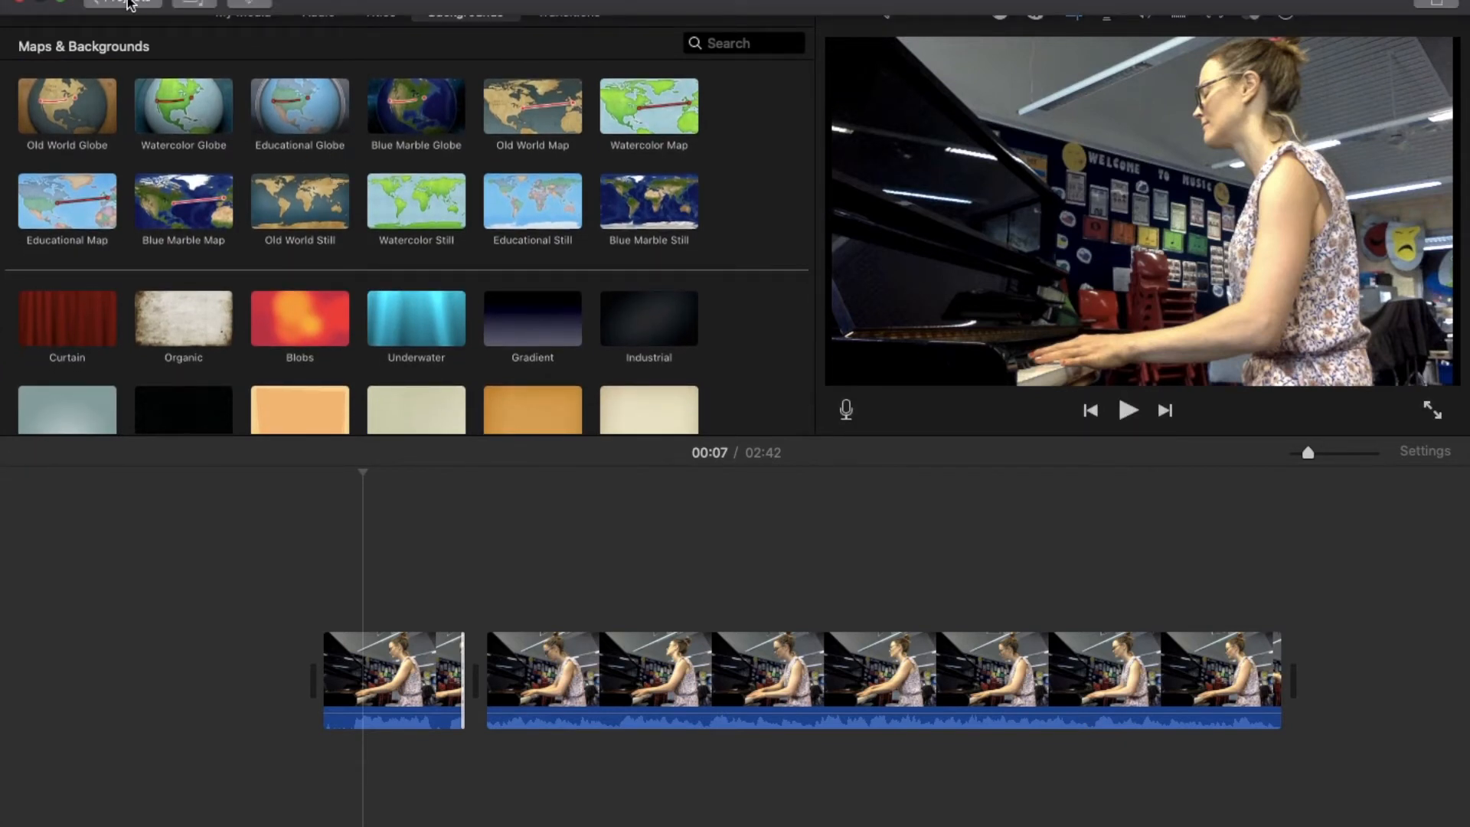
{"action": "left_click", "coordinate": [65, 6]}
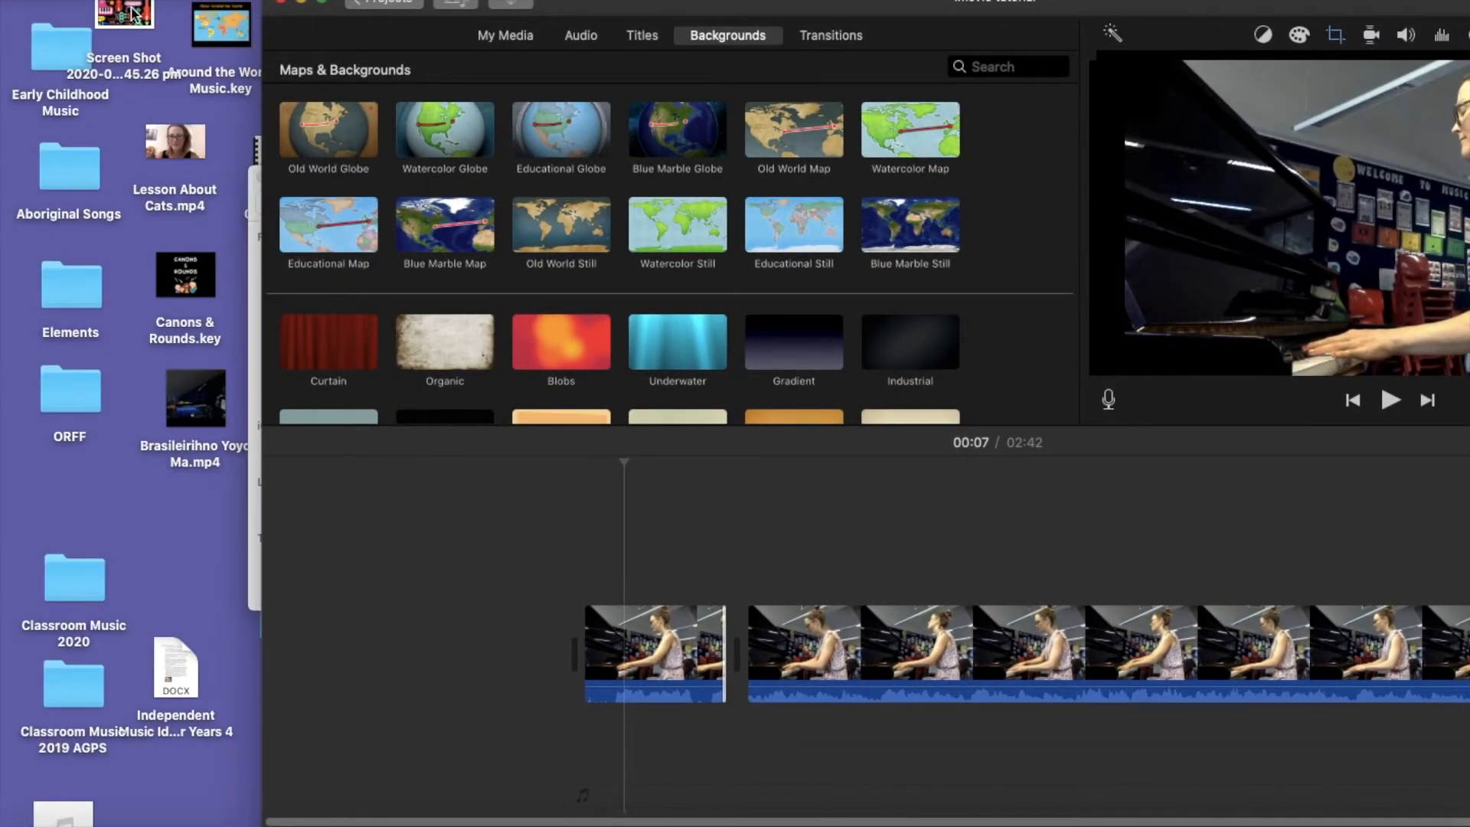
{"action": "left_click_drag", "start_coordinate": [128, 19], "coordinate": [324, 662]}
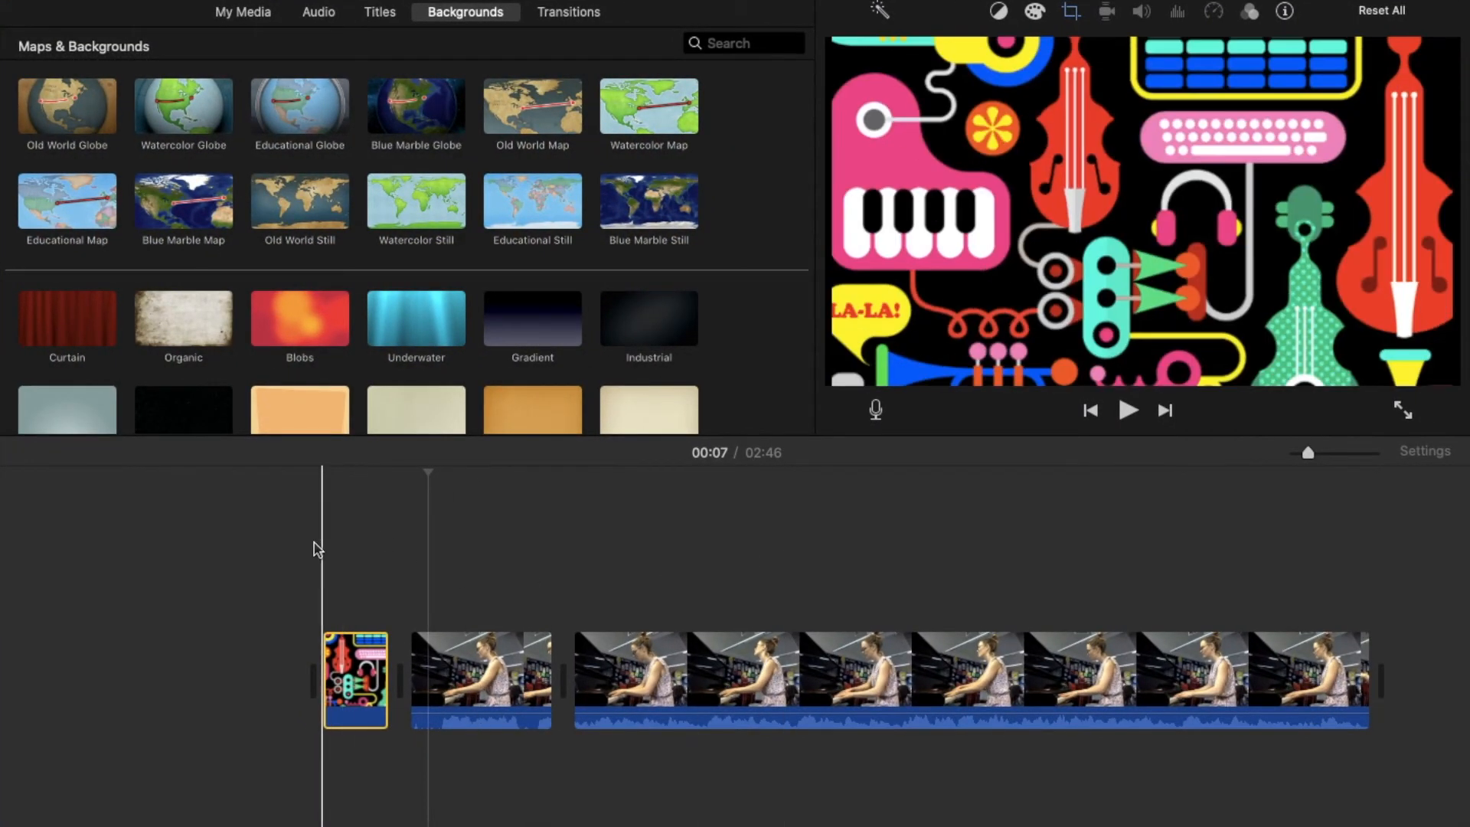
{"action": "left_click", "coordinate": [276, 563]}
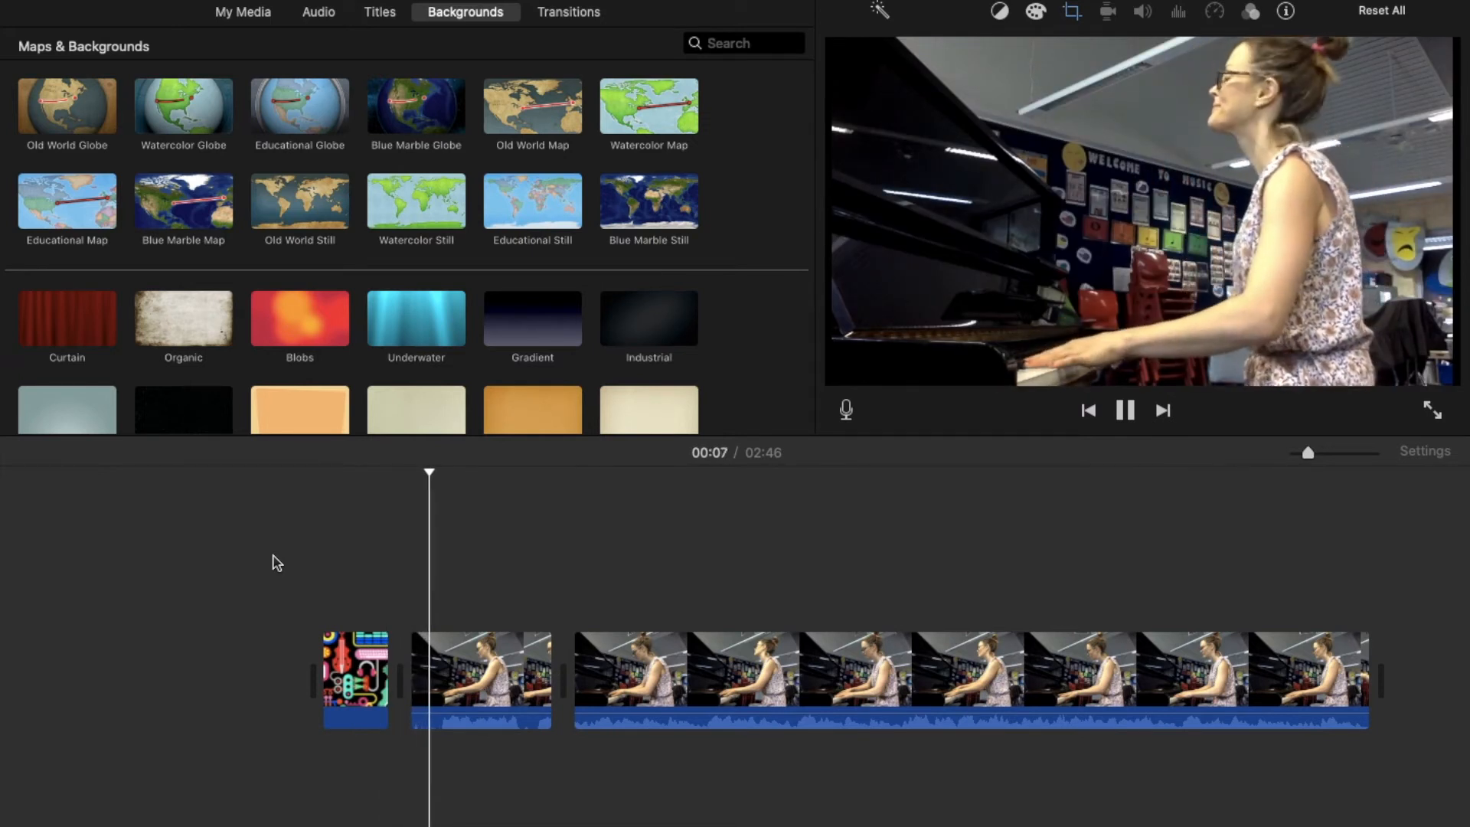
{"action": "key", "text": "space"}
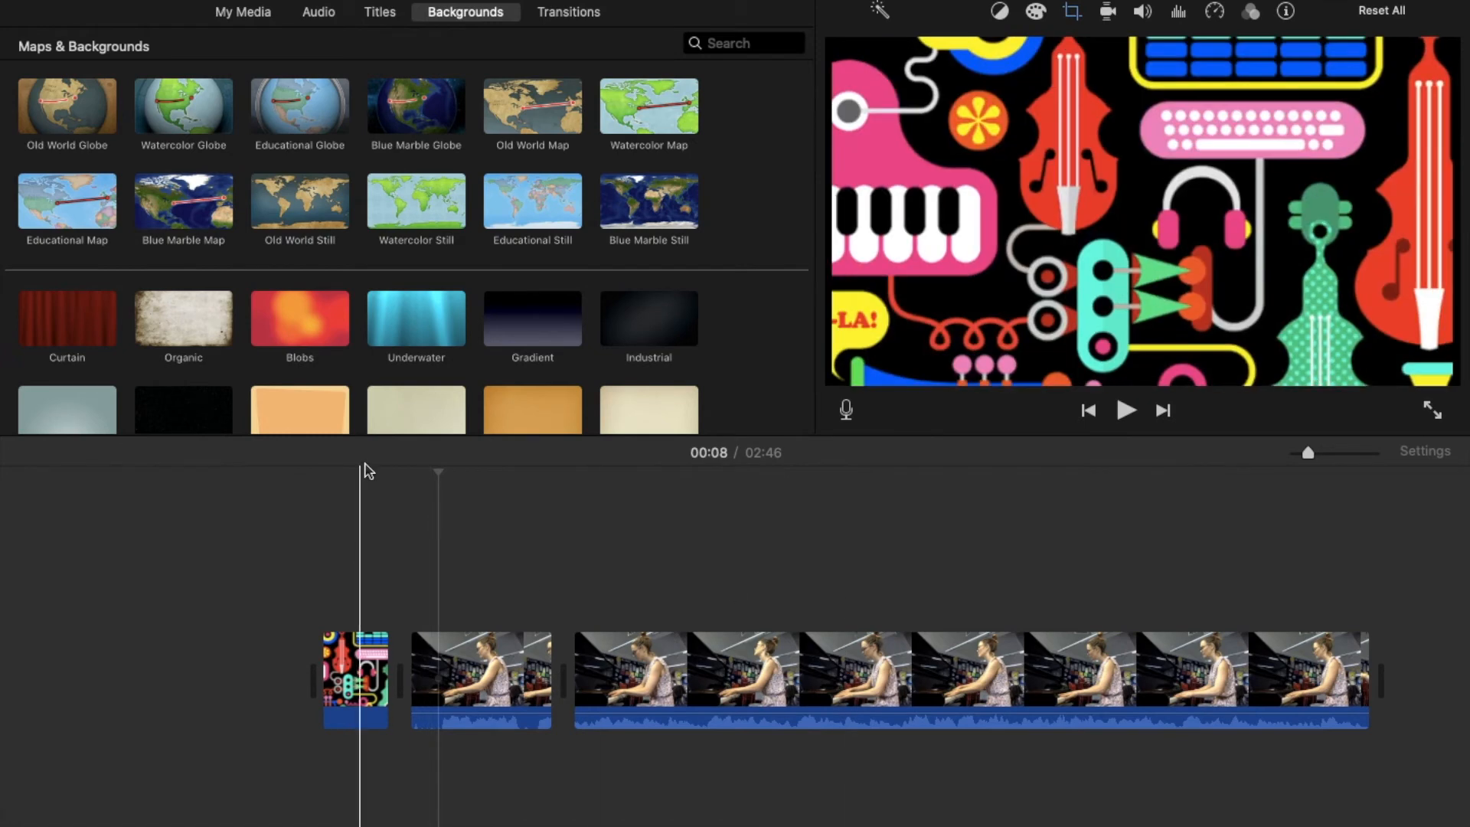
Add a Pop-up title over the opening instruments image and set its text to "Piano Song!".
{"action": "left_click", "coordinate": [380, 14]}
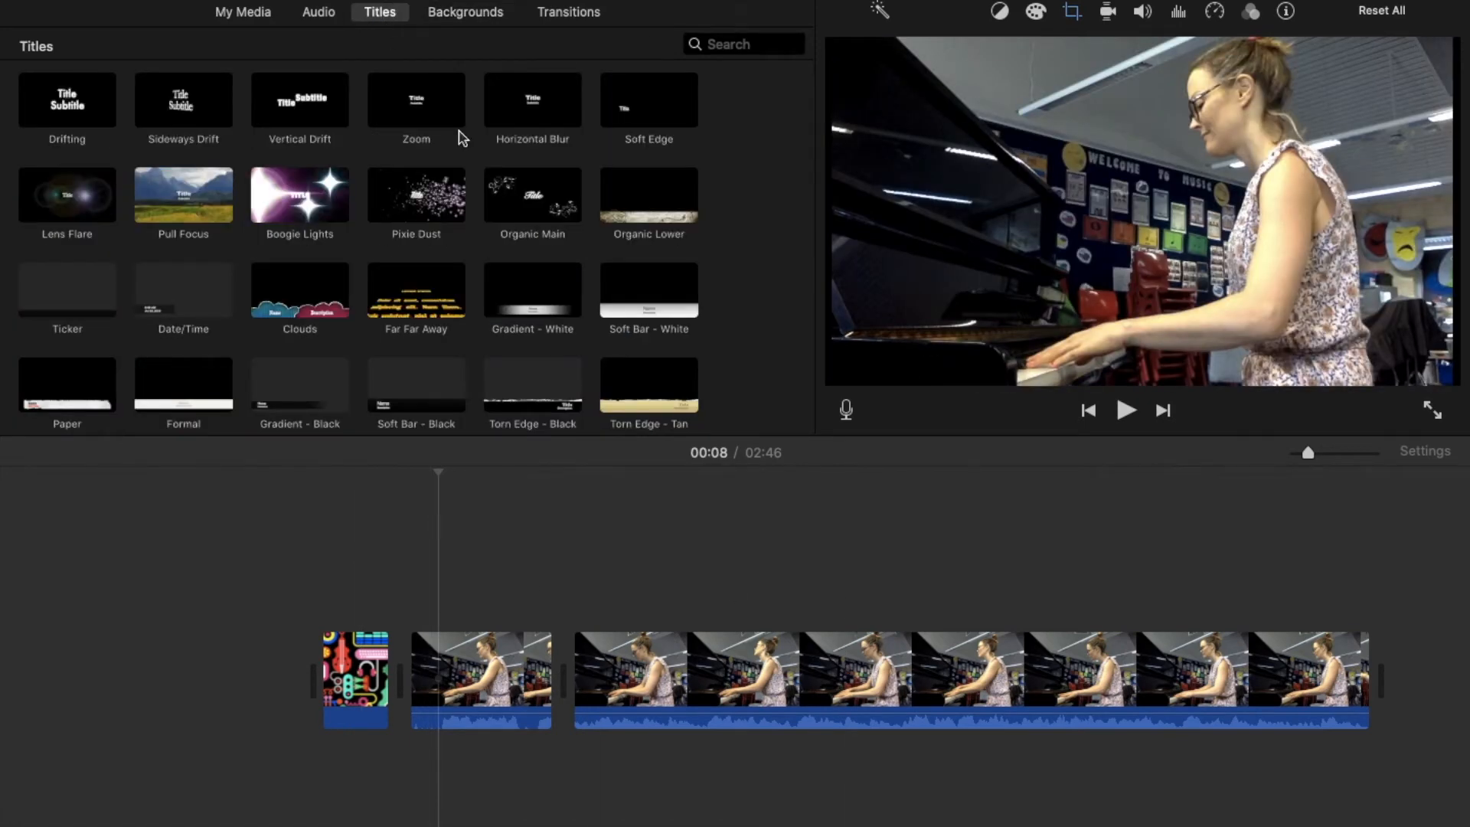
{"action": "scroll", "coordinate": [529, 269], "scroll_direction": "up", "scroll_amount": 5}
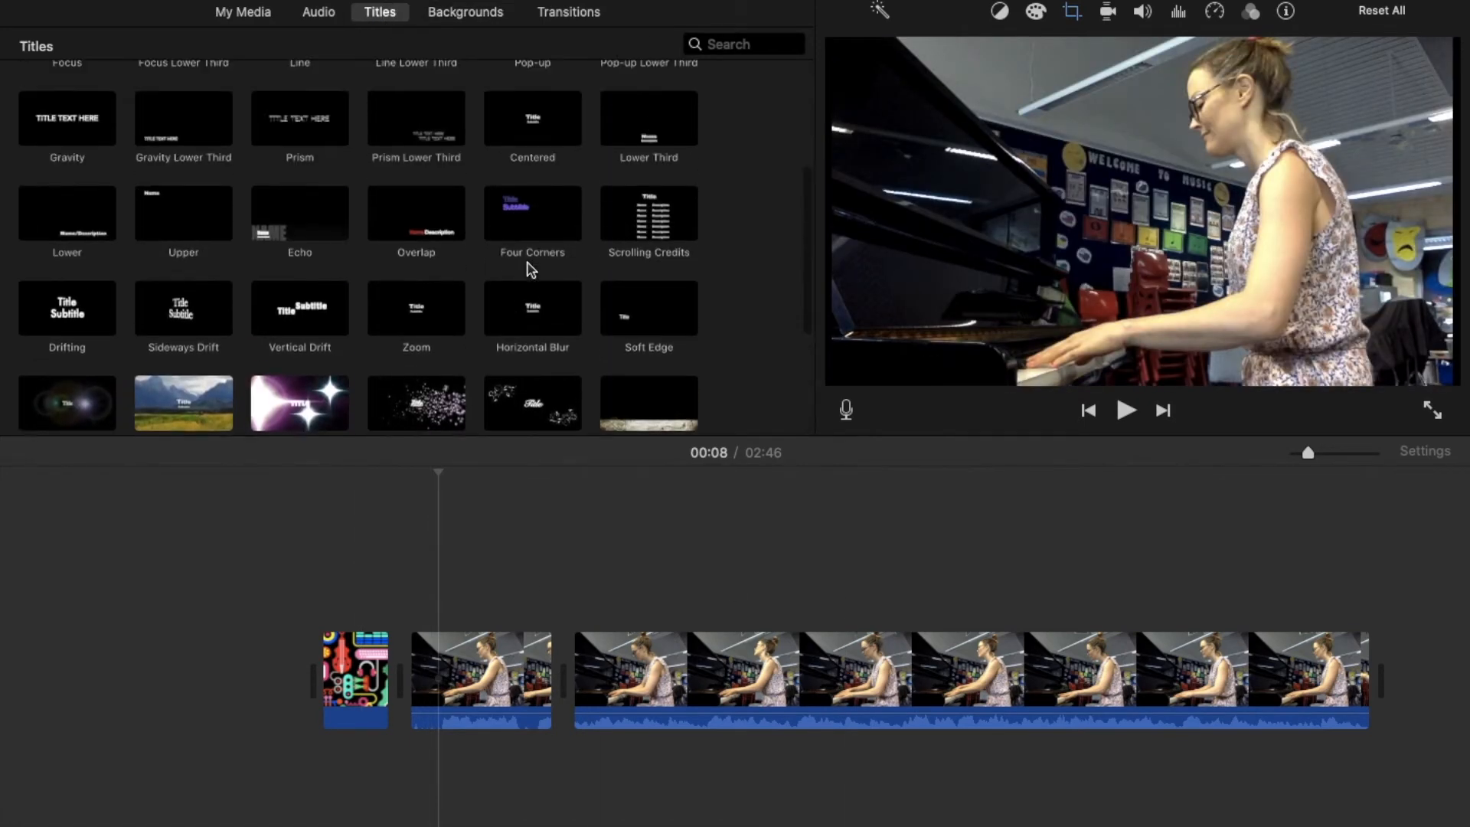
{"action": "scroll", "coordinate": [528, 276], "scroll_direction": "up", "scroll_amount": 3}
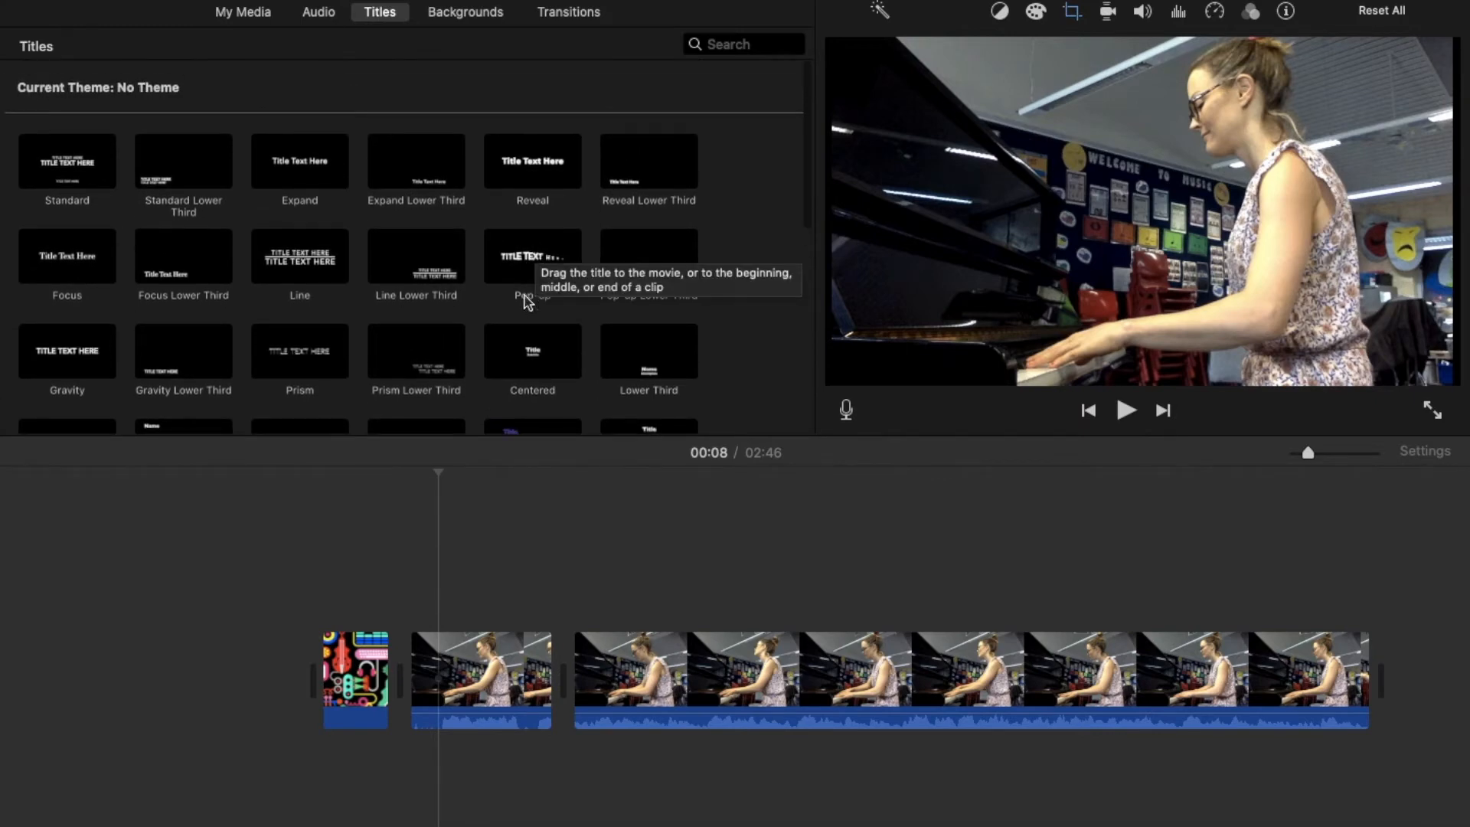
{"action": "left_click_drag", "start_coordinate": [523, 265], "coordinate": [328, 622]}
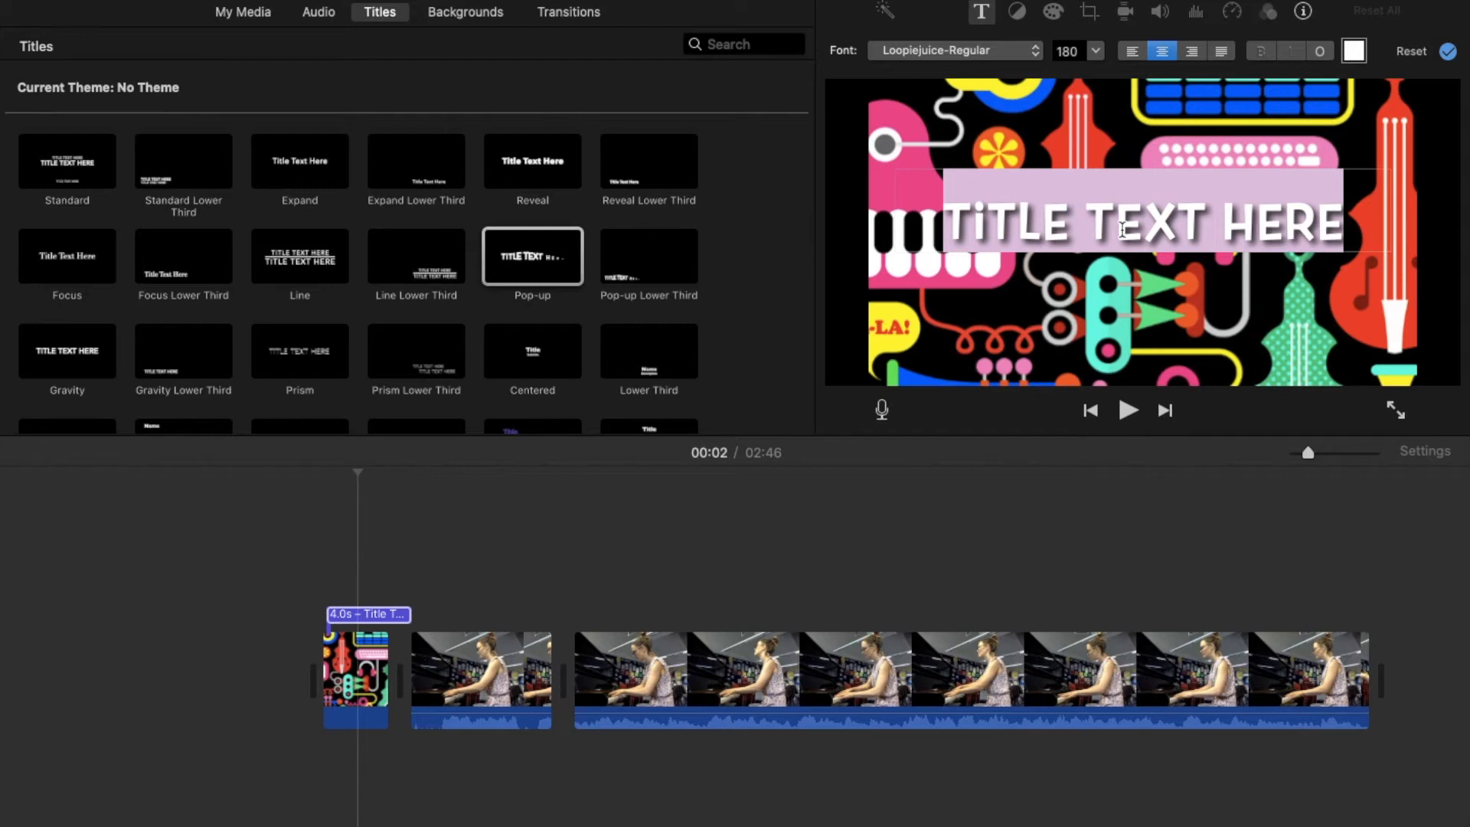
{"action": "type", "text": "Piano Song!"}
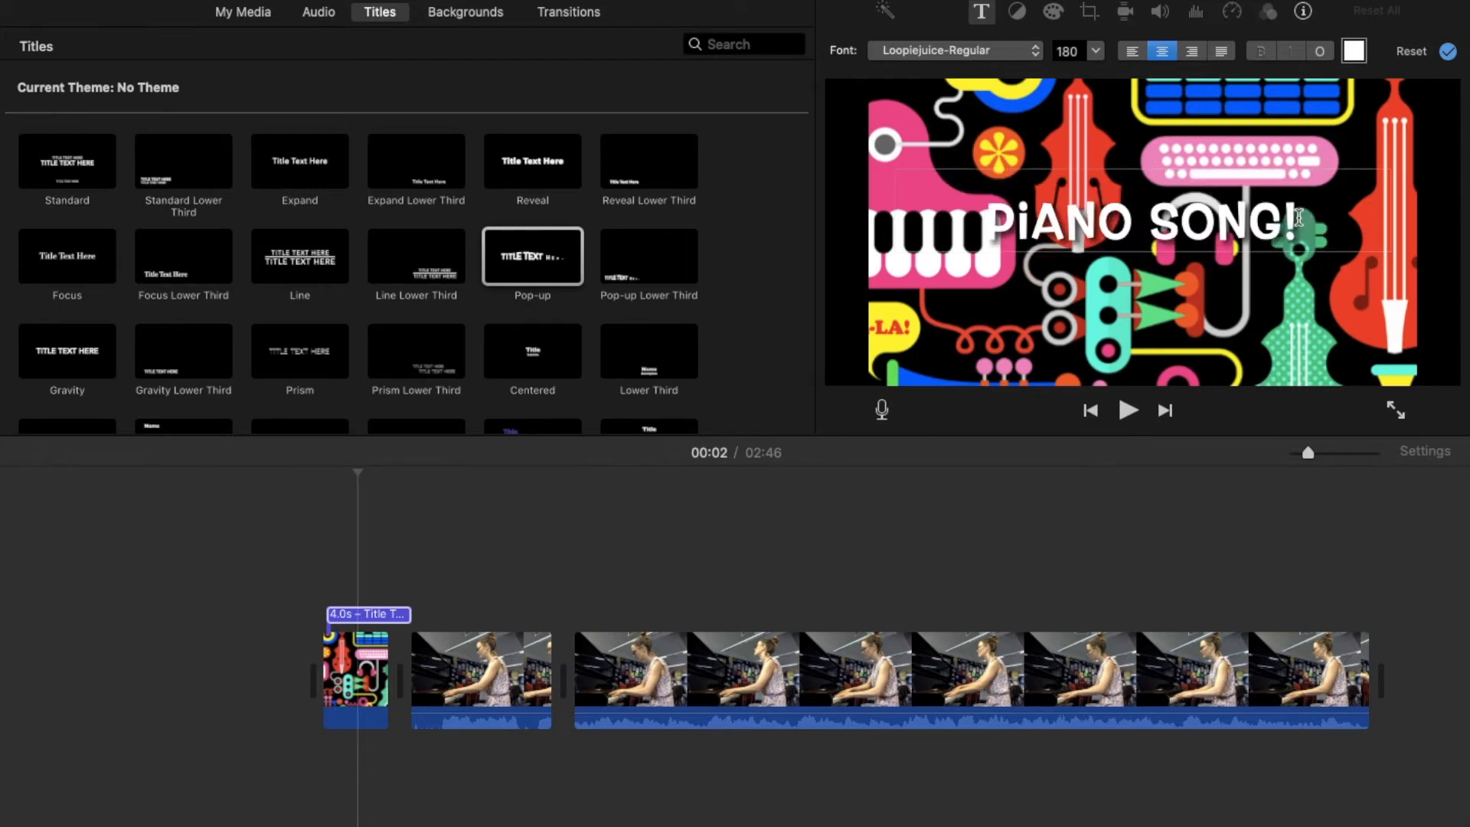
Colour the "Piano Song!" title text with the Grape crayon colour.
{"action": "left_click_drag", "start_coordinate": [1300, 219], "coordinate": [967, 222]}
{"action": "left_click", "coordinate": [1359, 52]}
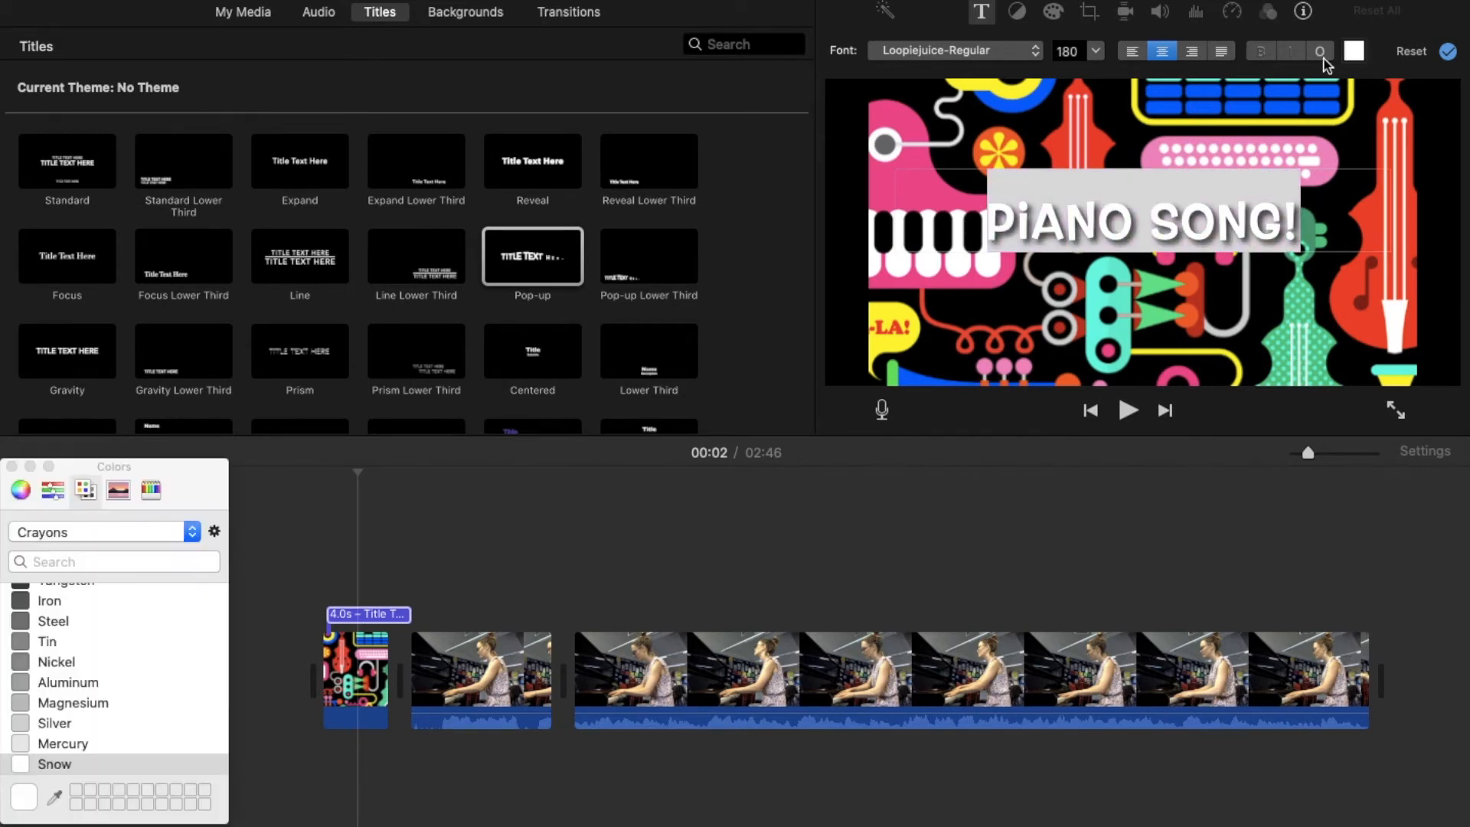
{"action": "scroll", "coordinate": [147, 635], "scroll_direction": "up", "scroll_amount": 10}
{"action": "scroll", "coordinate": [115, 651], "scroll_direction": "down", "scroll_amount": 2}
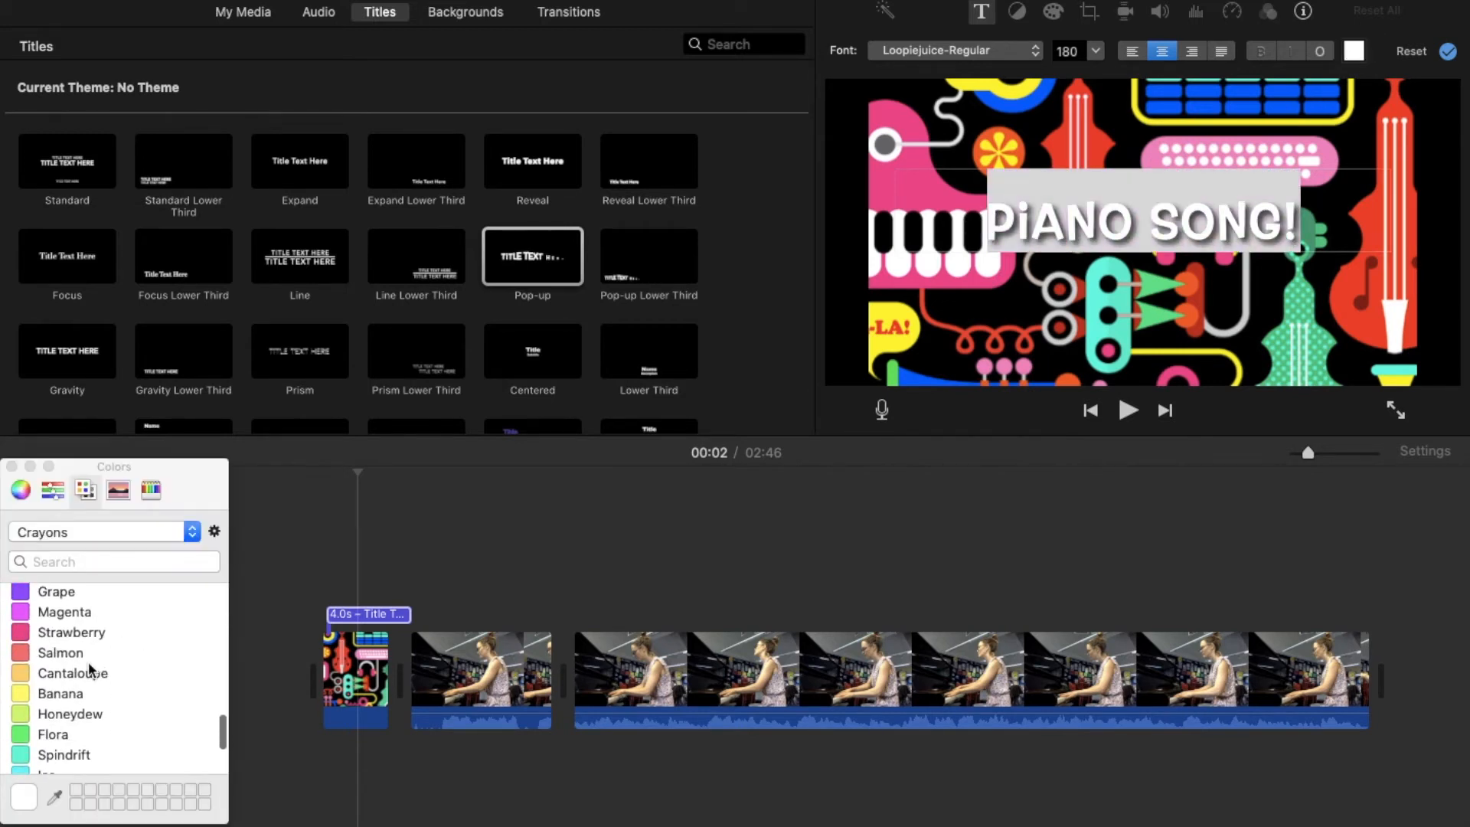
{"action": "left_click", "coordinate": [54, 594]}
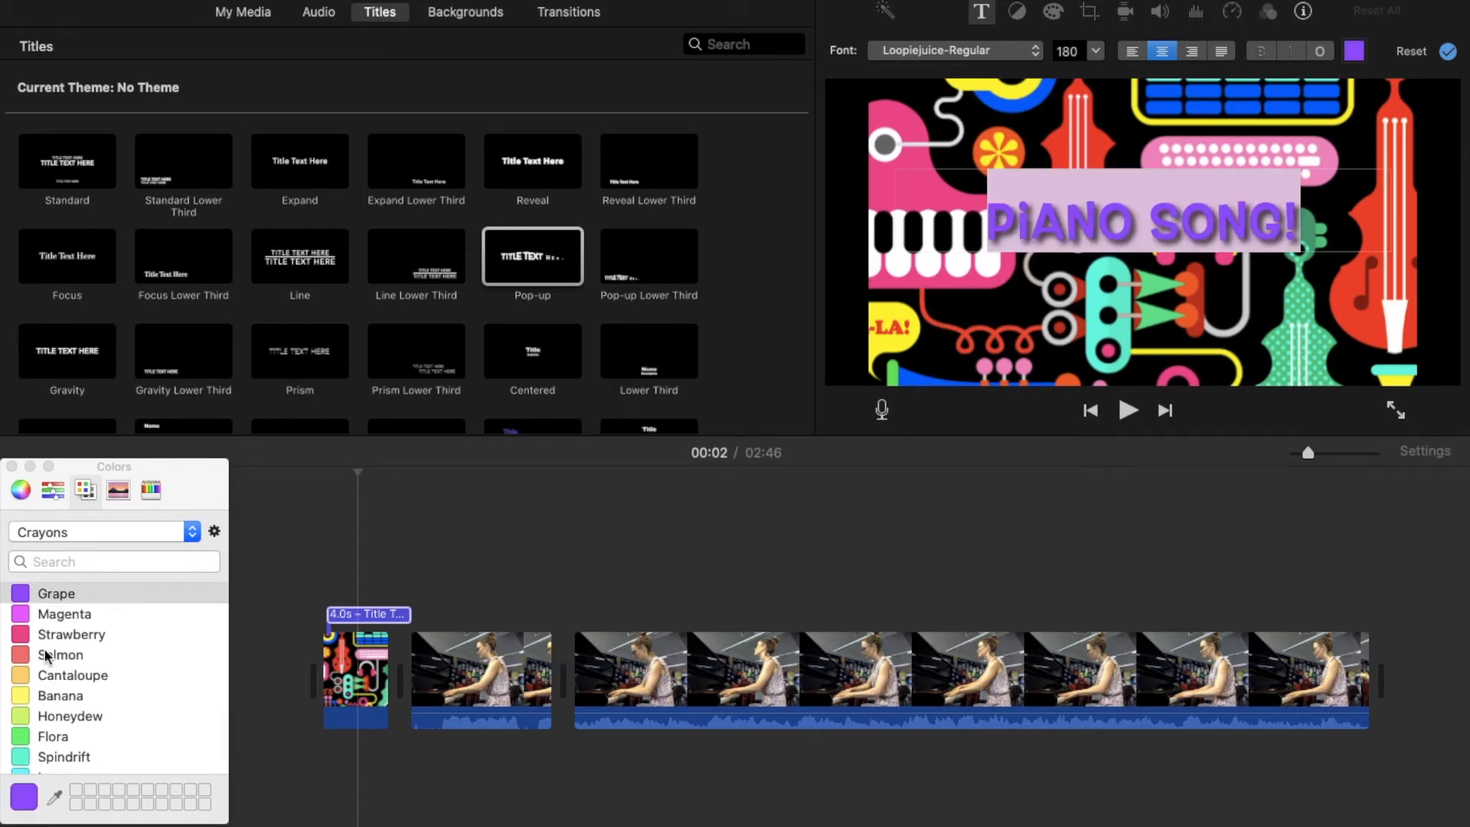
{"action": "left_click", "coordinate": [11, 466]}
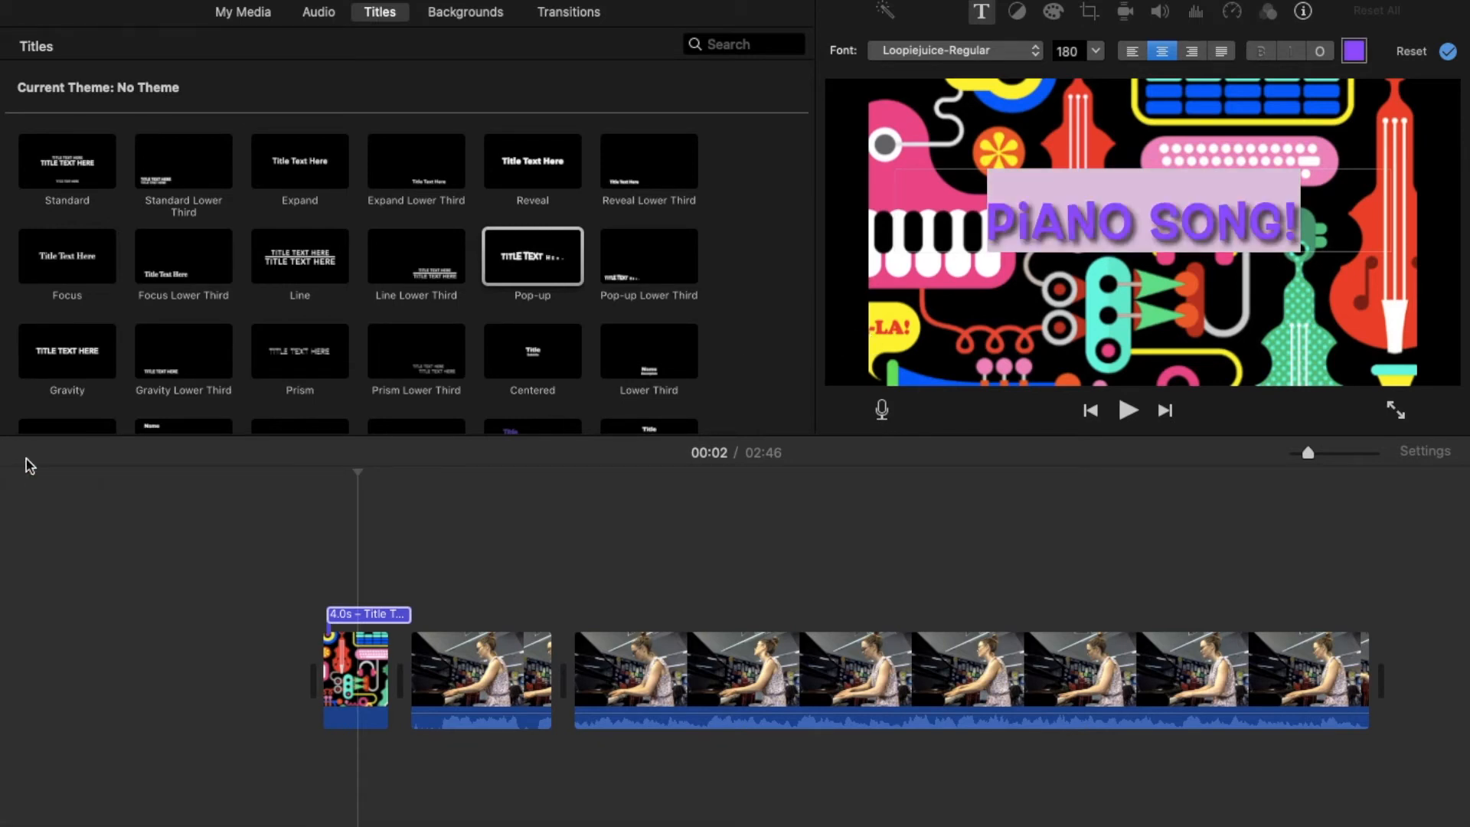
{"action": "left_click", "coordinate": [313, 564]}
Try a Line Lower Third title and a Pop-up Lower Third title over the last piano clip, and delete the placeholder title.
{"action": "left_click_drag", "start_coordinate": [417, 264], "coordinate": [672, 573]}
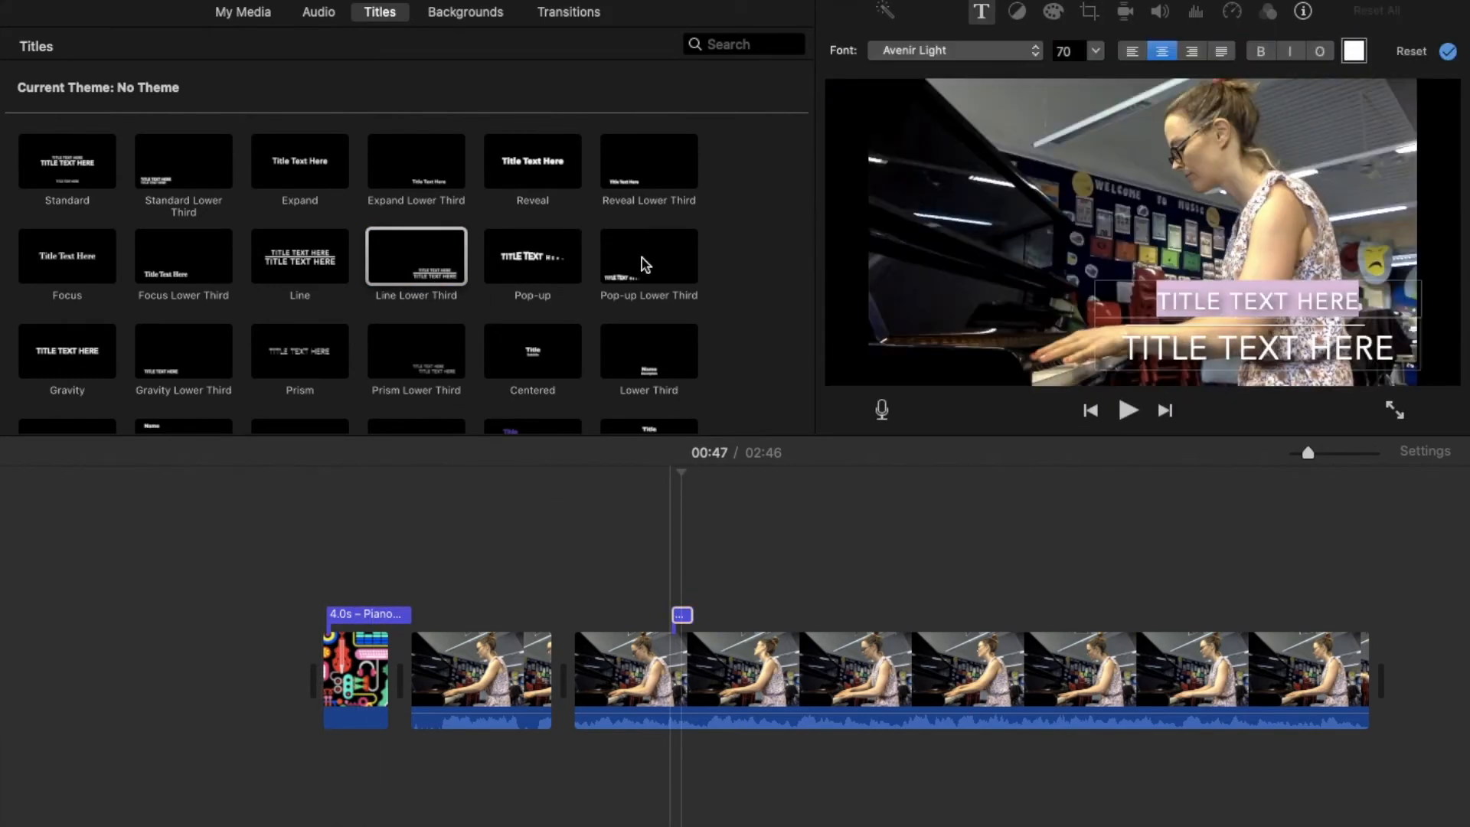
{"action": "left_click", "coordinate": [650, 240]}
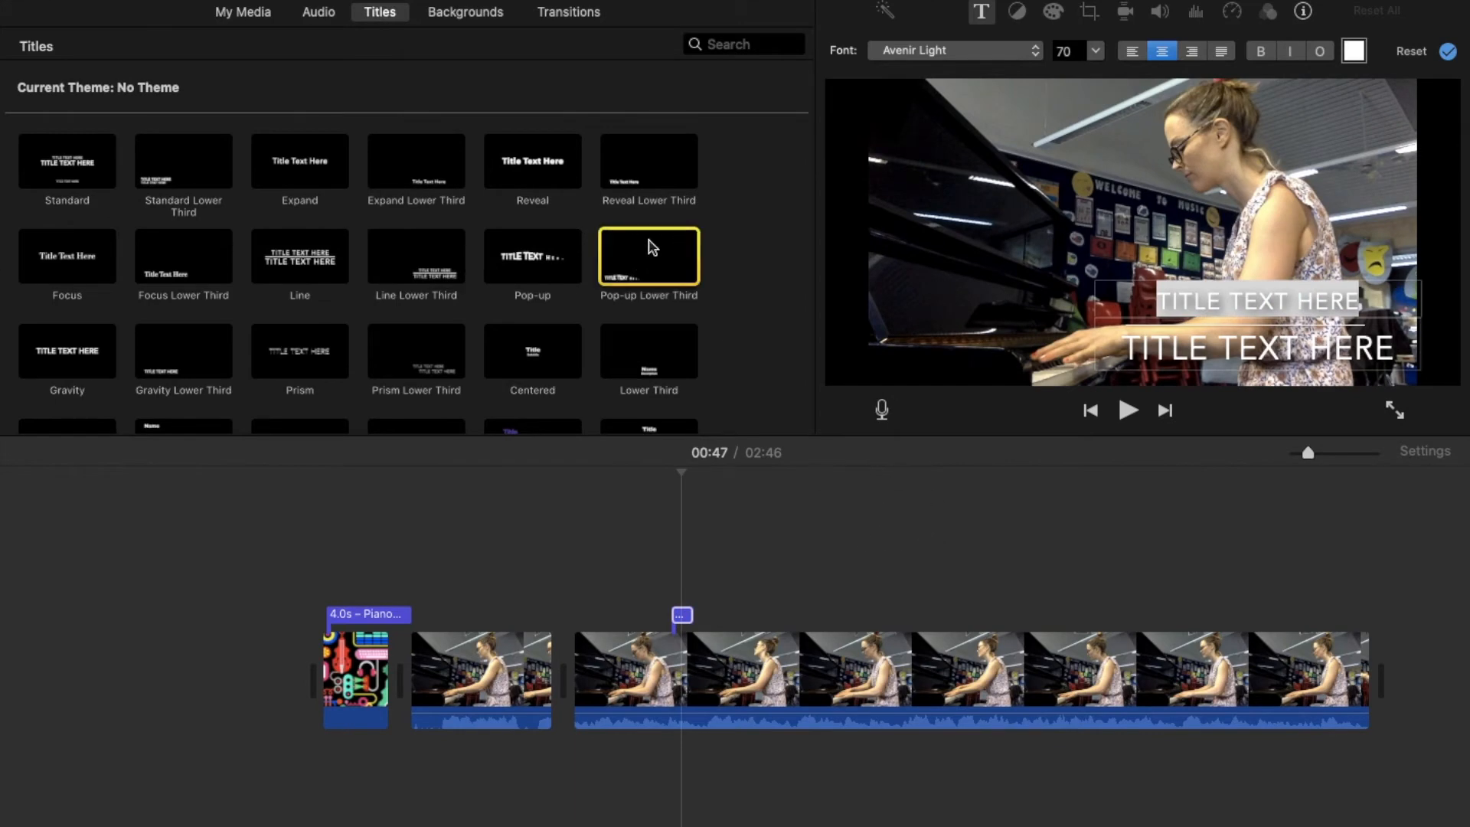
{"action": "mouse_move", "coordinate": [651, 249]}
{"action": "left_mouse_down"}
{"action": "mouse_move", "coordinate": [837, 525]}
{"action": "mouse_move", "coordinate": [868, 621]}
{"action": "left_mouse_up"}
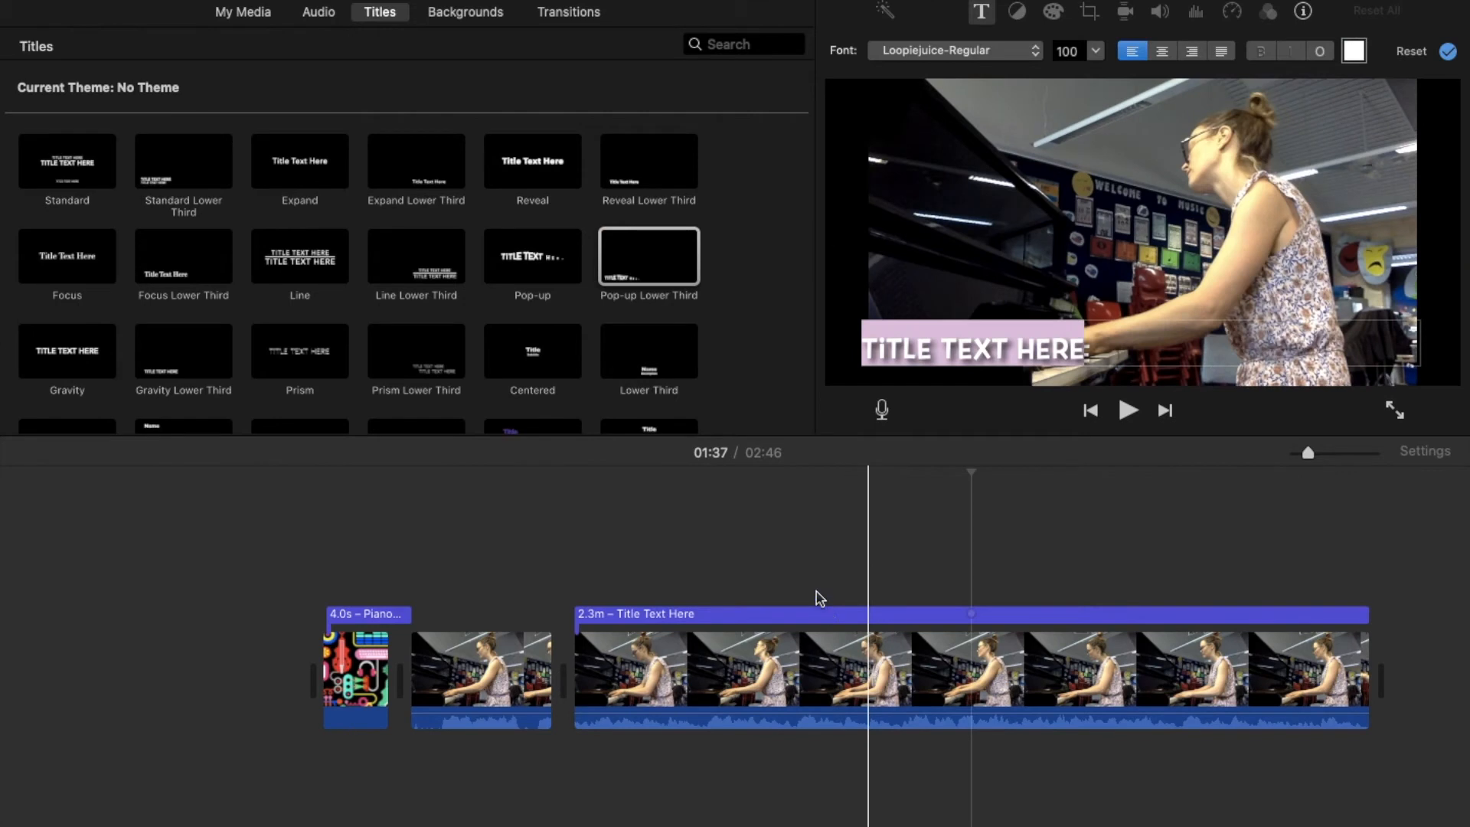
{"action": "left_click", "coordinate": [675, 617]}
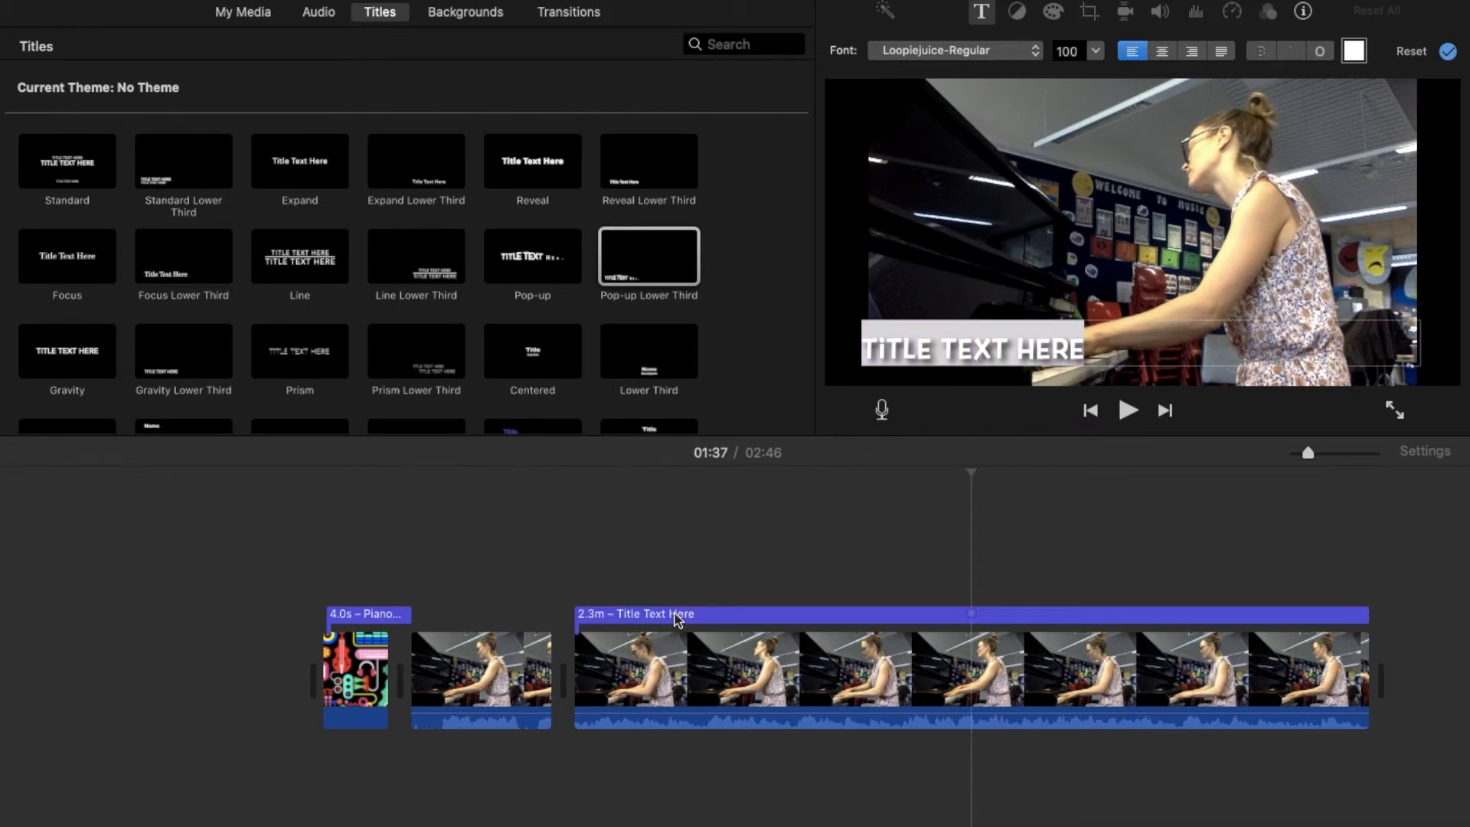
{"action": "left_click", "coordinate": [649, 620]}
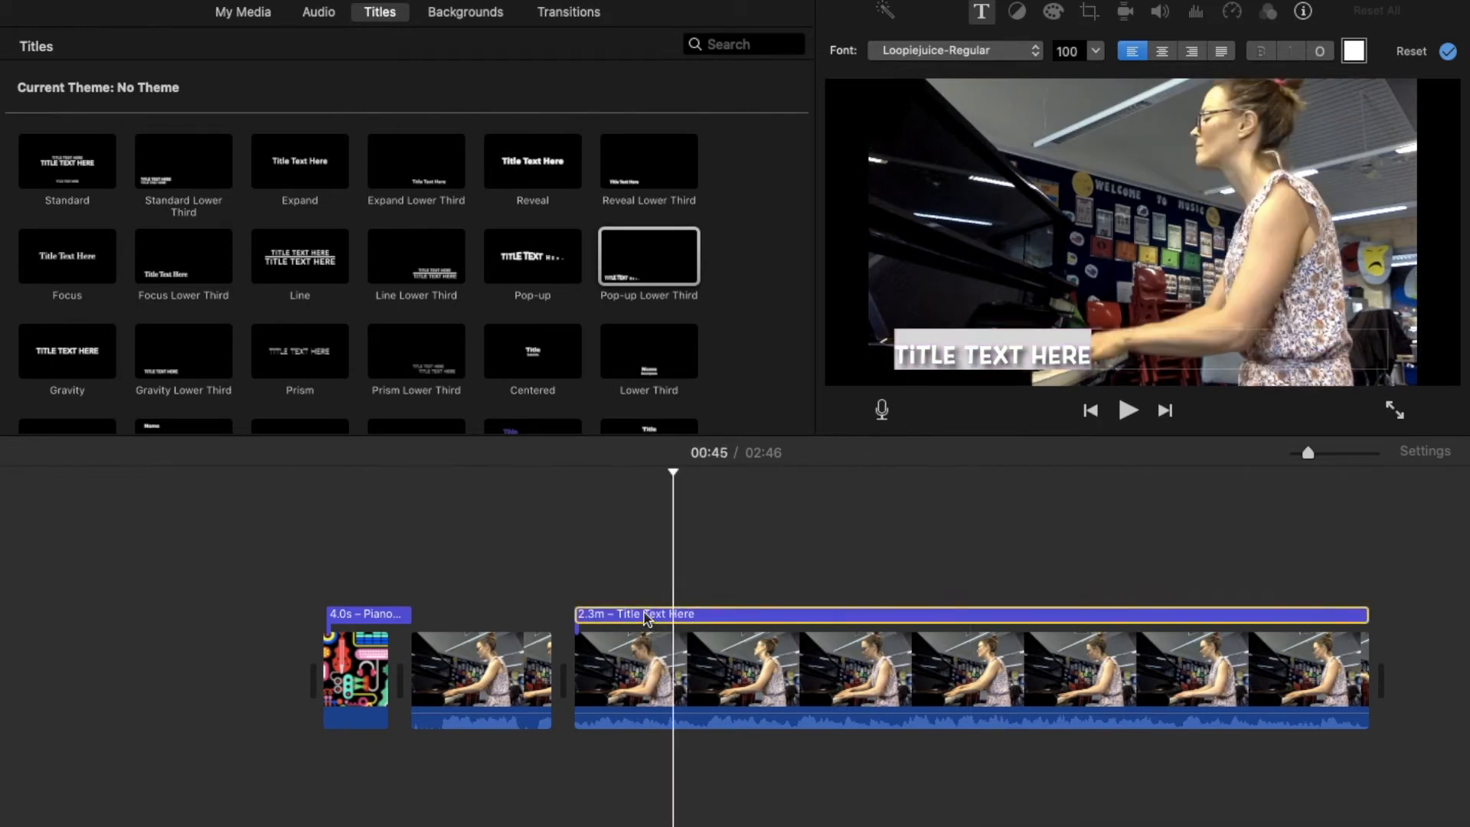
{"action": "key", "text": "Delete"}
Play the movie from its opening title into the first piano clip to check the result.
{"action": "left_click", "coordinate": [295, 574]}
{"action": "key", "text": "space"}
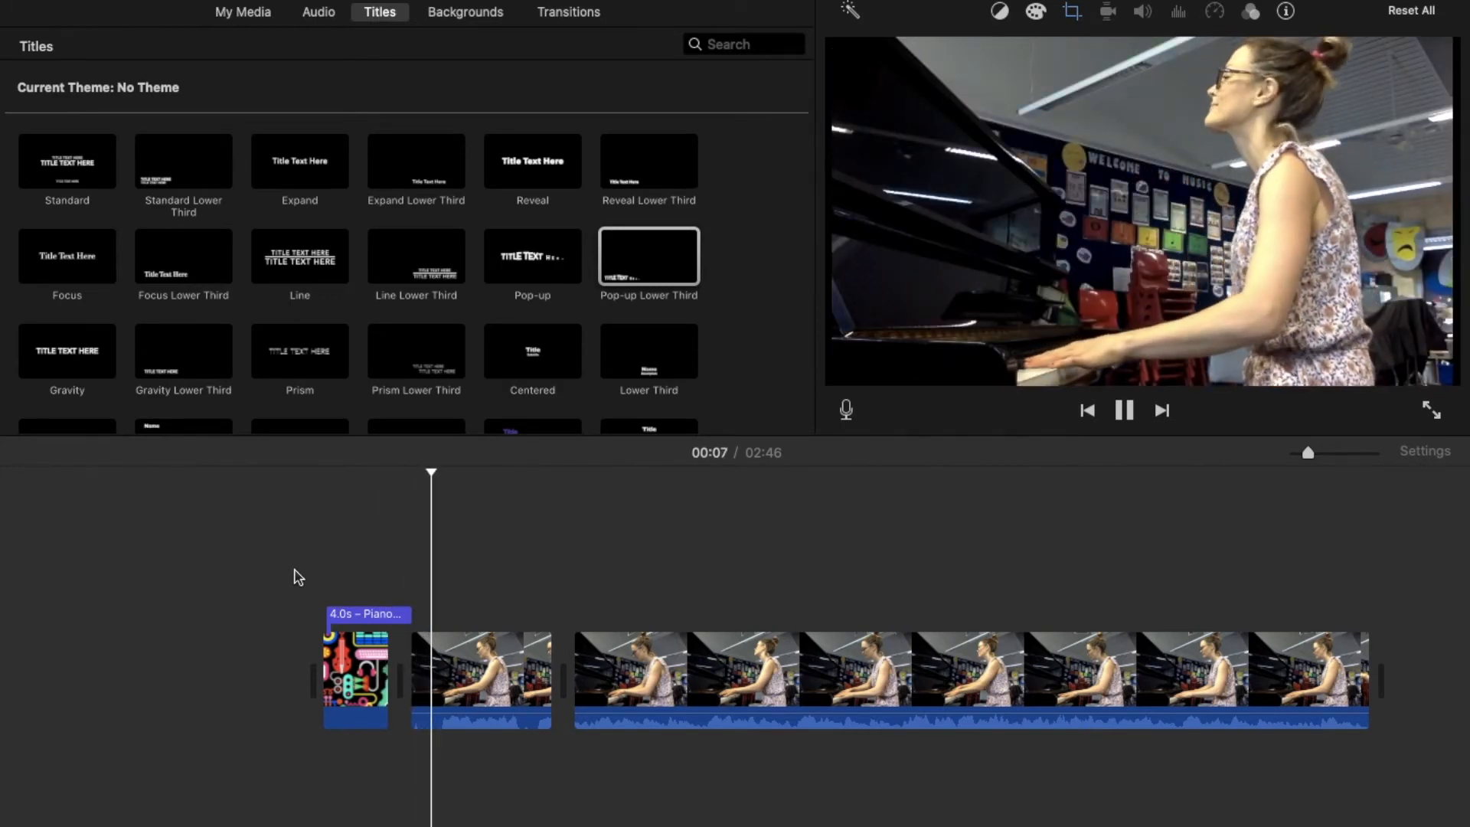
{"action": "key", "text": "space"}
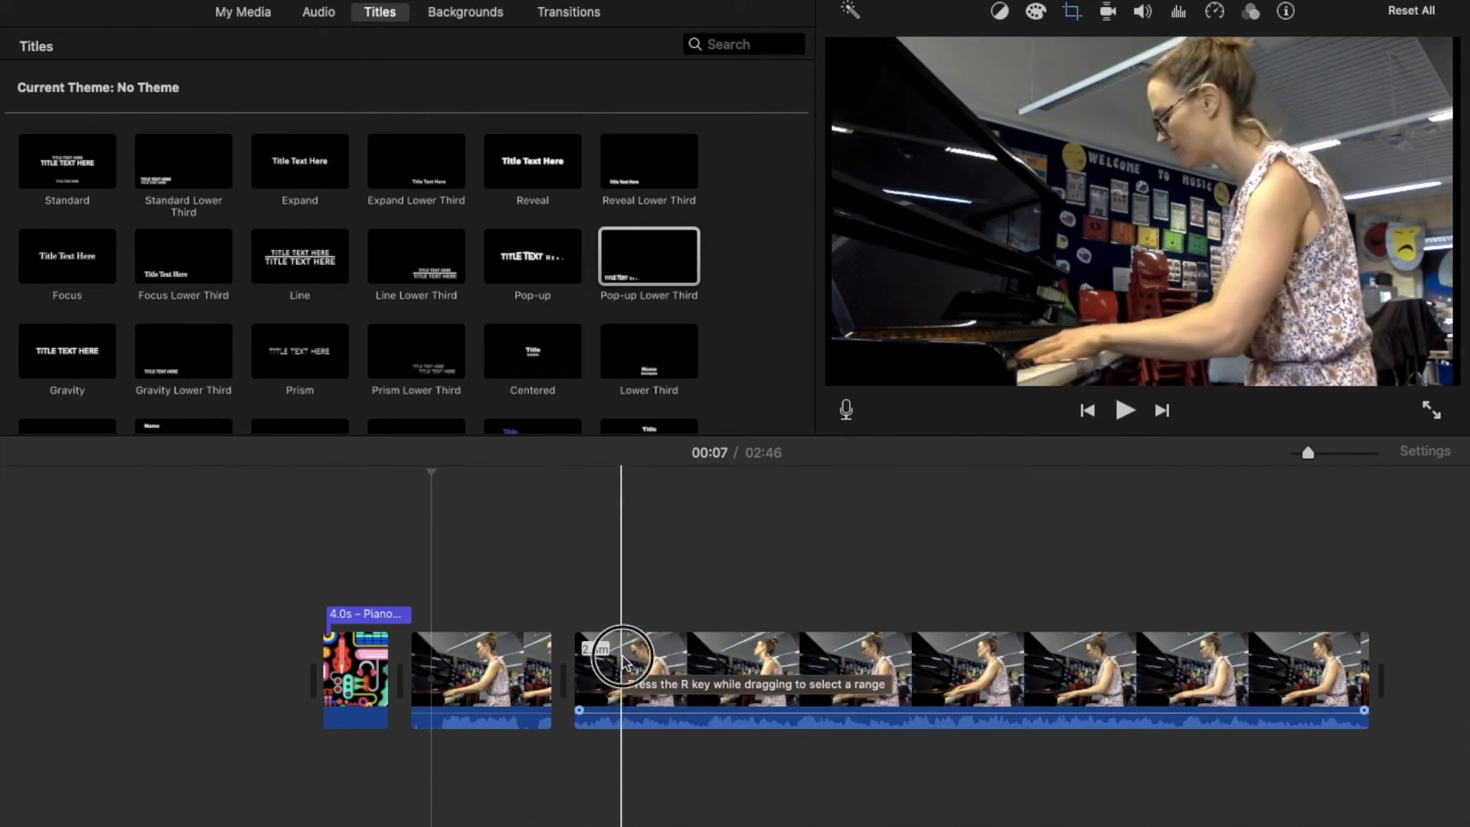
Set the last piano clip's speed to Fast at 4x and play a short passage of it.
{"action": "left_click", "coordinate": [623, 660]}
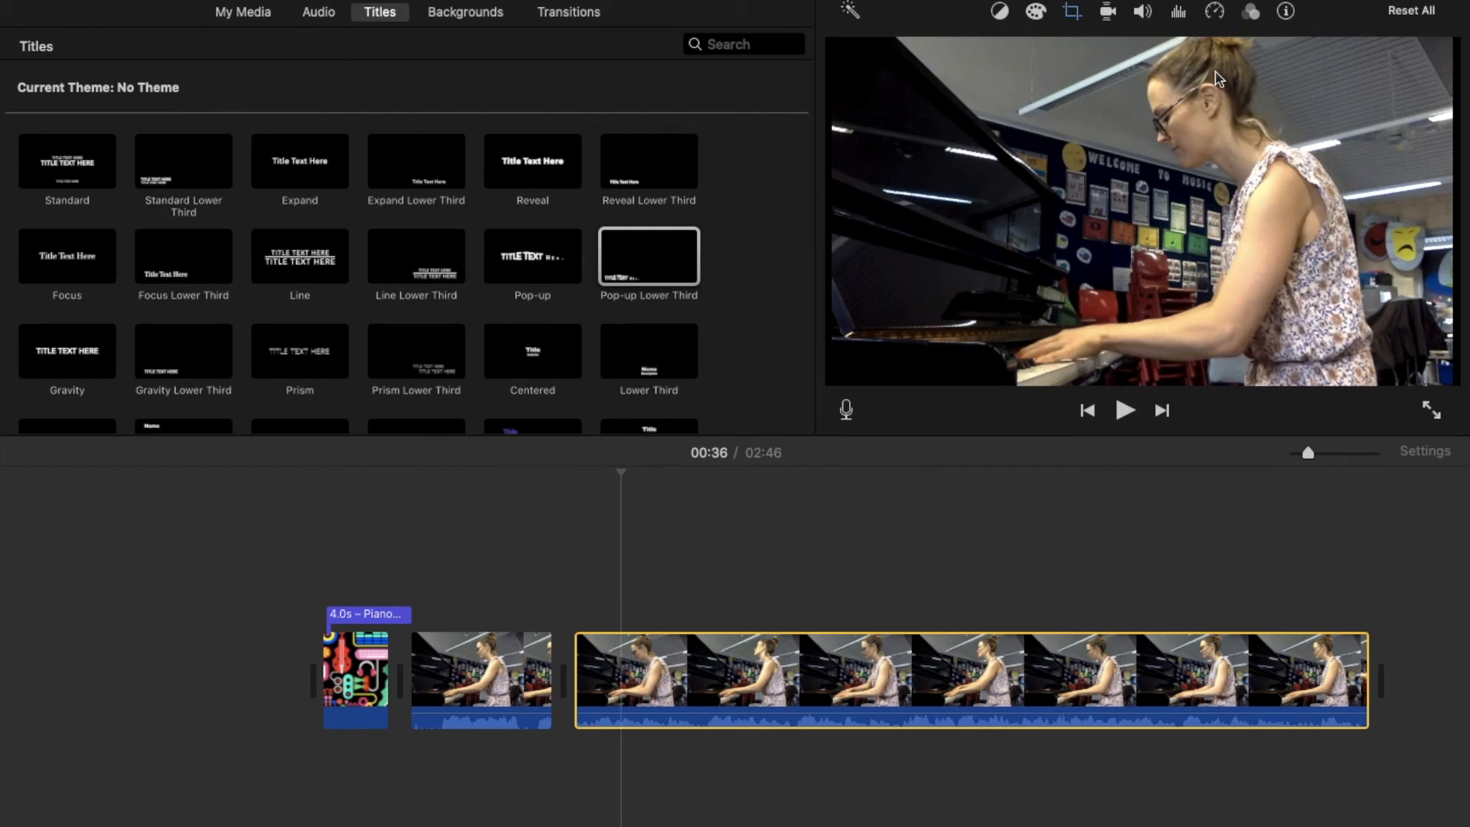
{"action": "left_click", "coordinate": [1216, 20]}
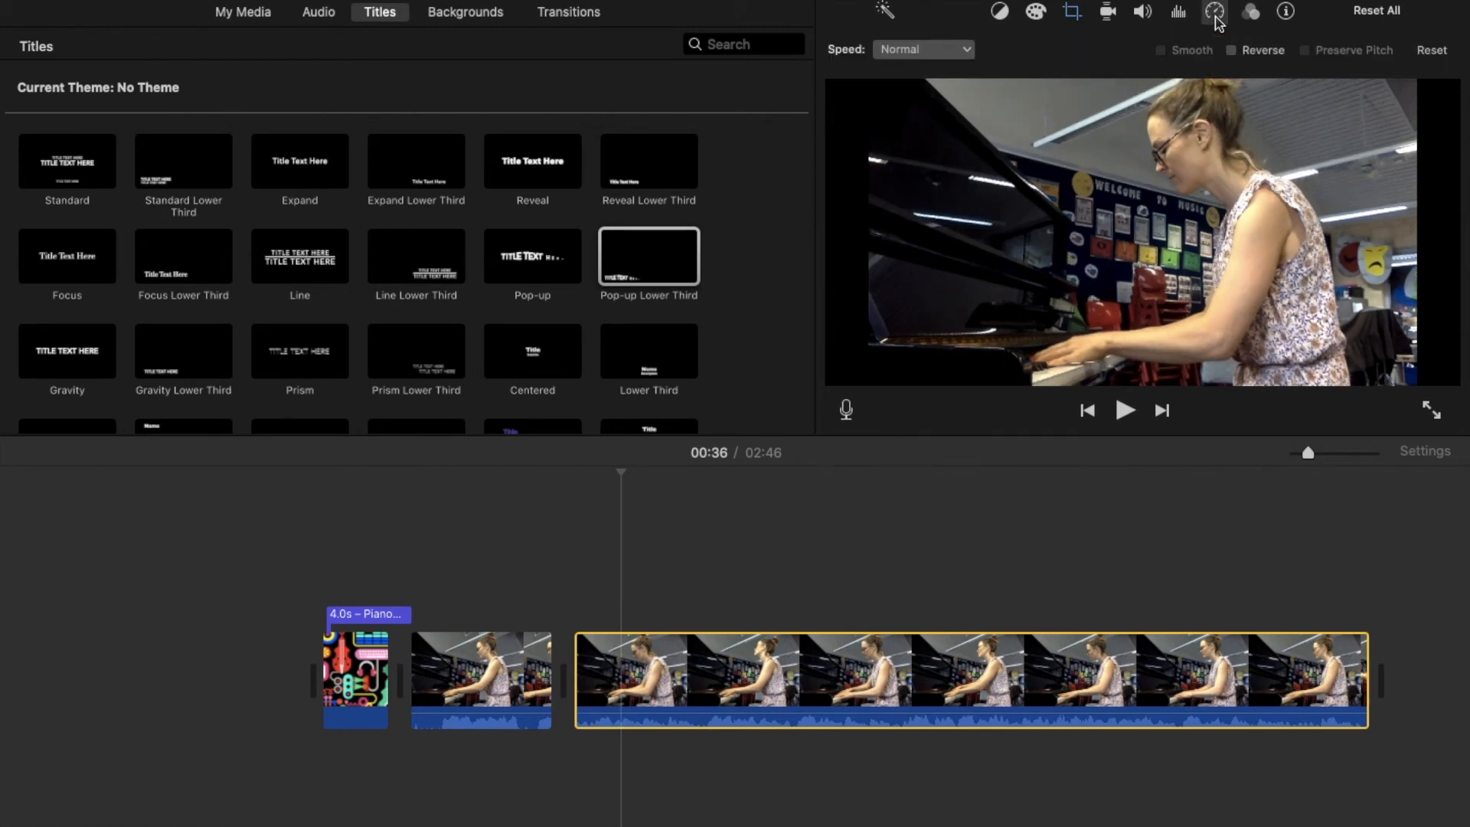
{"action": "left_click", "coordinate": [966, 50]}
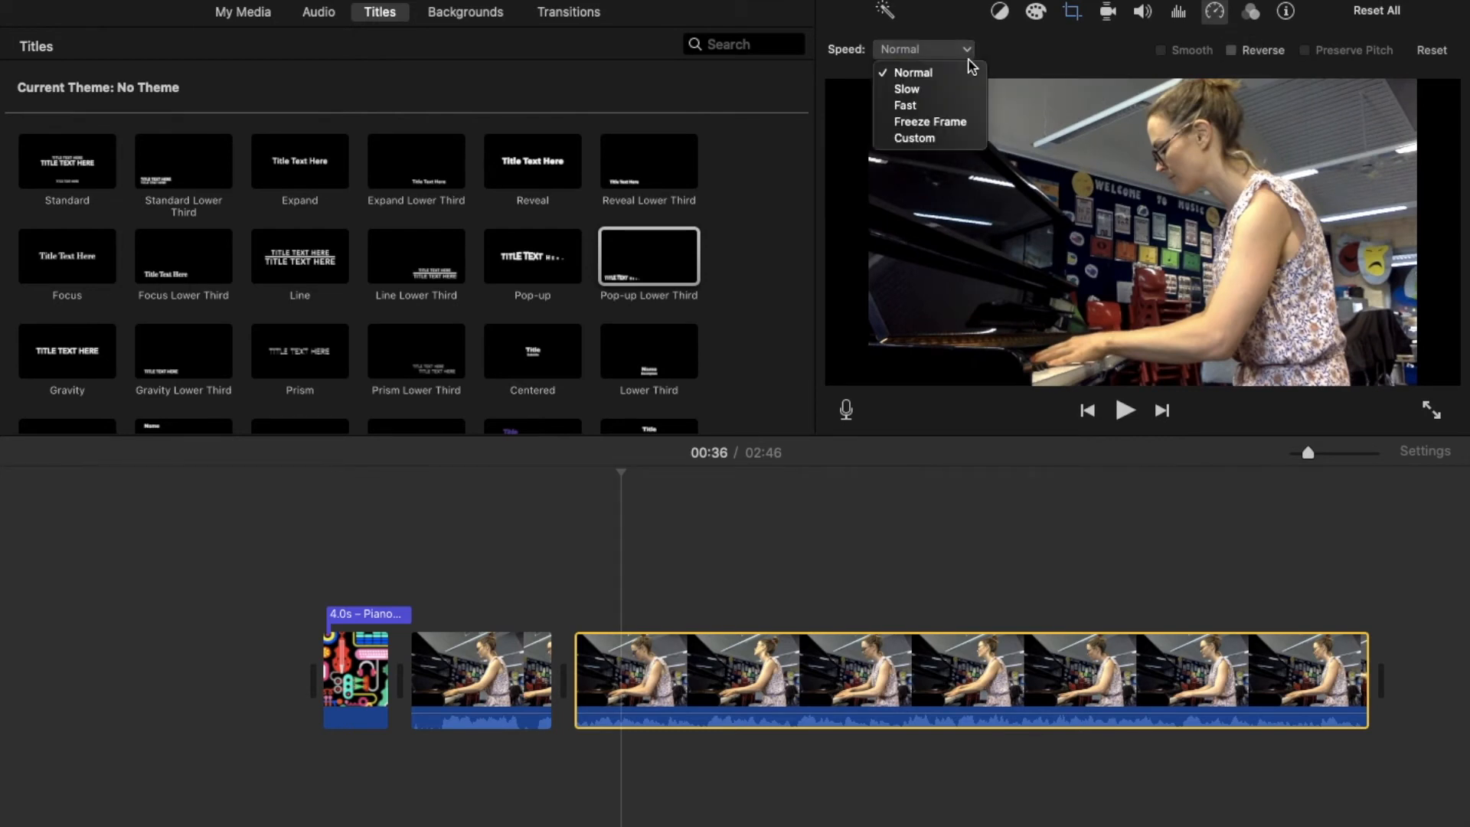
{"action": "left_click", "coordinate": [938, 105]}
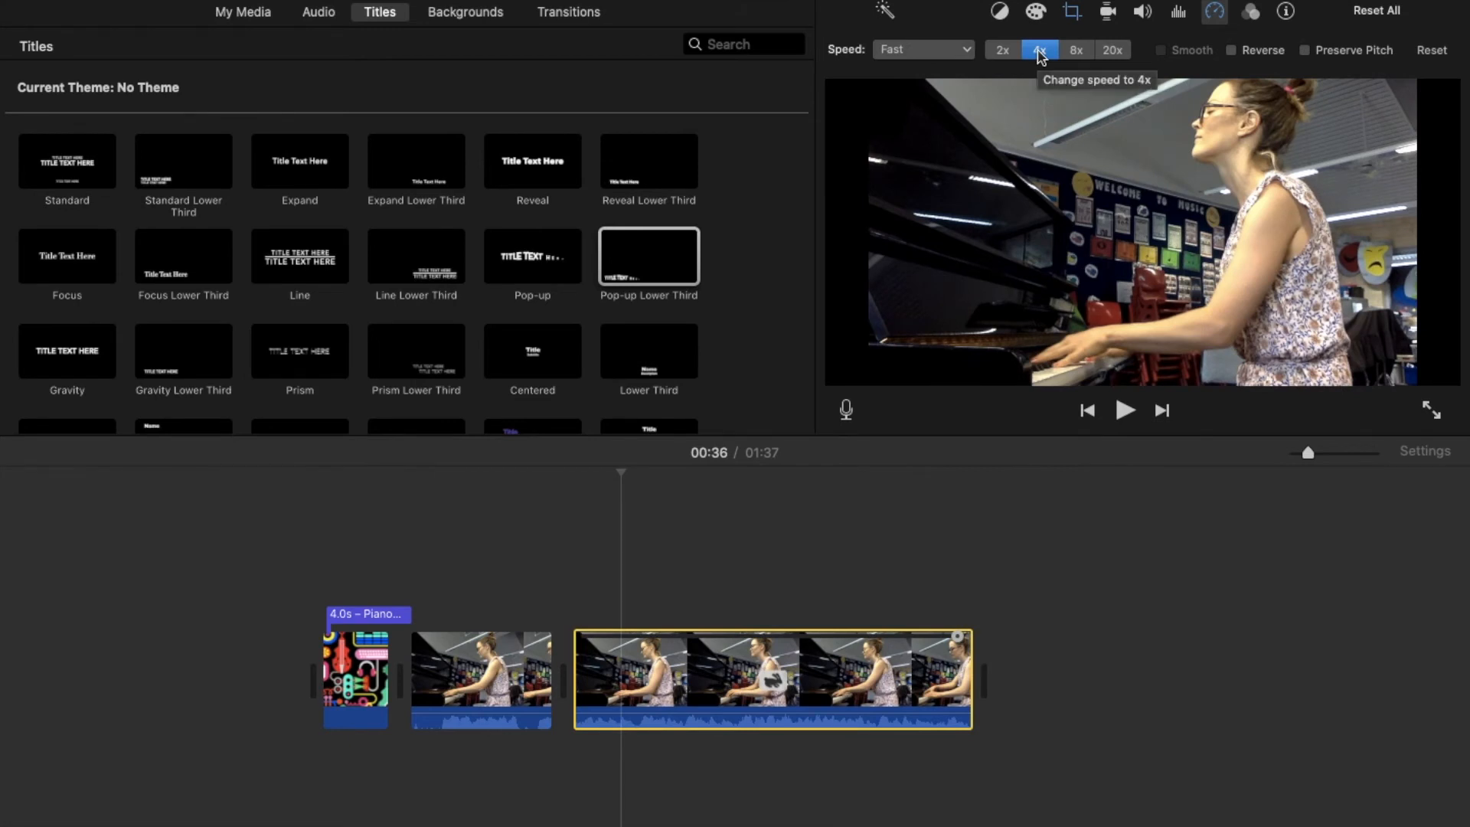
{"action": "left_click", "coordinate": [584, 490]}
{"action": "key", "text": "space"}
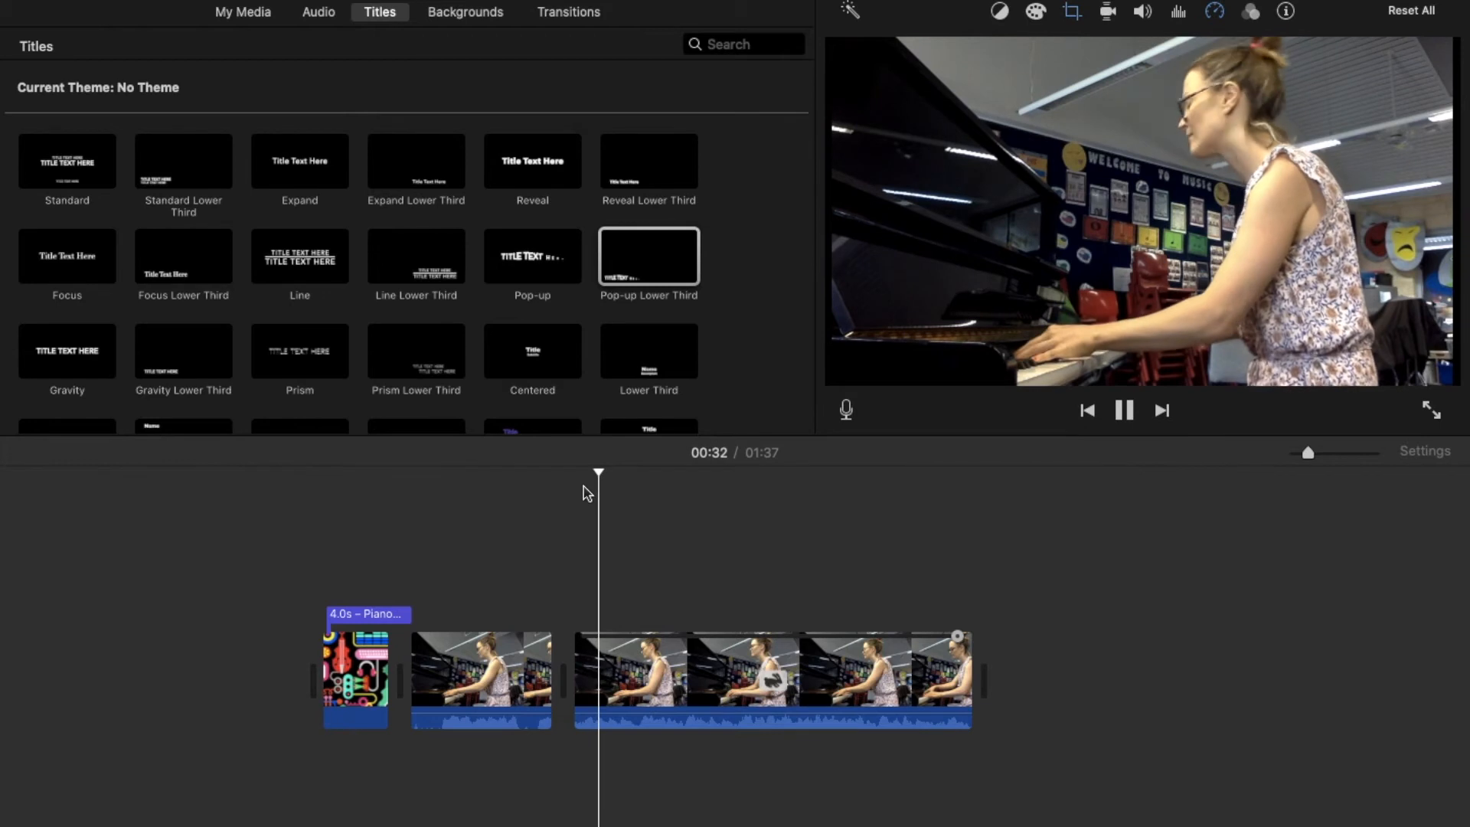
{"action": "key", "text": "space"}
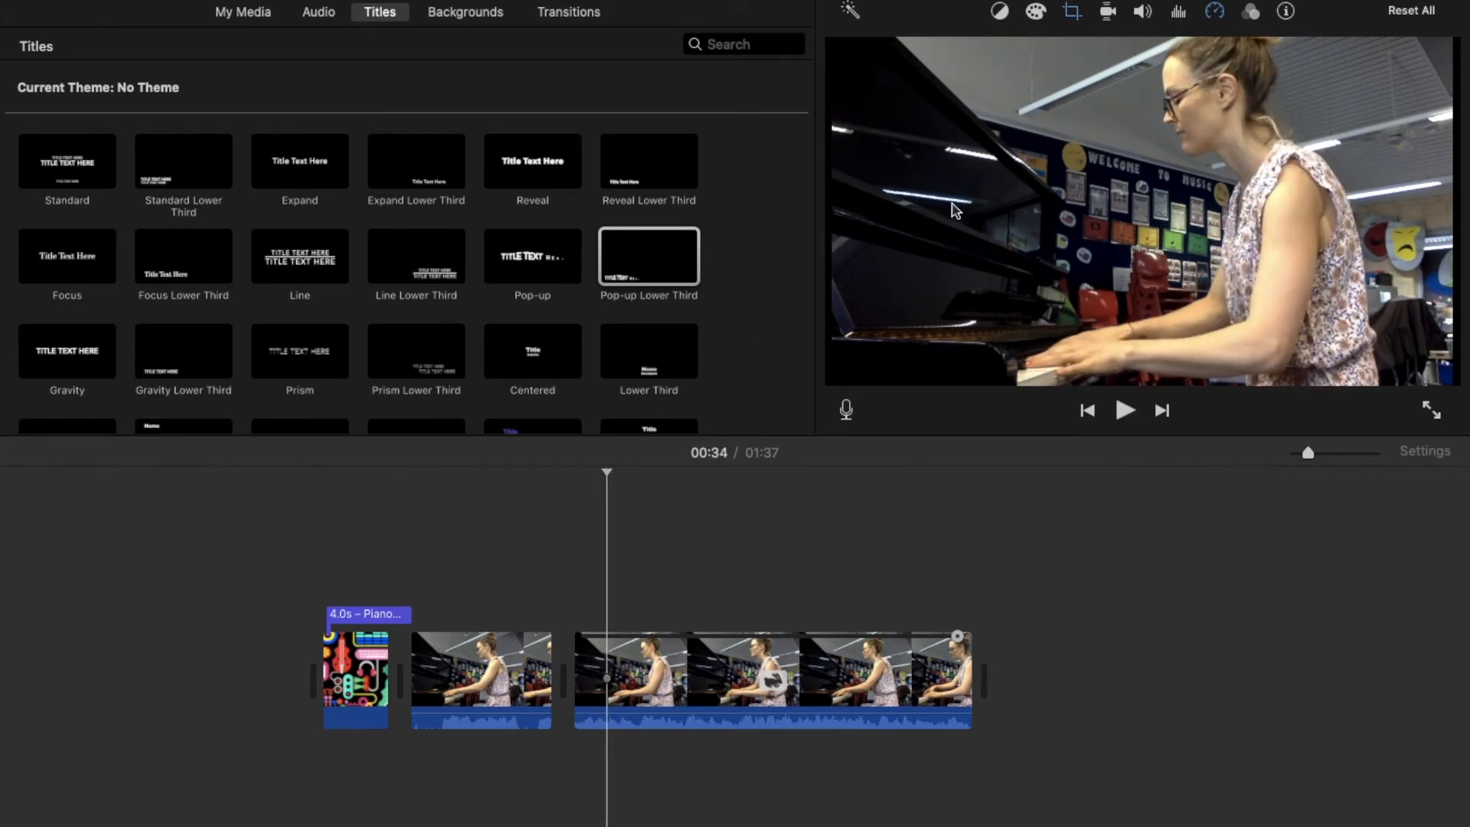
Raise the last piano clip's fast speed to 20x and play it briefly.
{"action": "left_click", "coordinate": [1215, 13]}
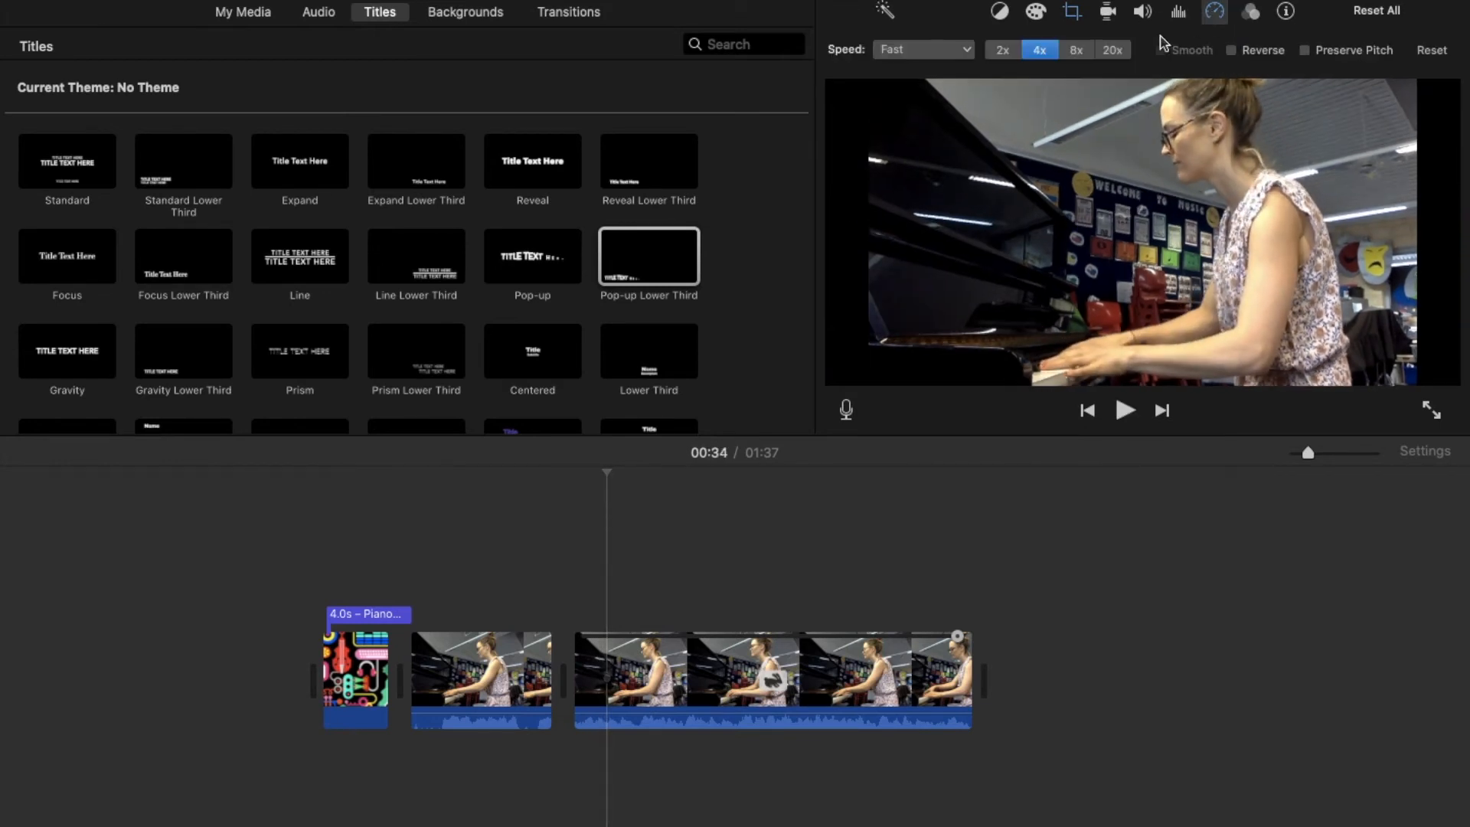
{"action": "left_click", "coordinate": [1111, 51]}
{"action": "key", "text": "space"}
{"action": "key", "text": "space"}
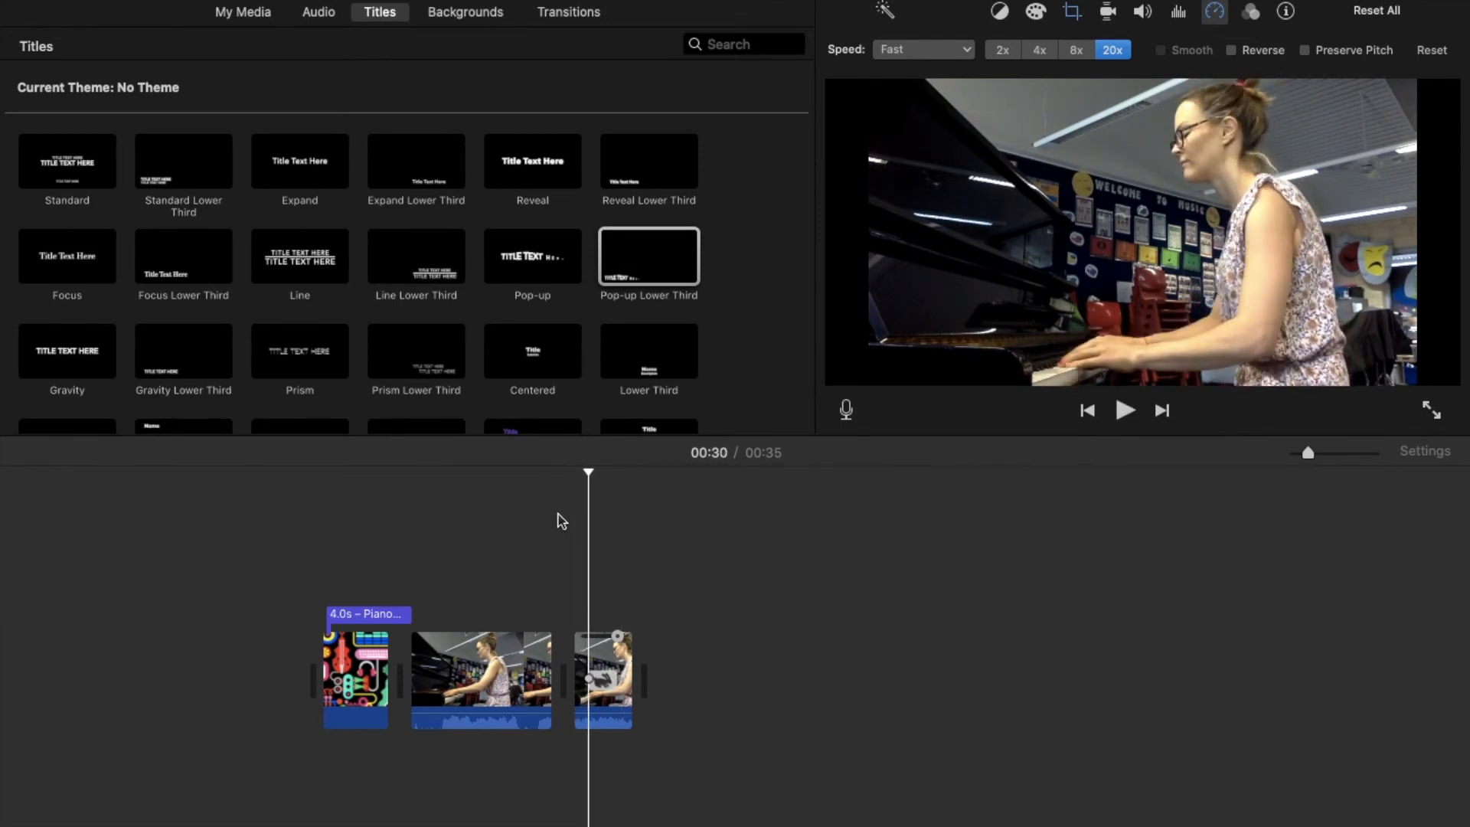
Set the last piano clip's speed to Slow at 10% and play it from its beginning.
{"action": "left_click", "coordinate": [969, 51]}
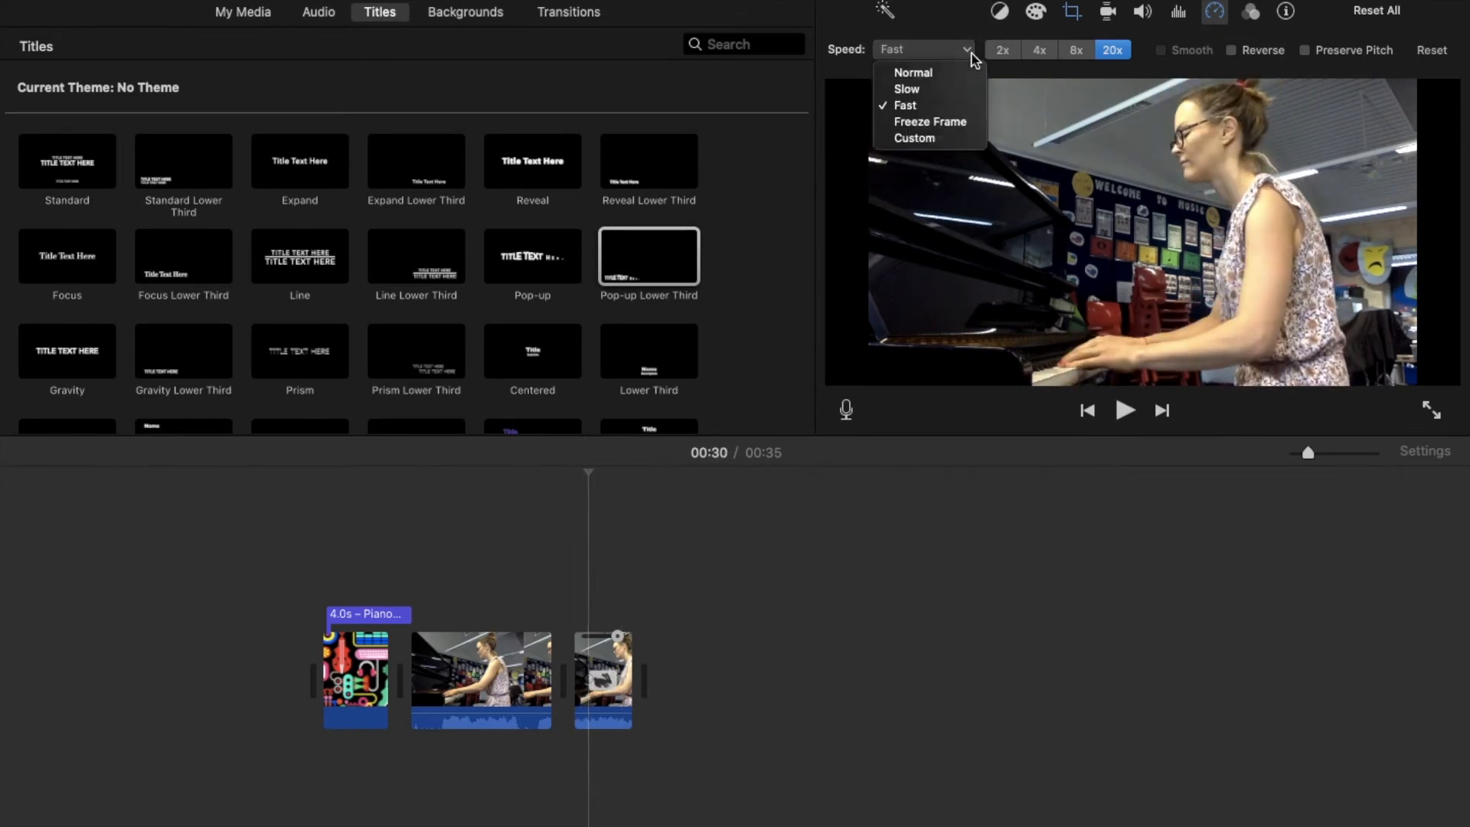
{"action": "left_click", "coordinate": [914, 94]}
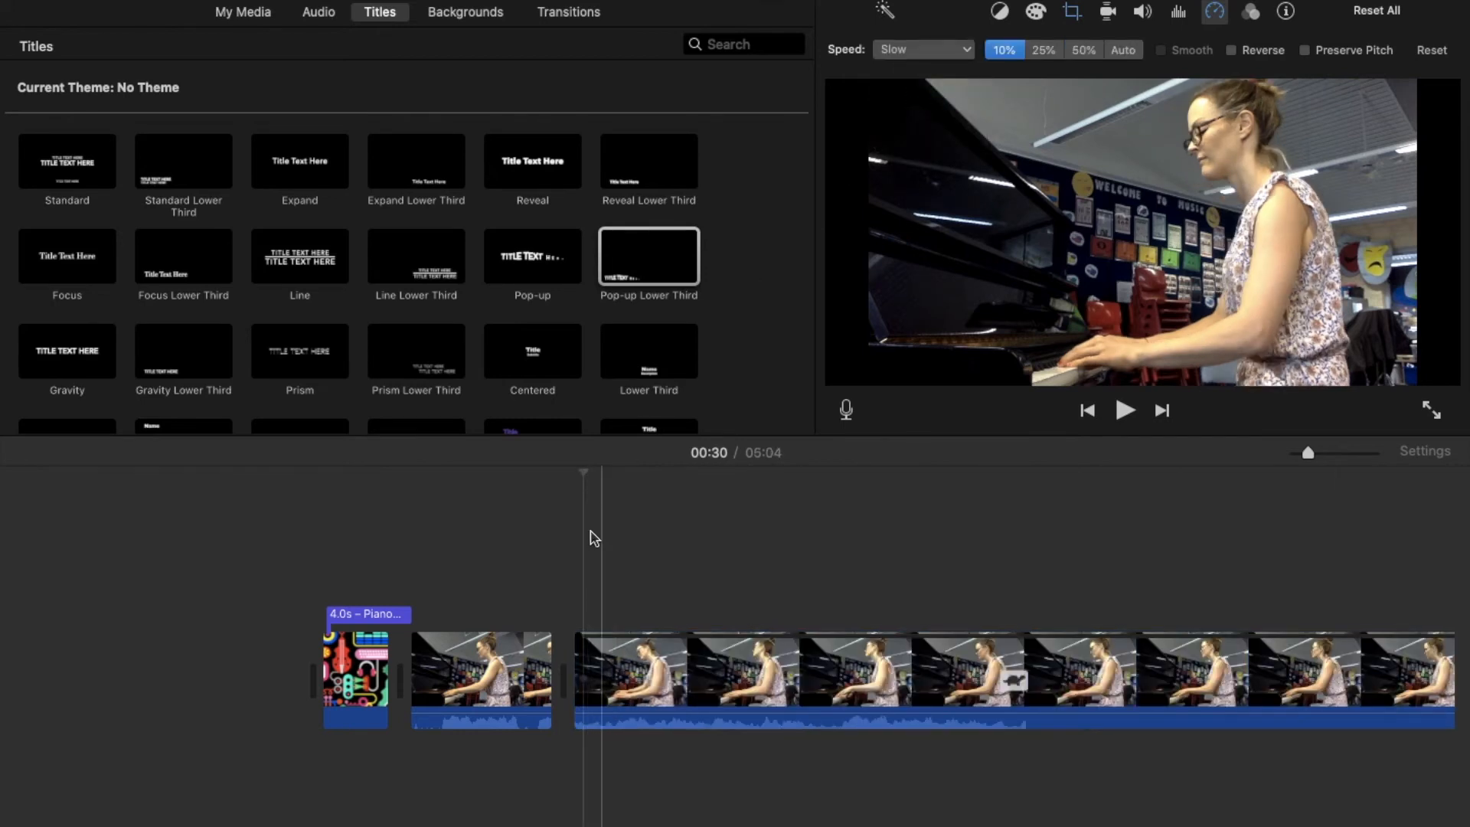
{"action": "left_click", "coordinate": [574, 586]}
{"action": "key", "text": "space"}
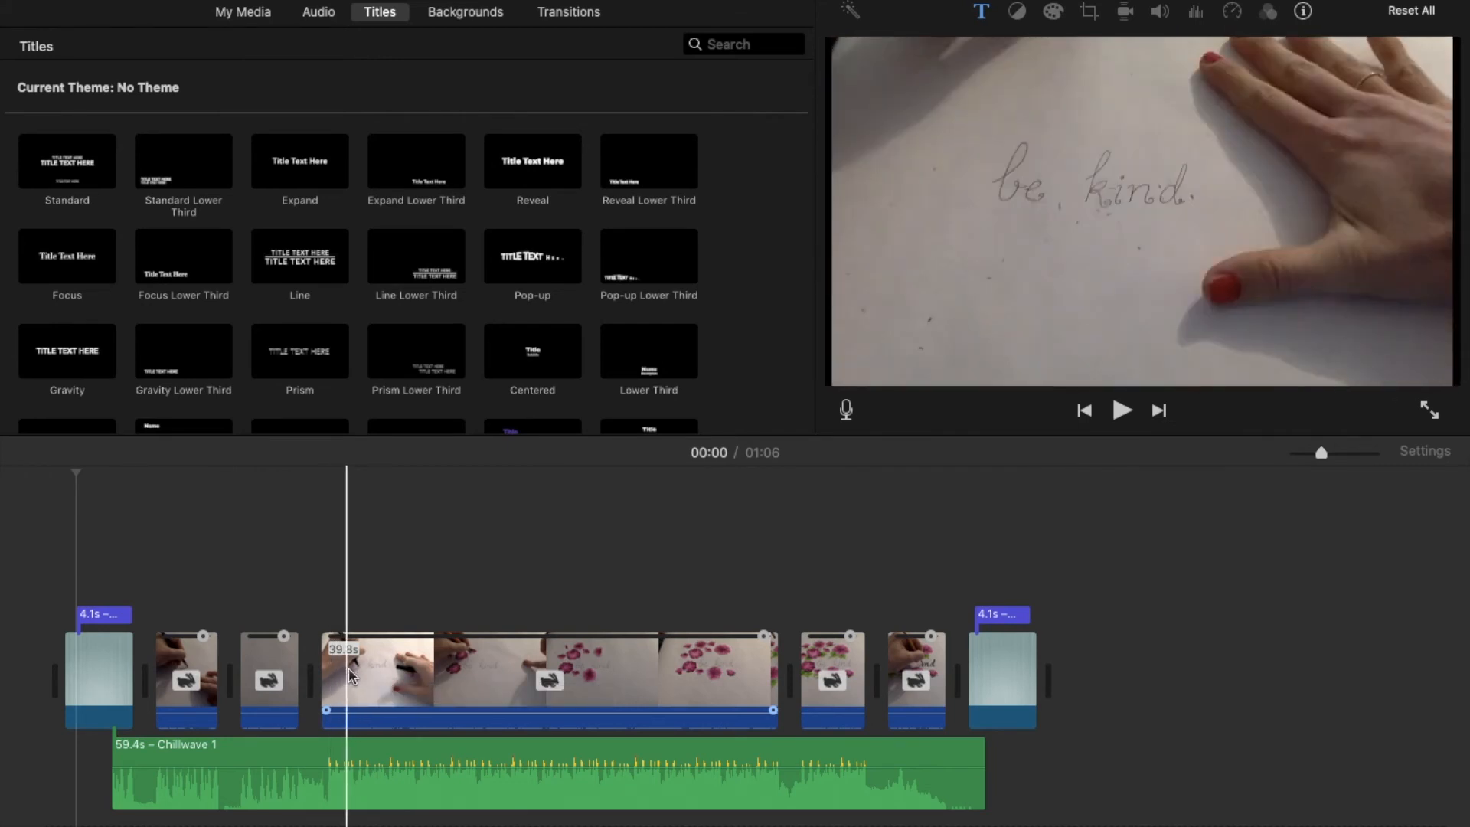
Check the speed setting of the long 39.8s painting clip in the middle of the timeline.
{"action": "left_click", "coordinate": [383, 692]}
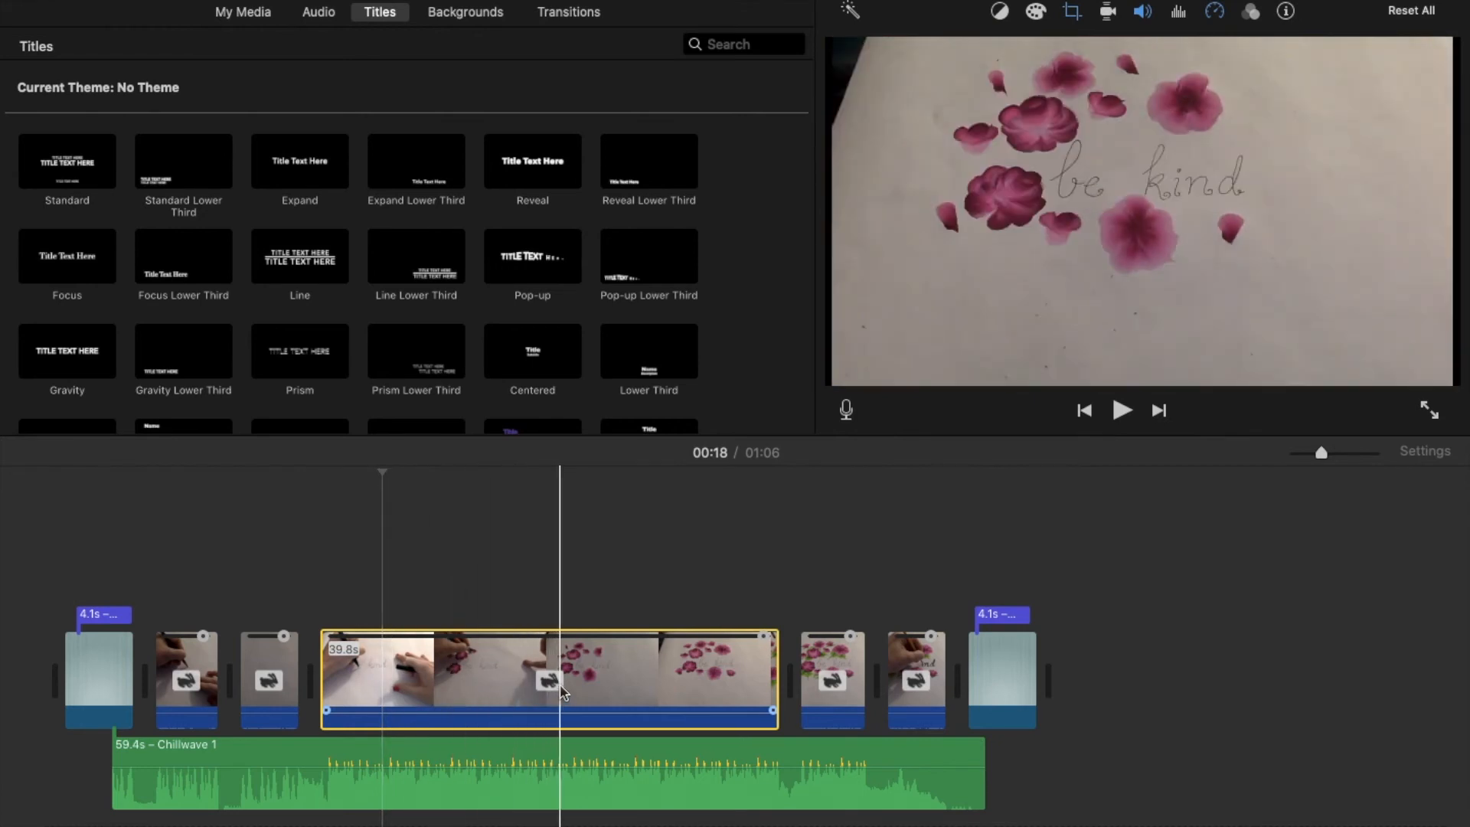
{"action": "left_click", "coordinate": [1215, 12]}
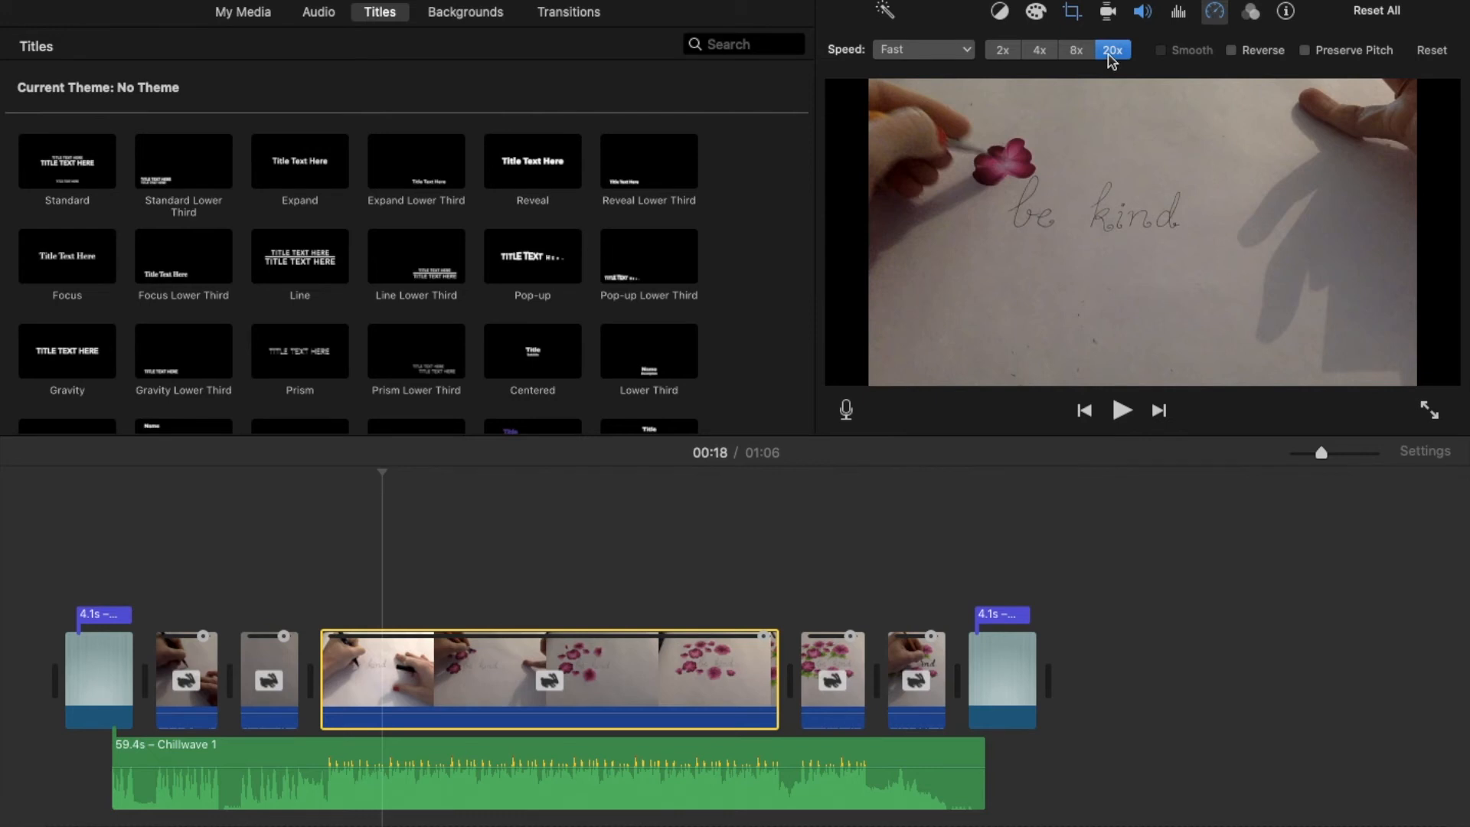
{"action": "left_click", "coordinate": [617, 535]}
{"action": "left_click", "coordinate": [455, 675]}
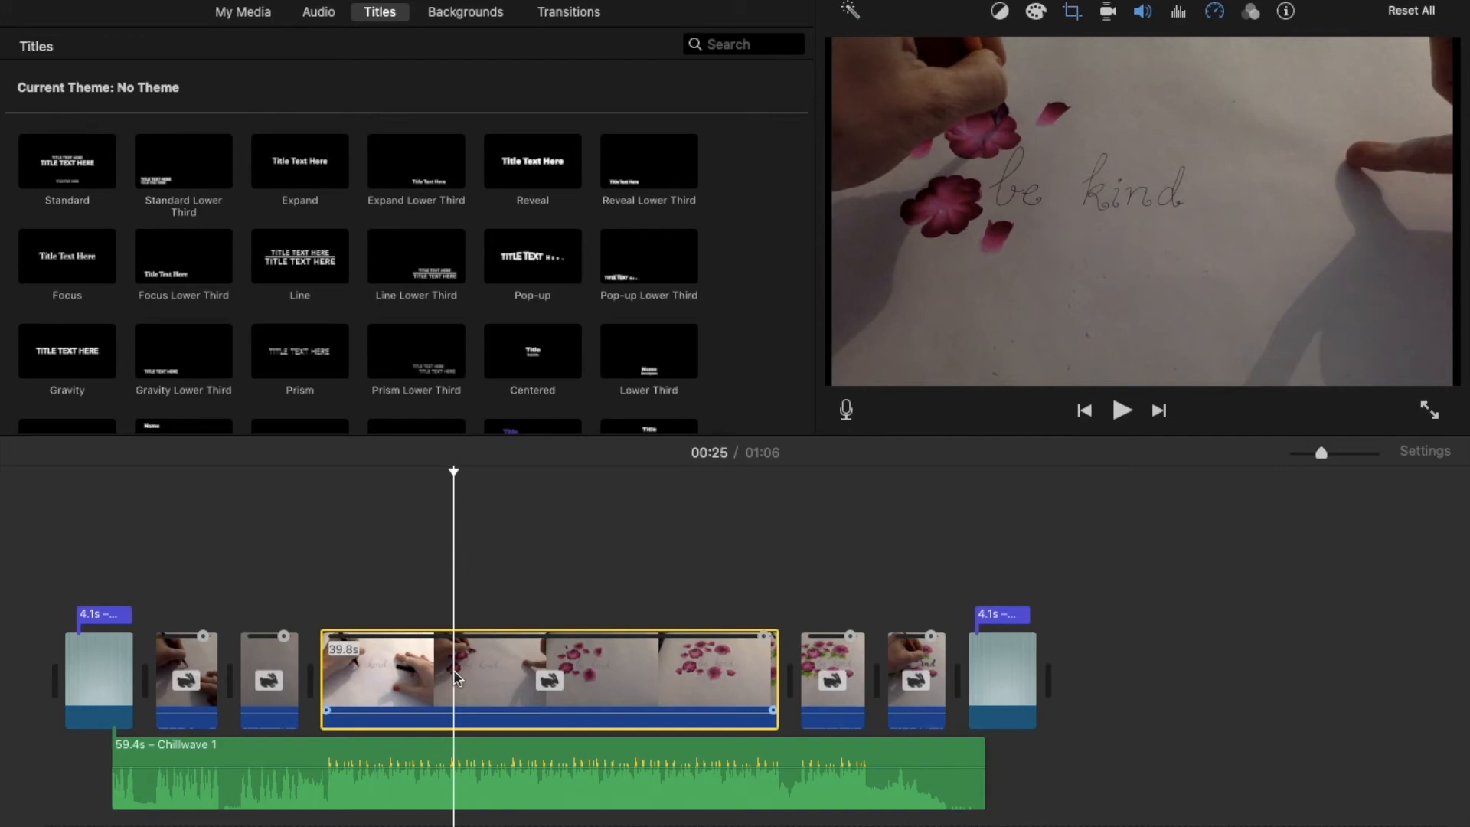
Unmute the long painting clip to show its original sound and mute it again.
{"action": "left_click", "coordinate": [385, 678]}
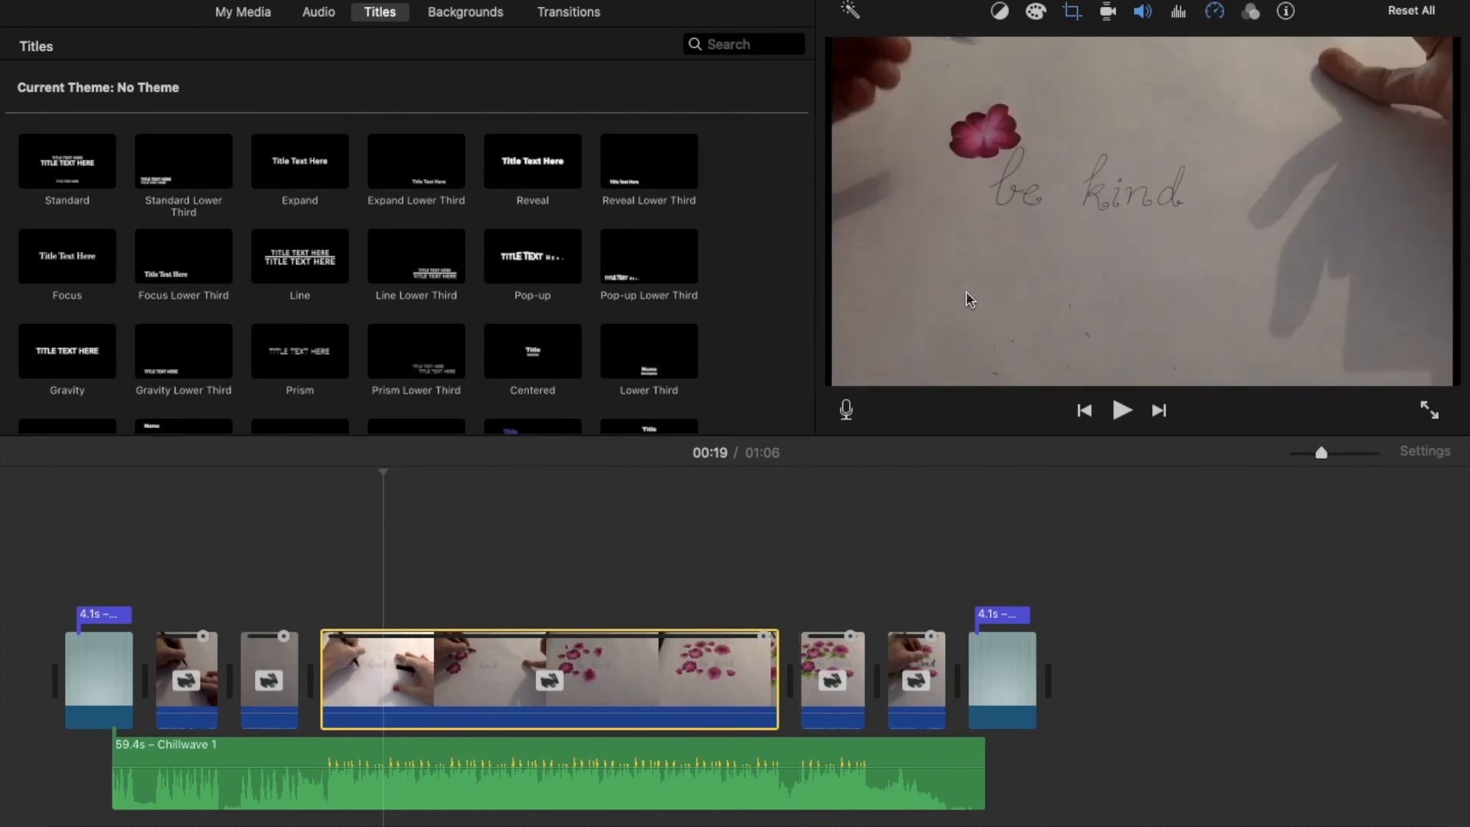
{"action": "left_click", "coordinate": [1142, 12]}
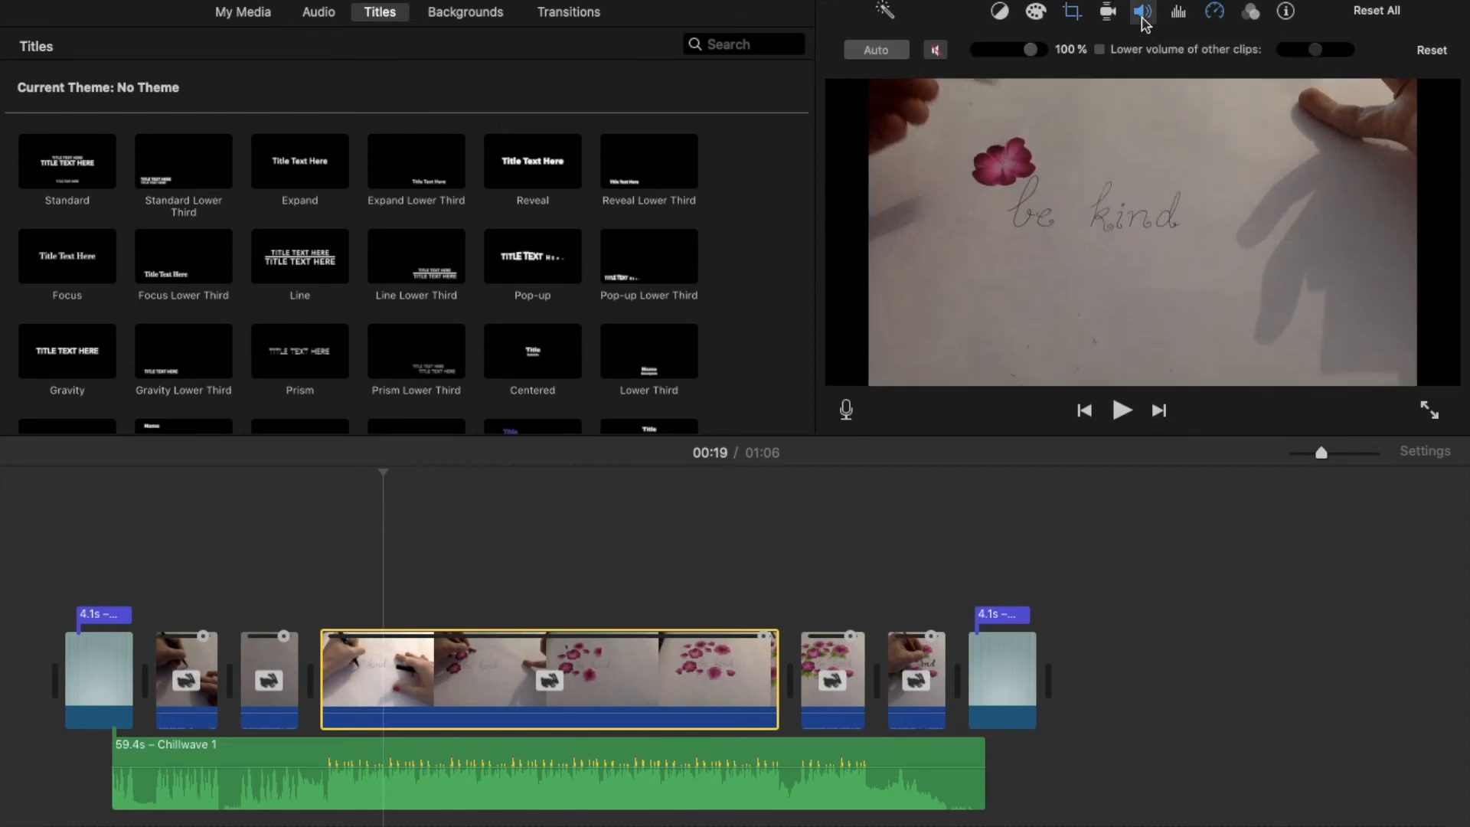
{"action": "left_click", "coordinate": [936, 53]}
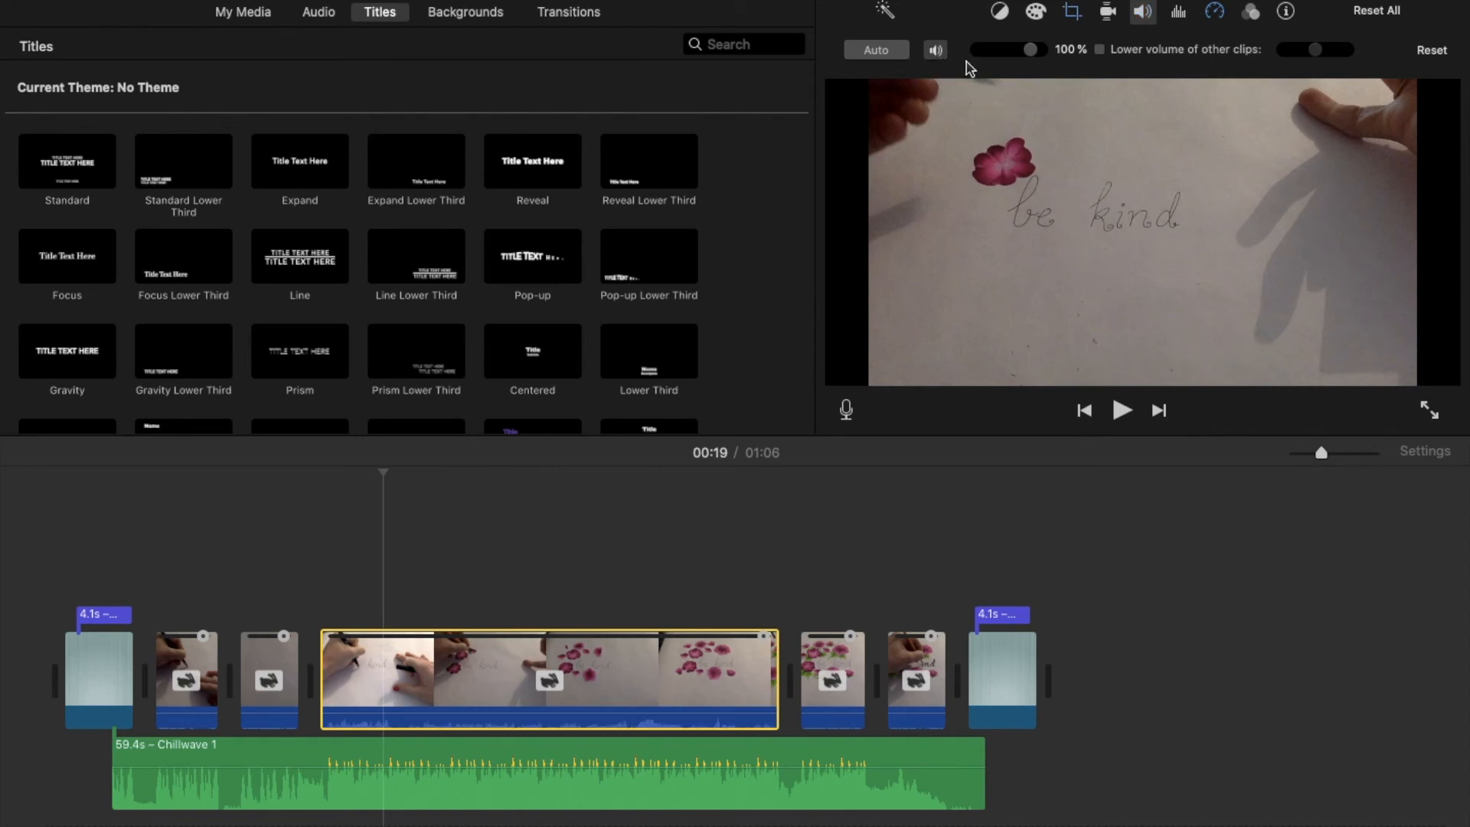
{"action": "left_click", "coordinate": [938, 54]}
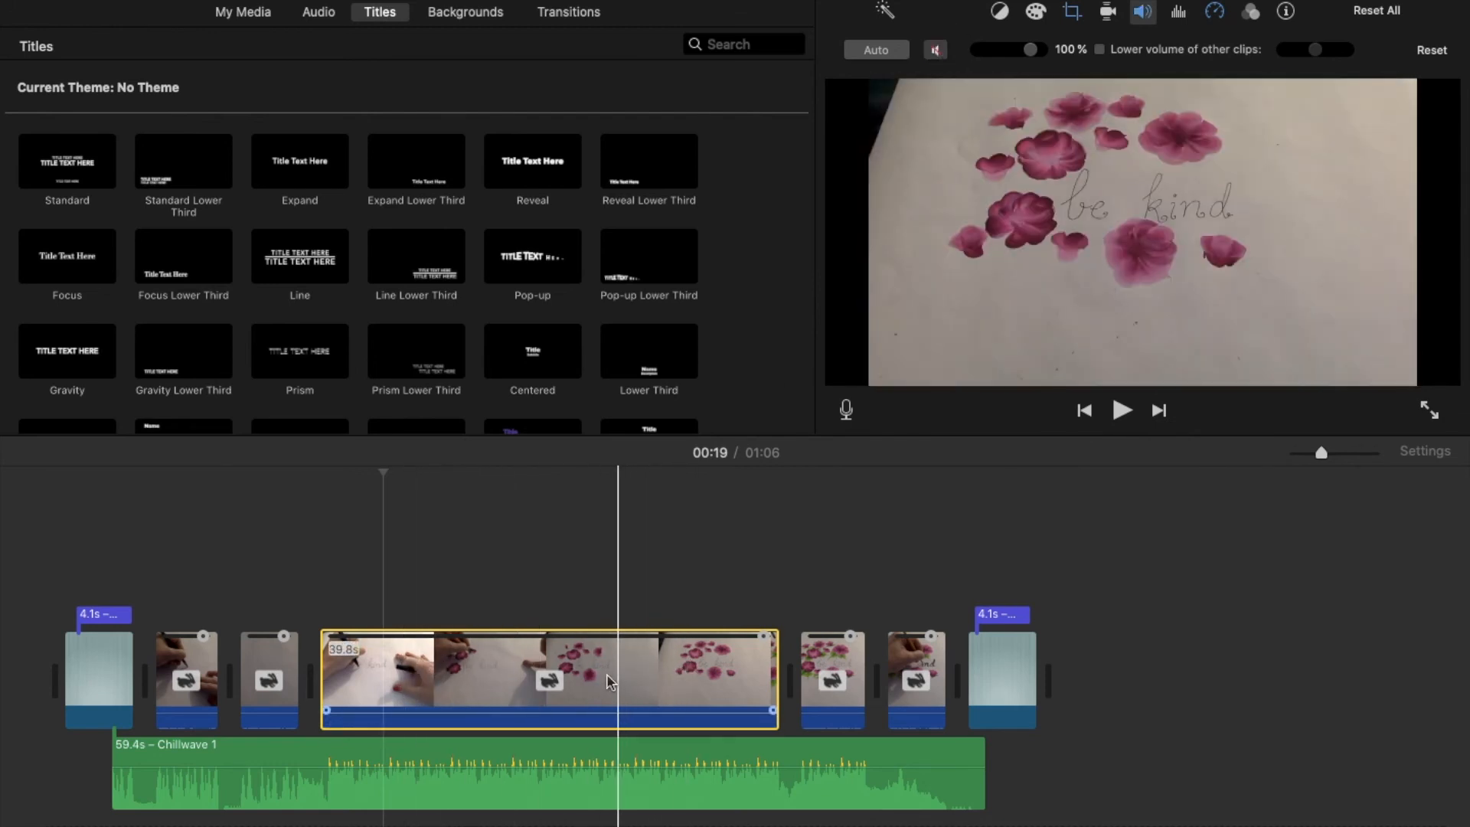
Review the Chillwave 1 music track, the closing title background and the individual painting clips along the timeline.
{"action": "left_click", "coordinate": [453, 773]}
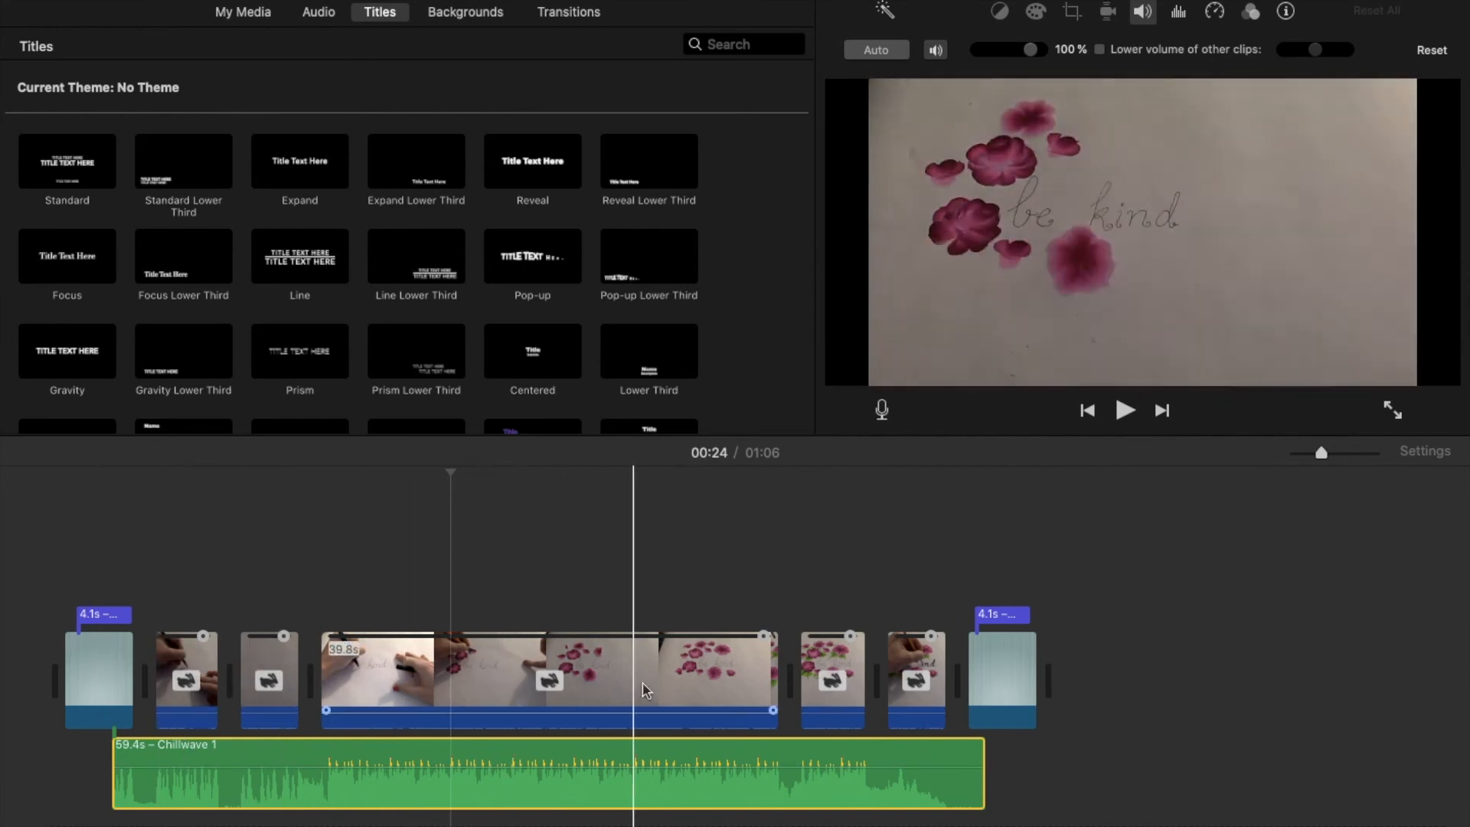
{"action": "left_click", "coordinate": [980, 678]}
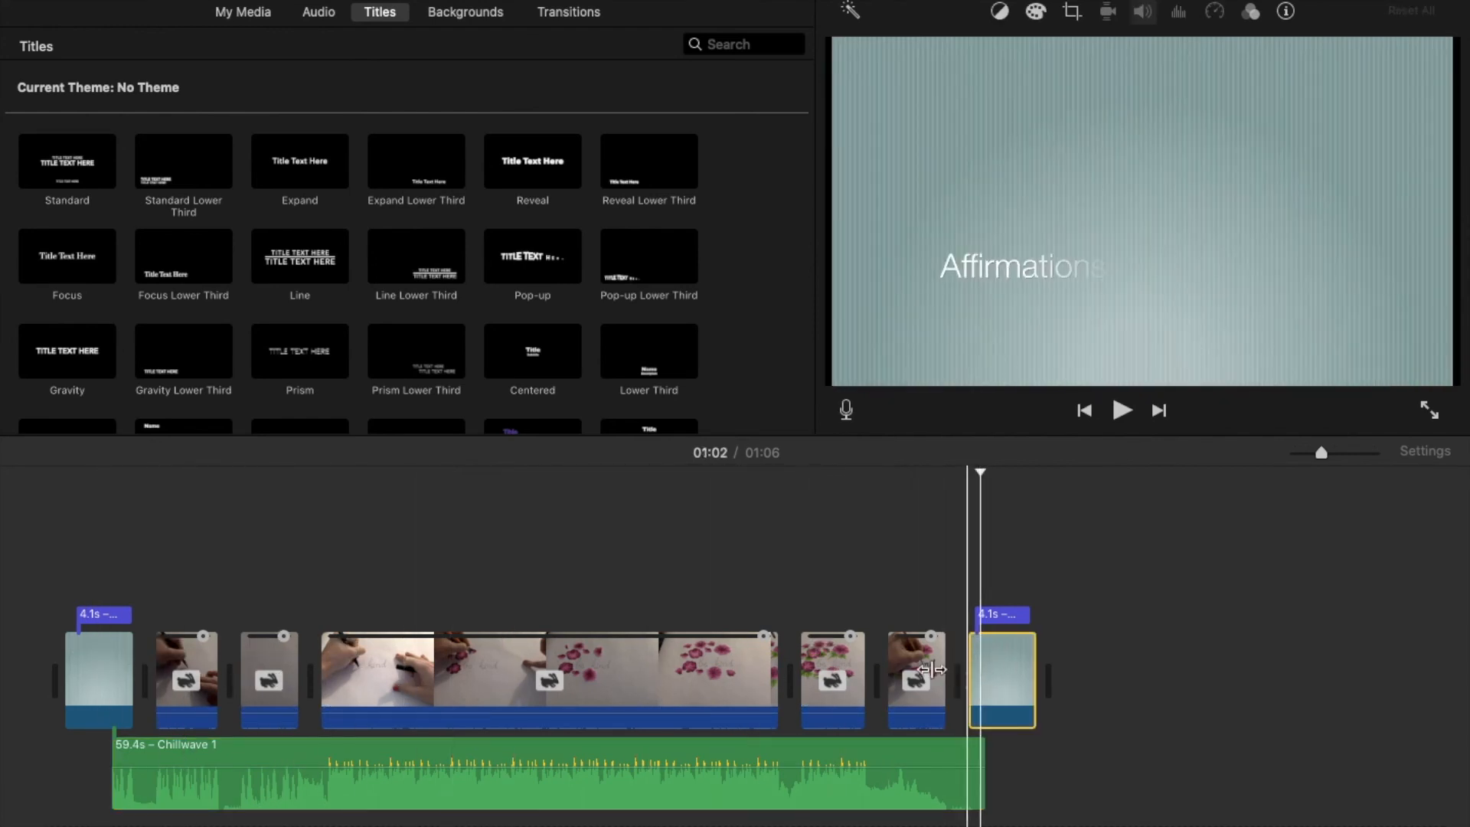
{"action": "left_click", "coordinate": [915, 675]}
{"action": "left_click", "coordinate": [830, 676]}
{"action": "left_click", "coordinate": [666, 678]}
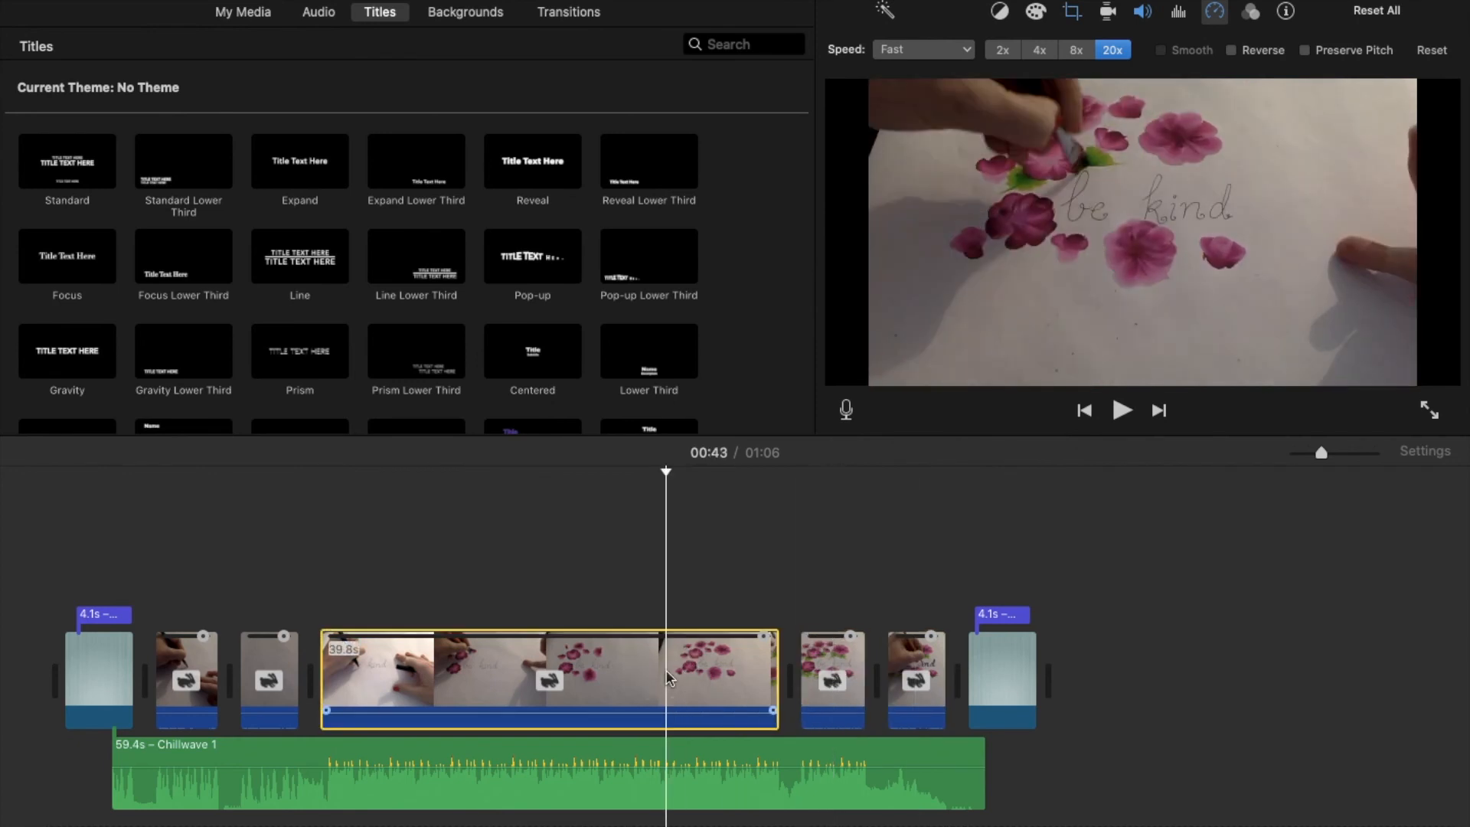
{"action": "left_click", "coordinate": [276, 676]}
{"action": "left_click", "coordinate": [174, 676]}
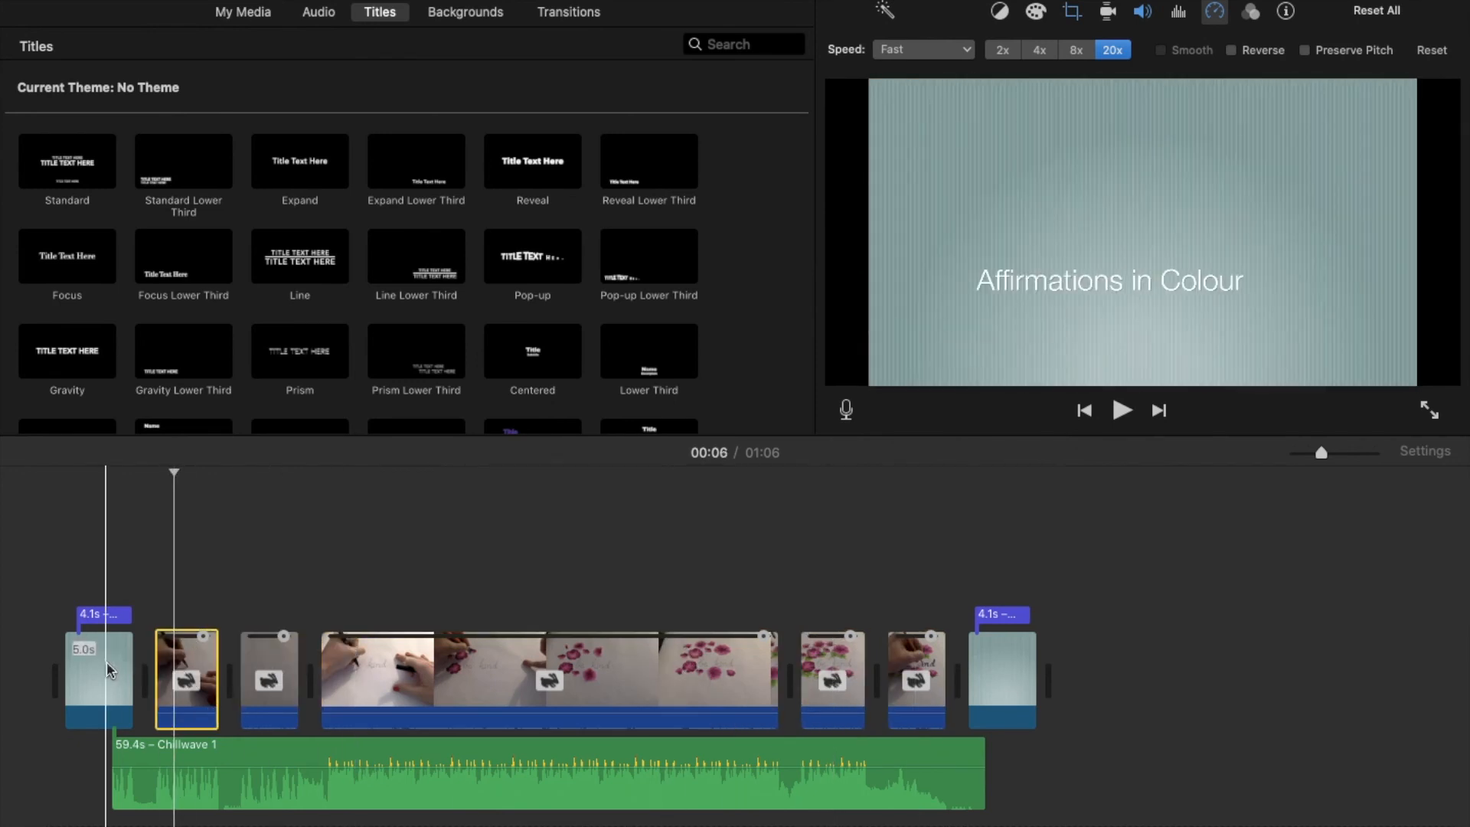
{"action": "left_click", "coordinate": [189, 774]}
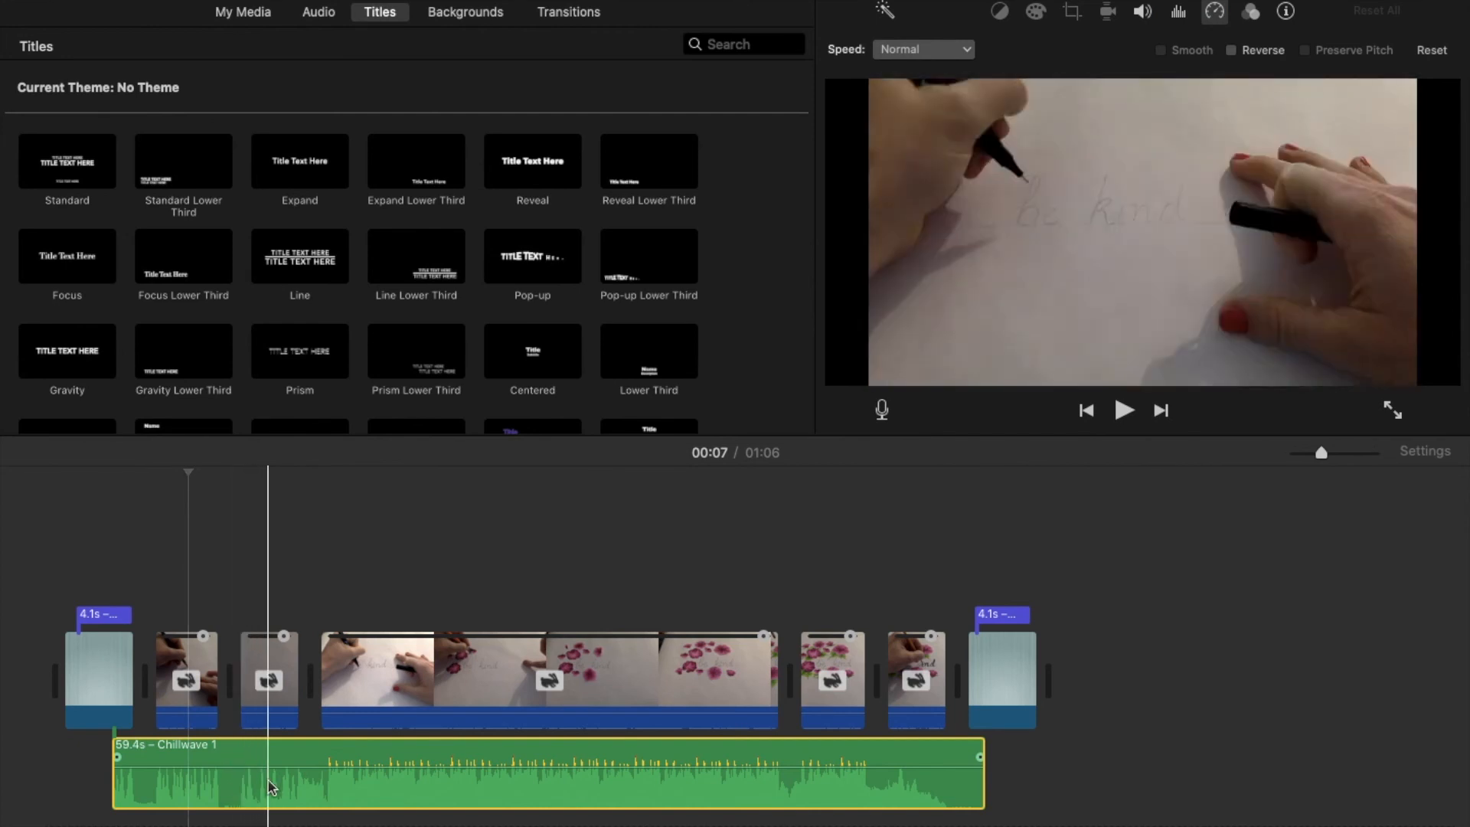
Play the painting movie from its opening title into the long clip with the system volume lowered, pausing it briefly.
{"action": "left_click", "coordinate": [105, 747]}
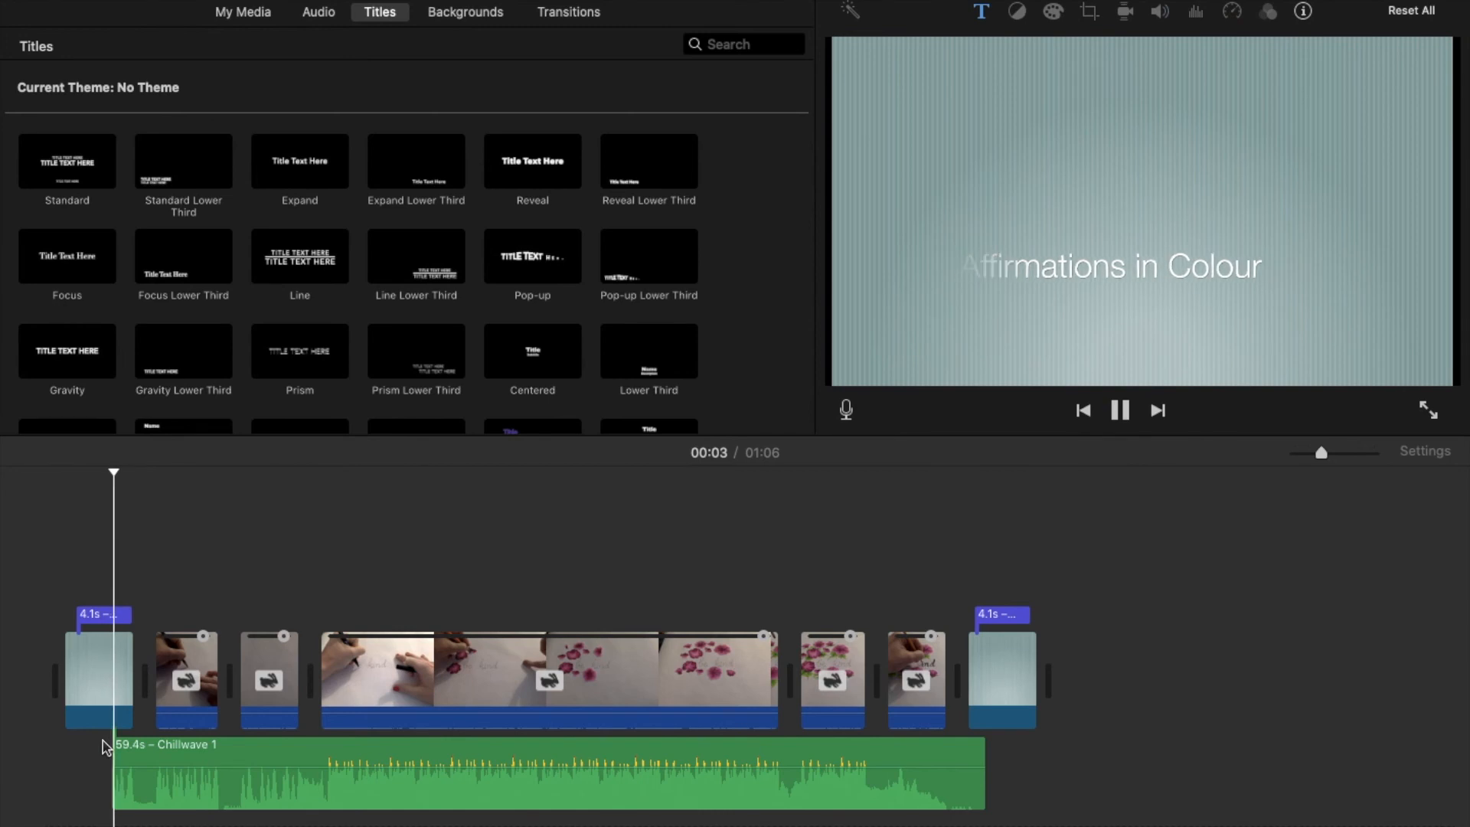
{"action": "key", "text": "XF86AudioLowerVolume"}
{"action": "key", "text": "XF86AudioLowerVolume"}
{"action": "key", "text": "XF86AudioLowerVolume"}
{"action": "key", "text": "XF86AudioLowerVolume"}
{"action": "key", "text": "XF86AudioLowerVolume"}
{"action": "key", "text": "XF86AudioLowerVolume"}
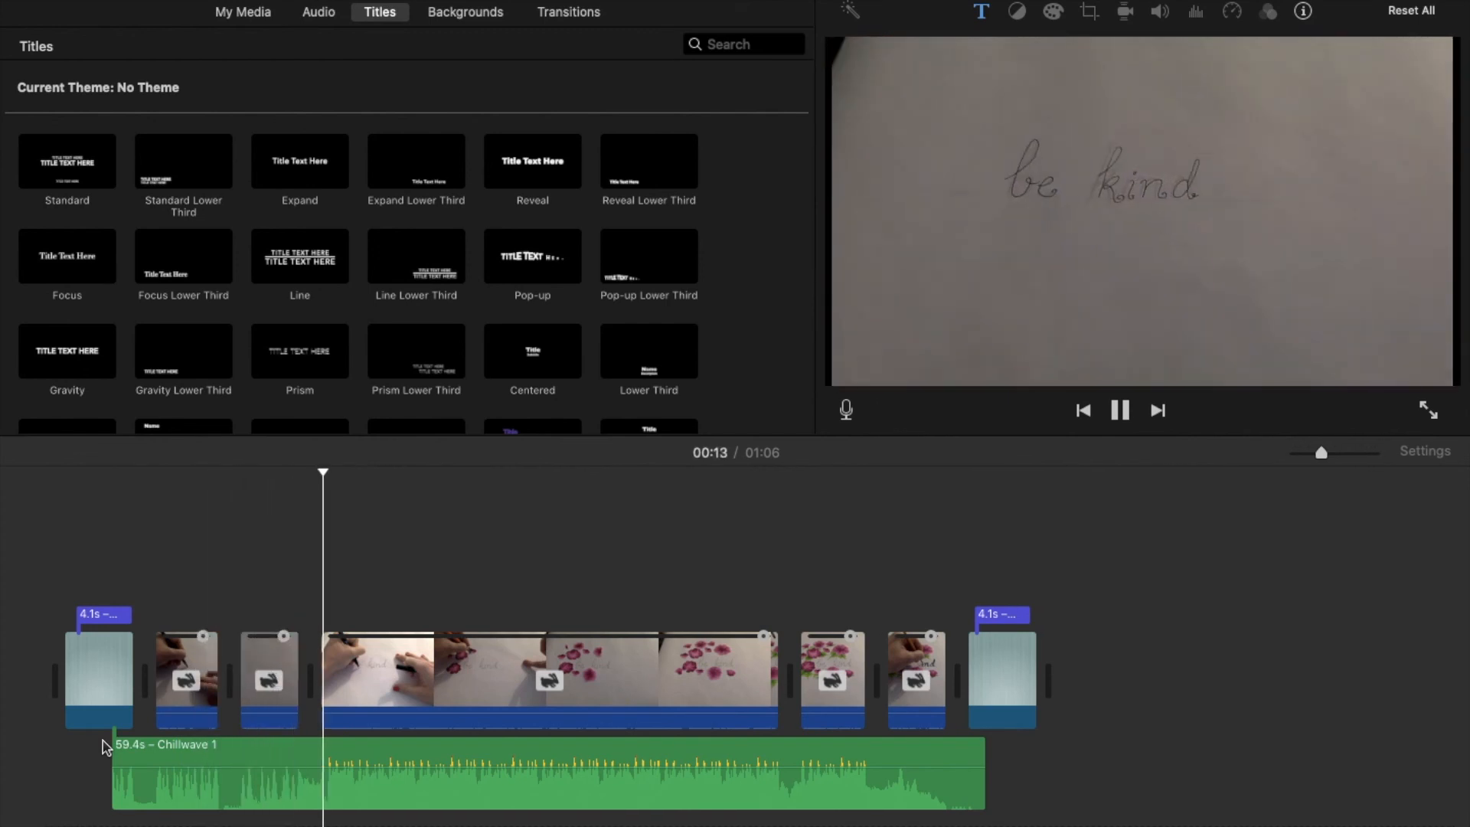
{"action": "key", "text": "space"}
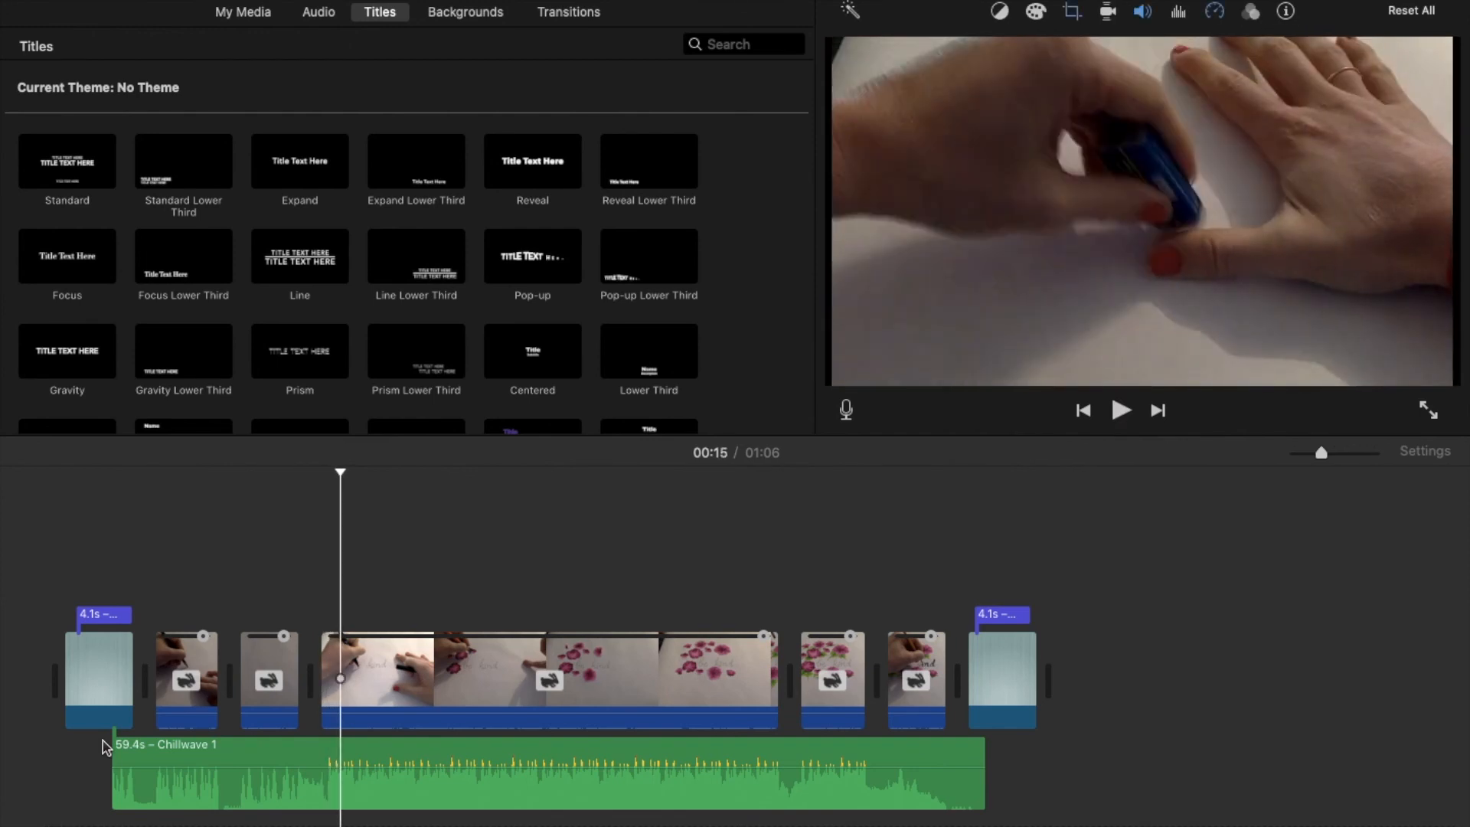
{"action": "key", "text": "space"}
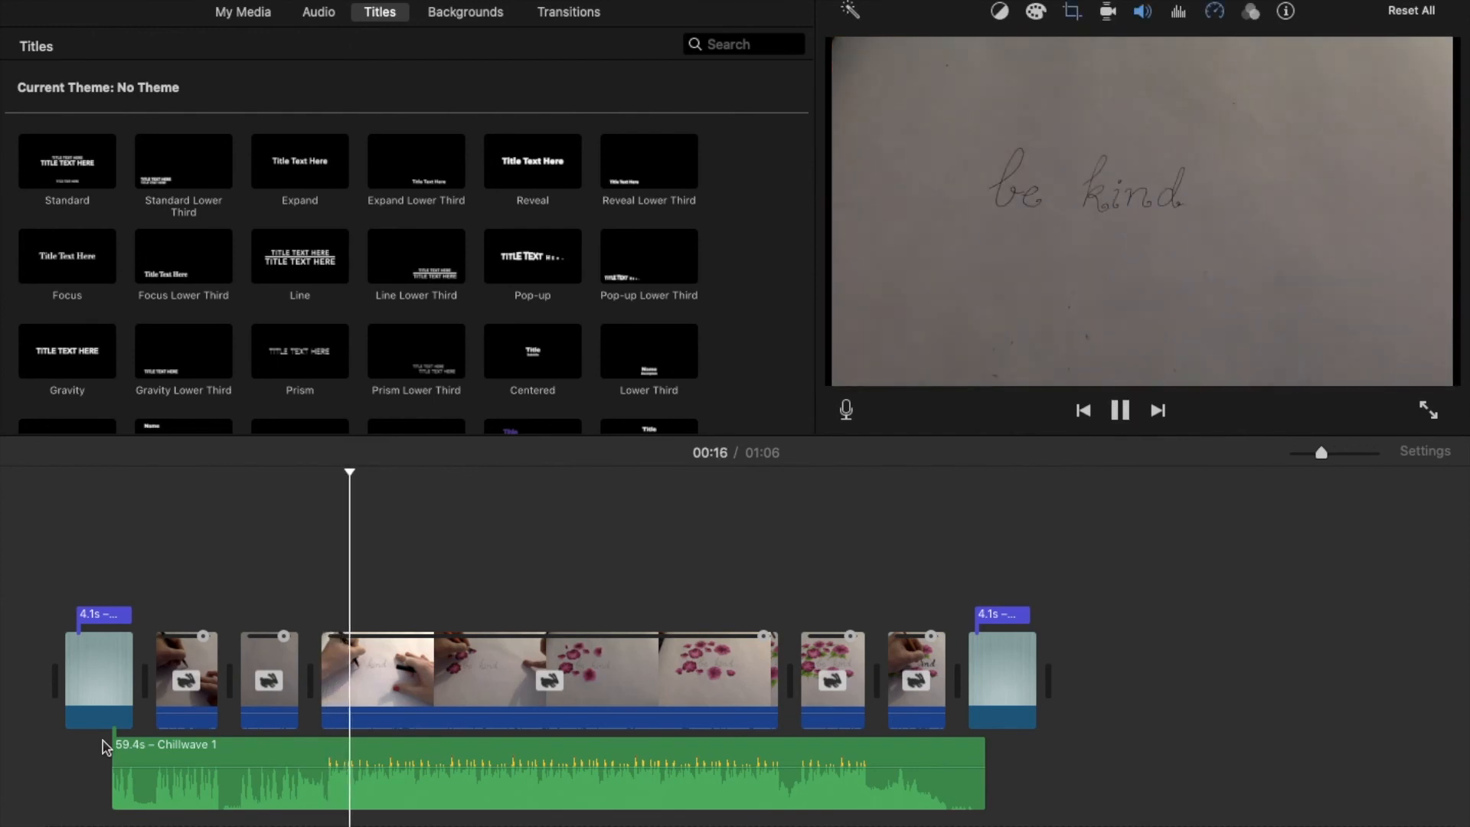
{"action": "key", "text": "space"}
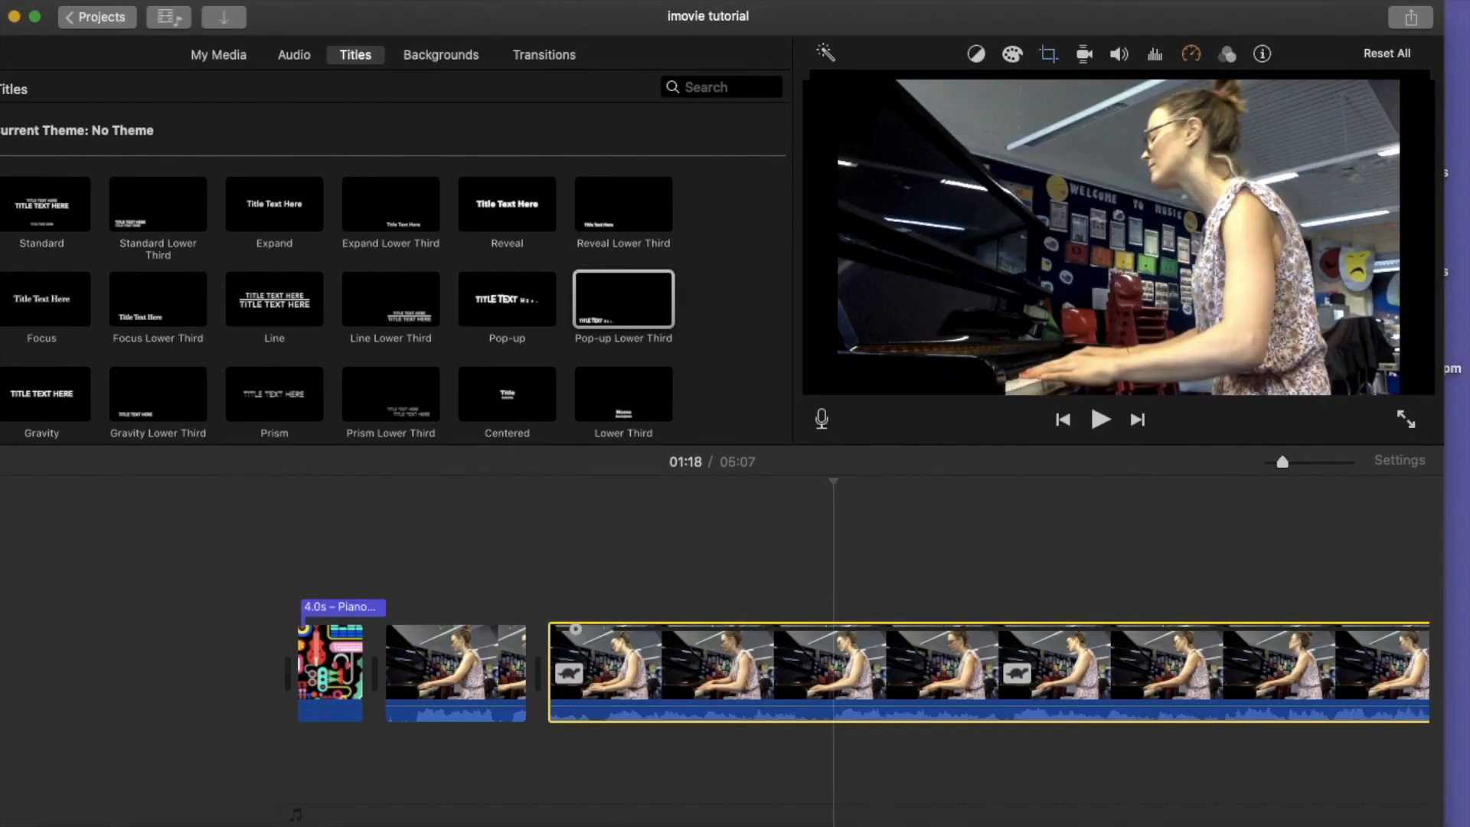
Export the piano project as a 1080p, high-quality video and audio file named imovie tutorial to the Desktop.
{"action": "left_click", "coordinate": [1412, 18]}
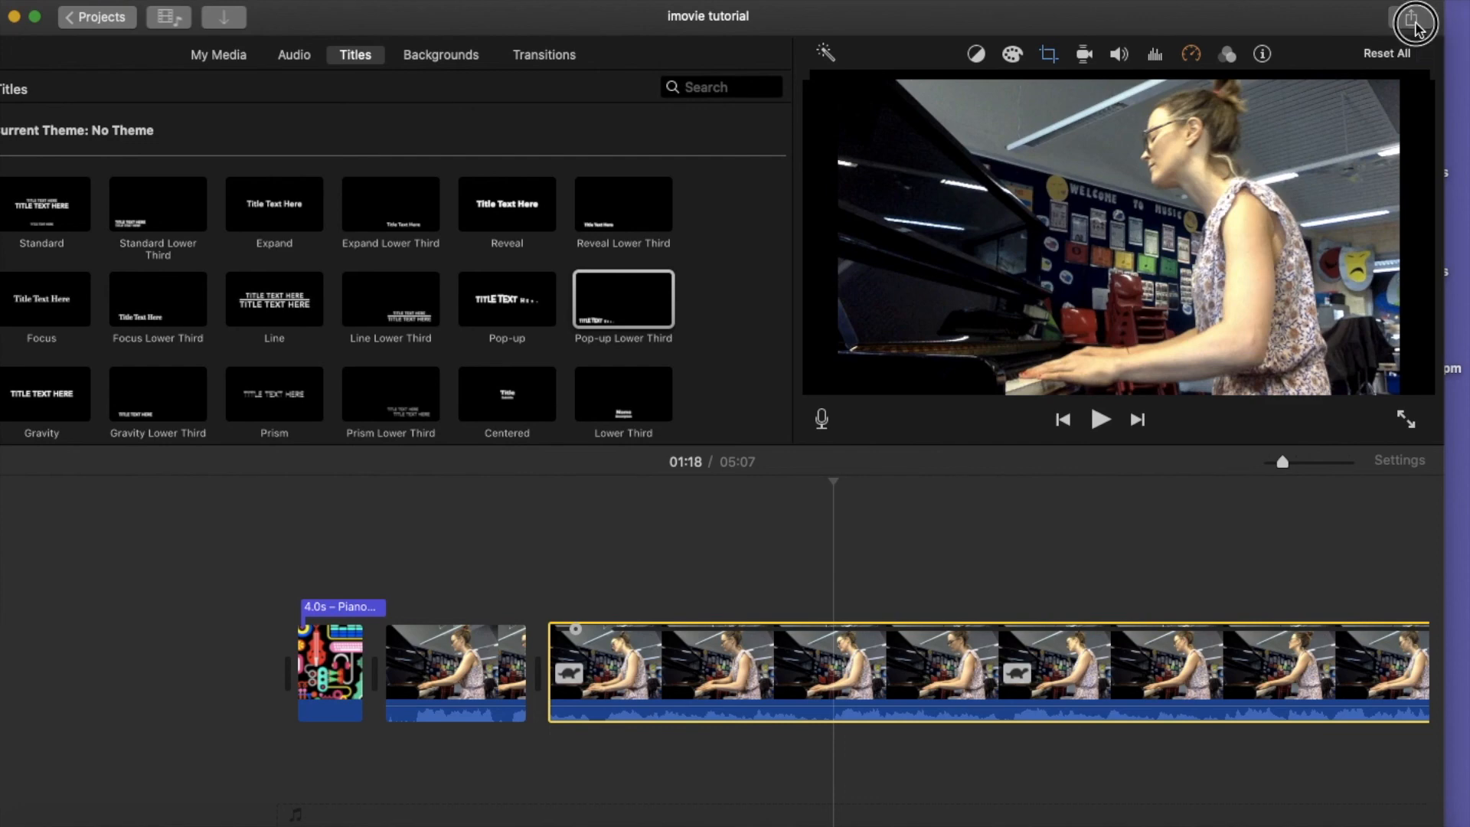
{"action": "left_click", "coordinate": [1395, 161]}
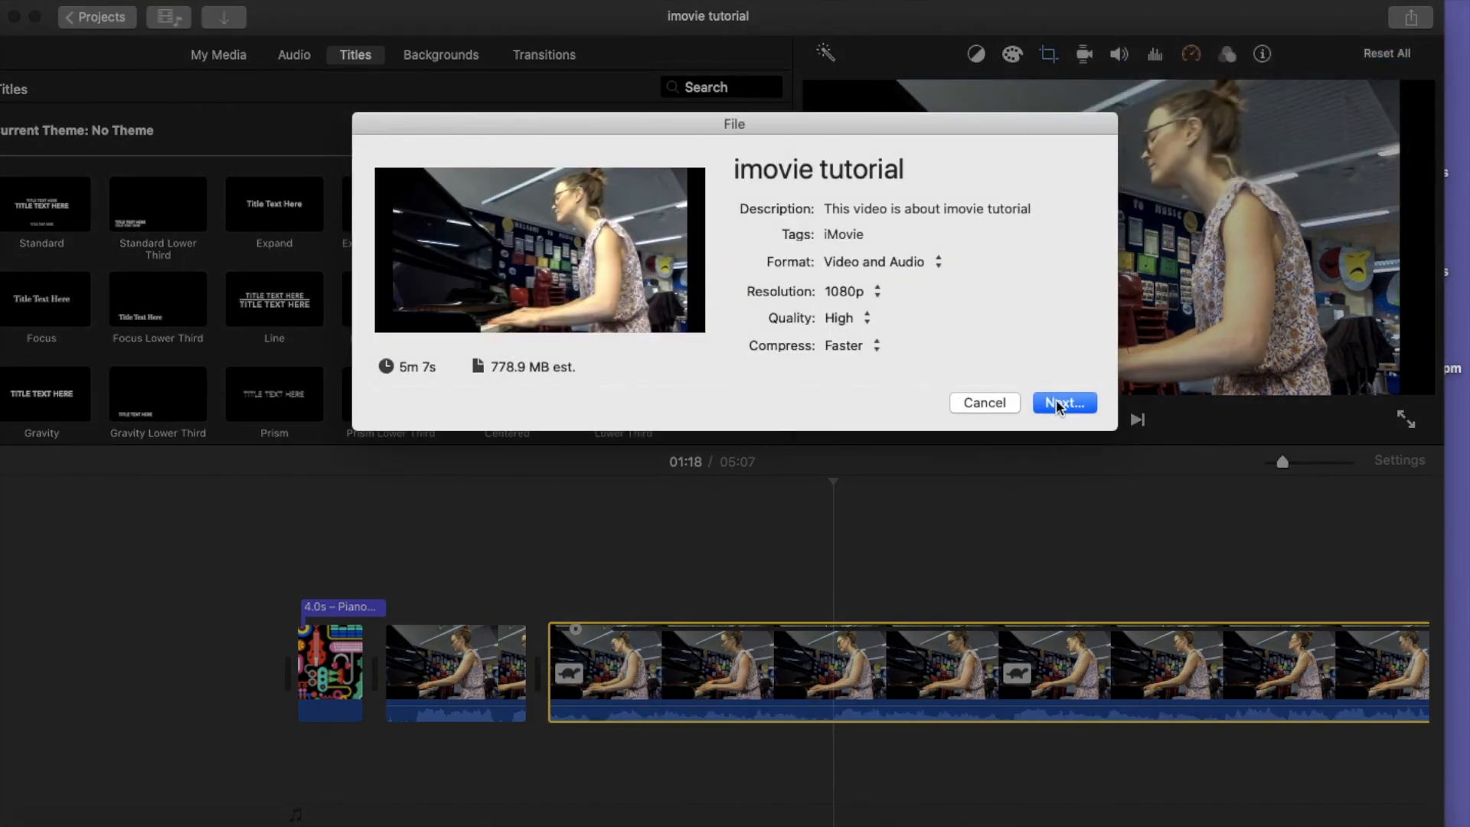
{"action": "left_click", "coordinate": [1059, 405]}
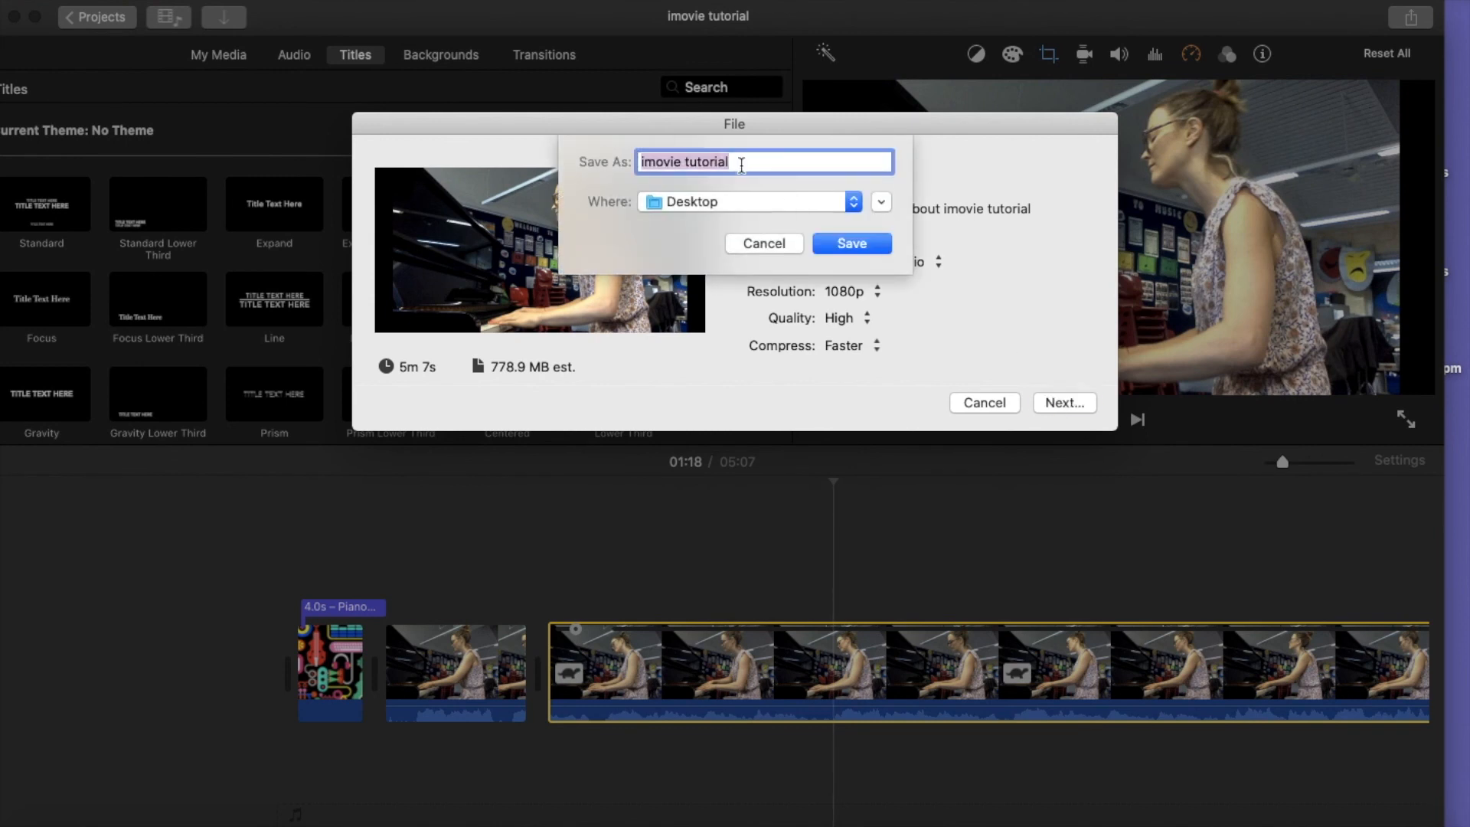
{"action": "left_click", "coordinate": [840, 245]}
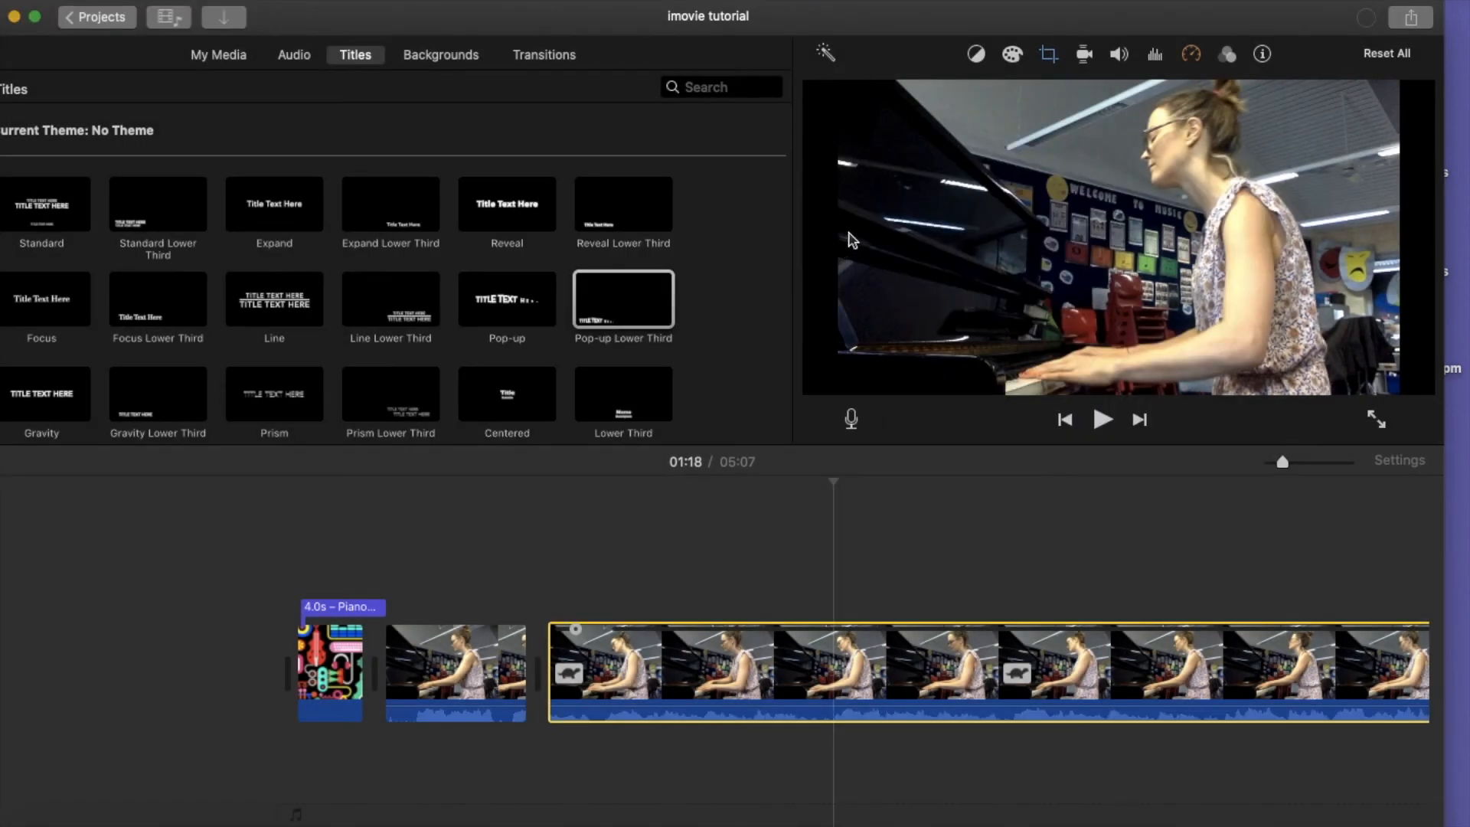